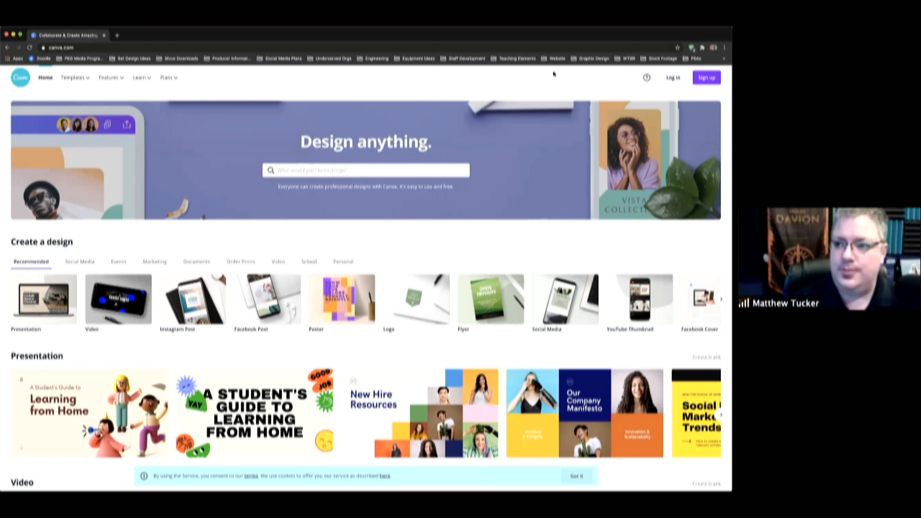
# - Log in to Canva with the Google account sign-in
pyautogui.click(673, 78)
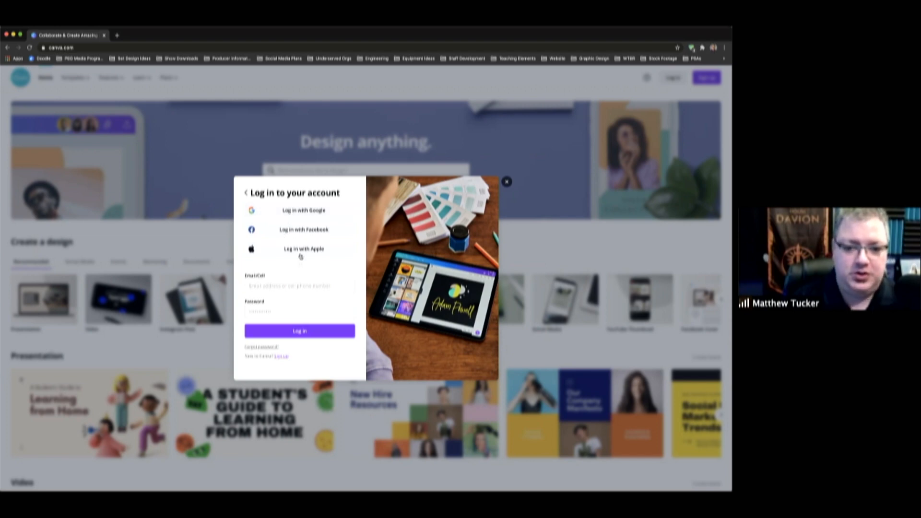
pyautogui.click(293, 212)
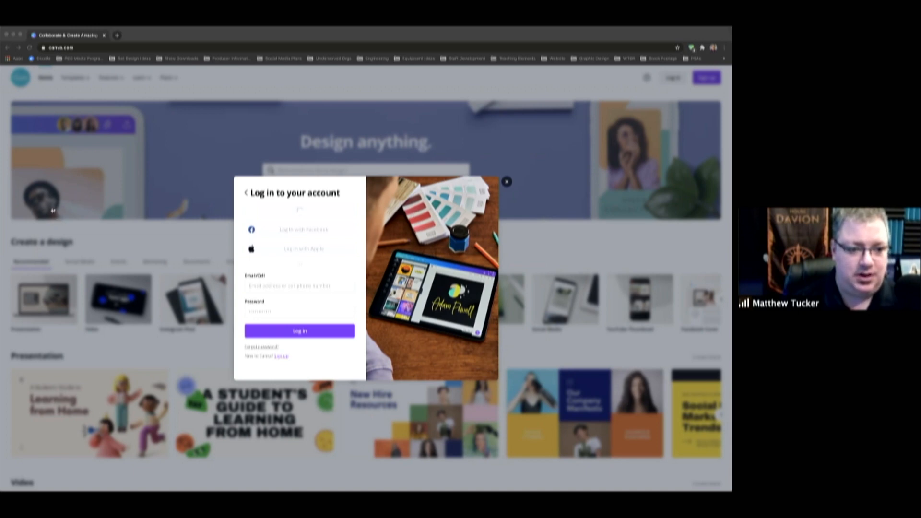
pyautogui.click(340, 225)
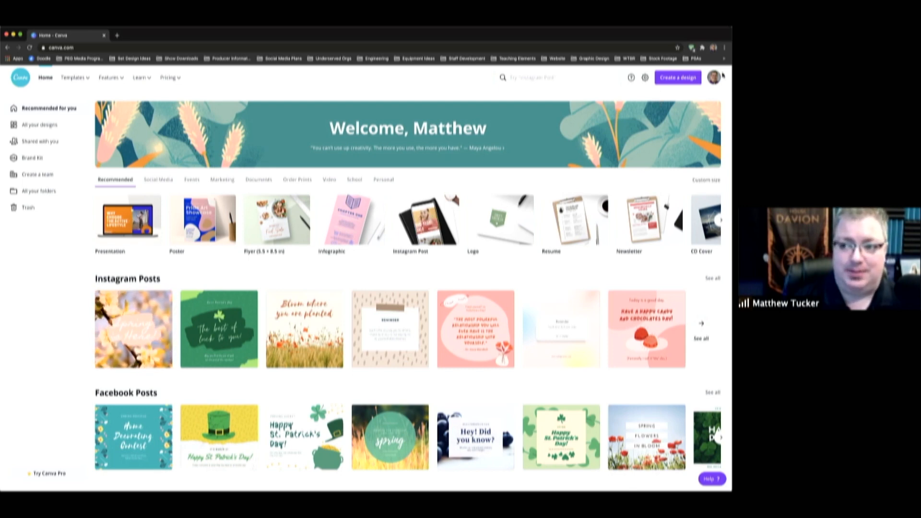
# - Choose Video from the Create a design list to open a blank 1080p video design
pyautogui.click(670, 83)
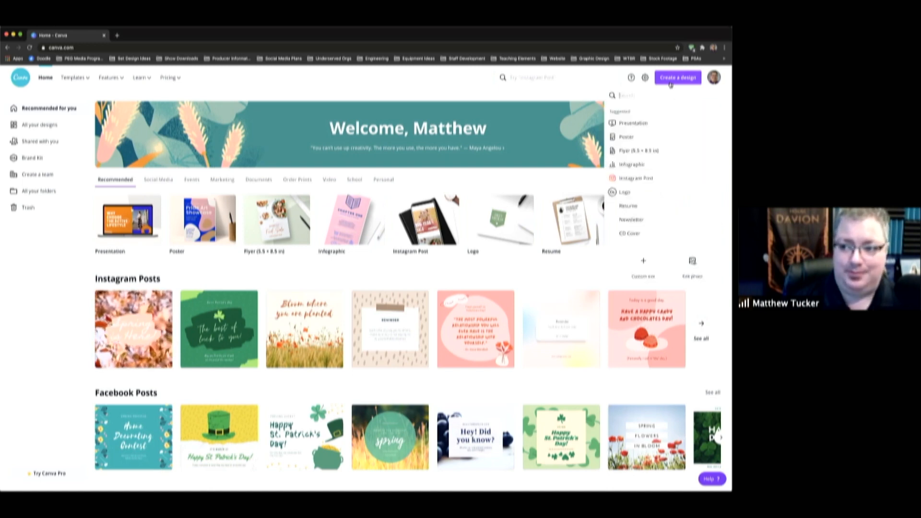
pyautogui.scroll(-2, 671, 120)
pyautogui.scroll(-3, 671, 120)
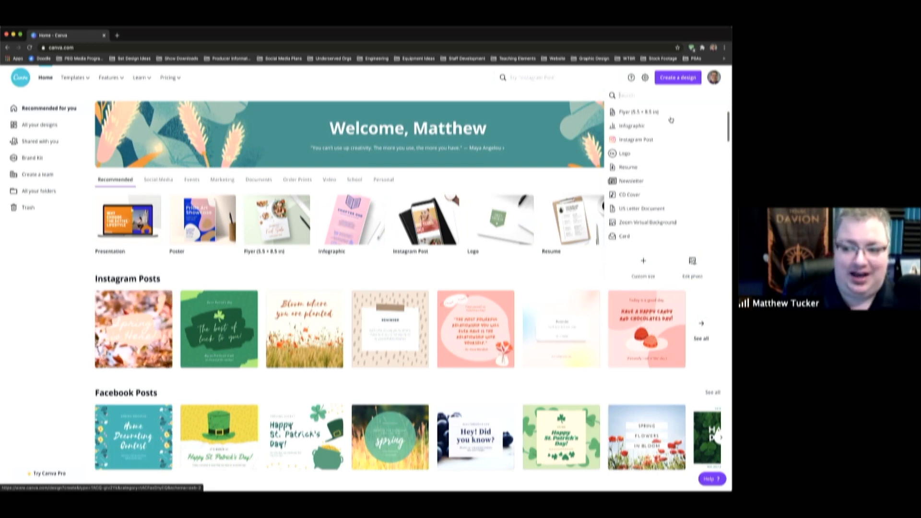
pyautogui.scroll(-5, 671, 120)
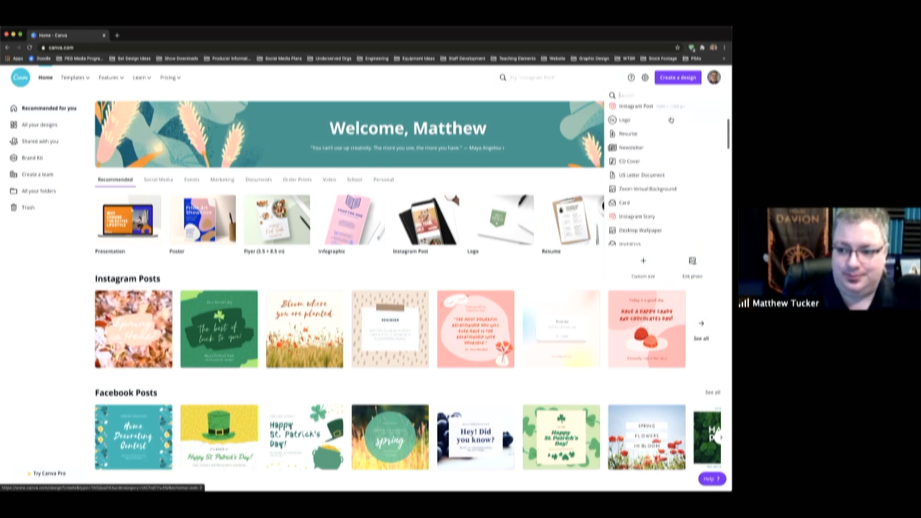
pyautogui.scroll(-5, 671, 120)
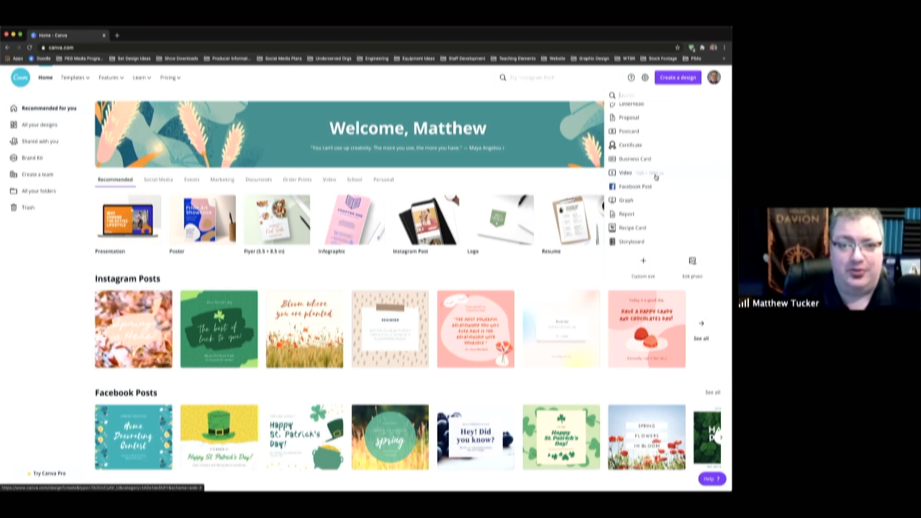
pyautogui.click(655, 177)
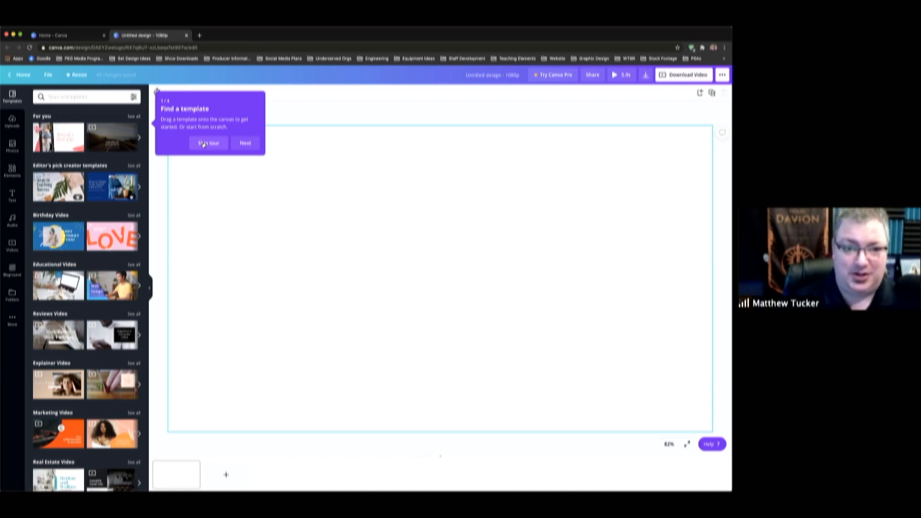
# - Step through the editor tour tips and close the getting-started tour
pyautogui.click(245, 144)
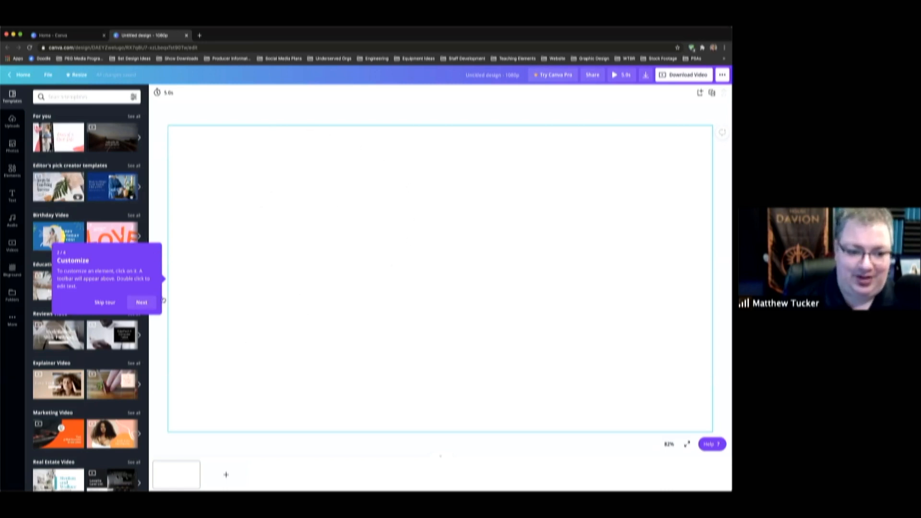
pyautogui.click(141, 301)
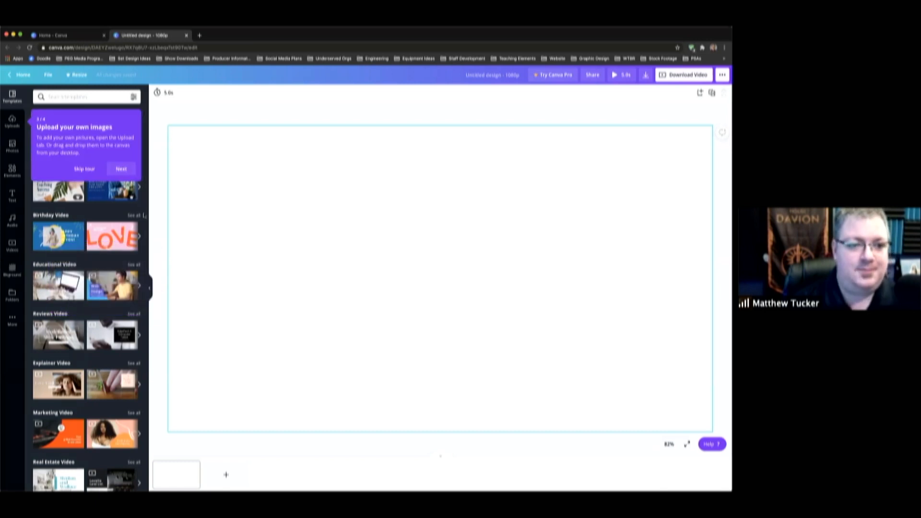
pyautogui.click(120, 170)
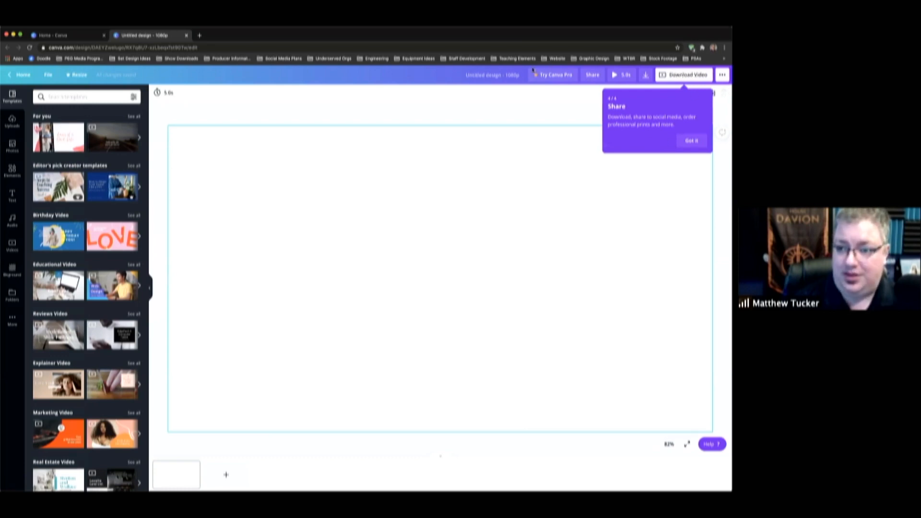
pyautogui.click(687, 142)
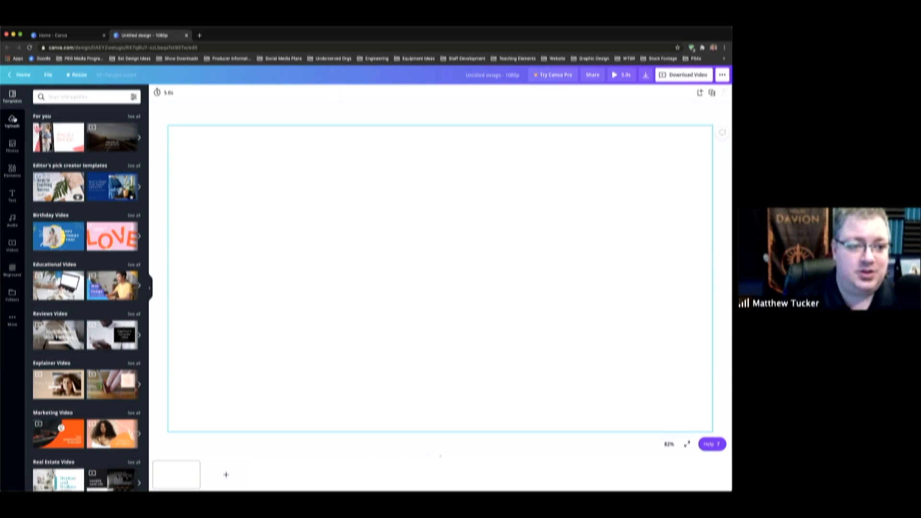
# - Upload the WTBR 89.7 FM logo from the device into the Uploads library
pyautogui.click(12, 120)
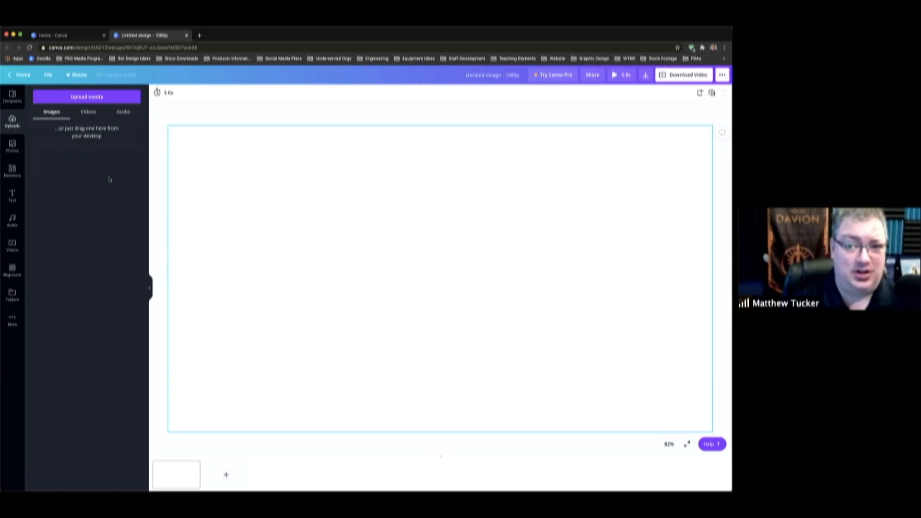
pyautogui.click(93, 99)
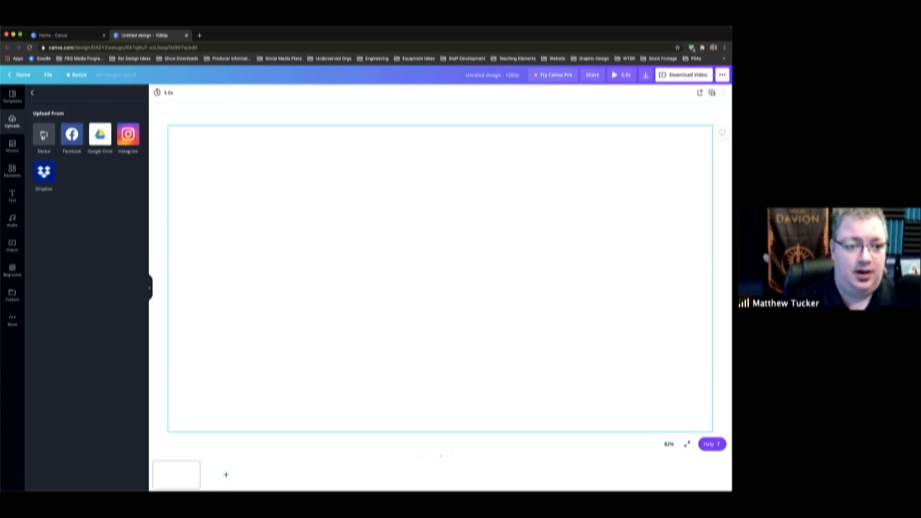
pyautogui.click(34, 93)
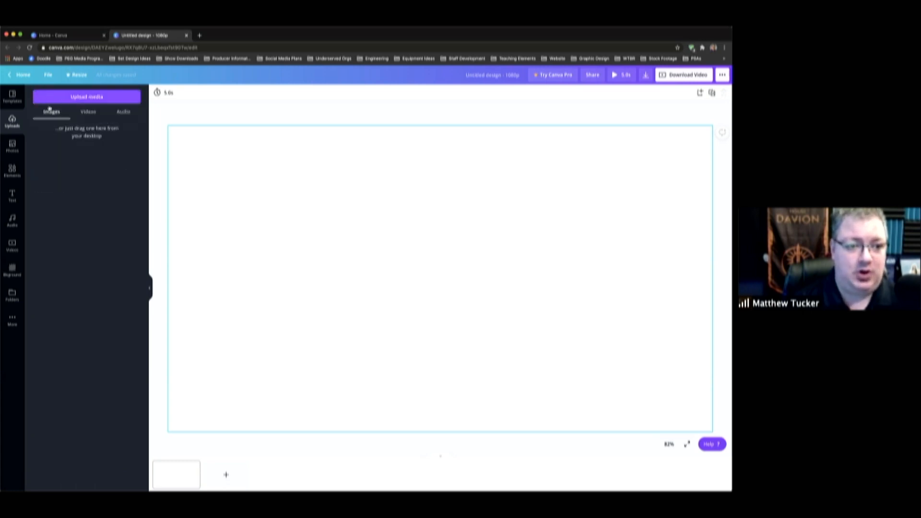
pyautogui.click(84, 98)
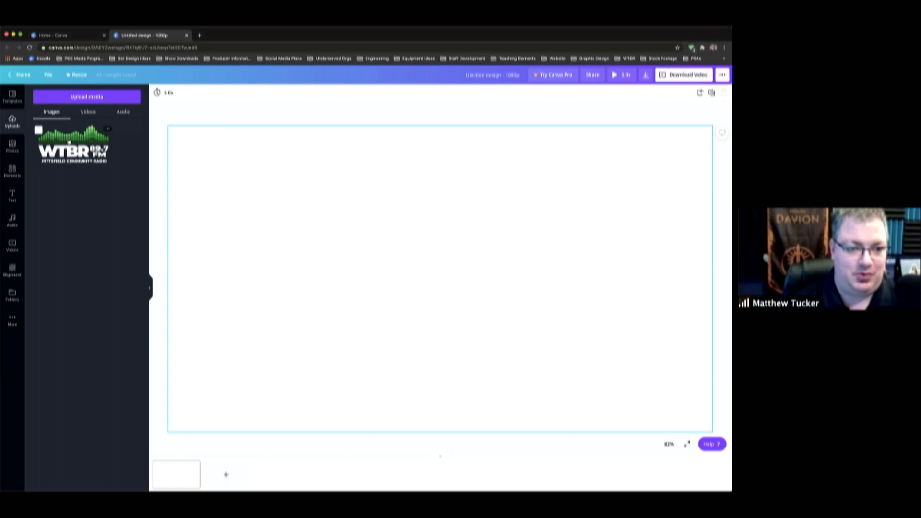
# - Drag the WTBR logo onto the page and shrink it toward the lower-left corner
pyautogui.moveTo(102, 167); pyautogui.dragTo(247, 173)
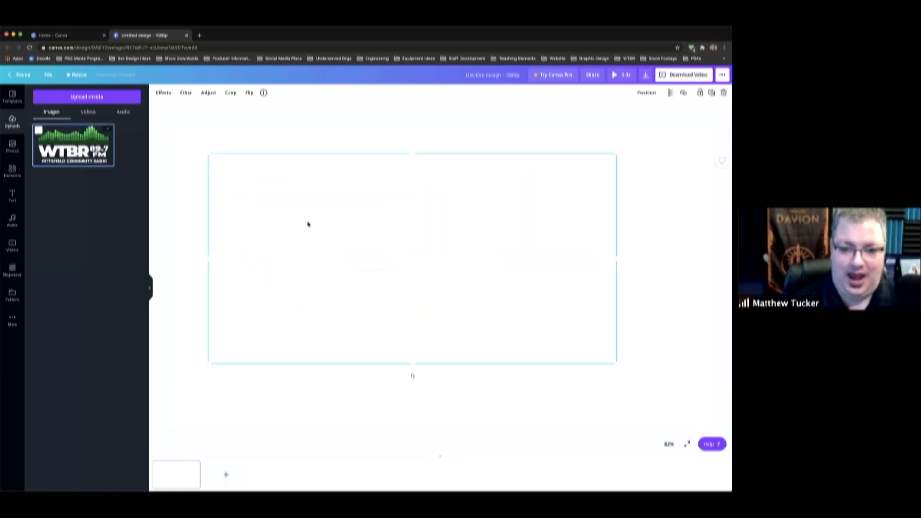
pyautogui.click(207, 389)
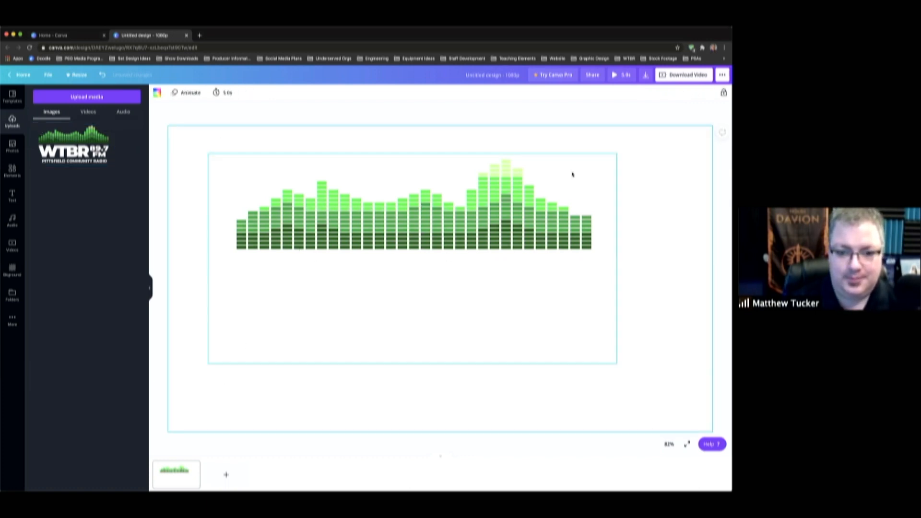
pyautogui.click(617, 154)
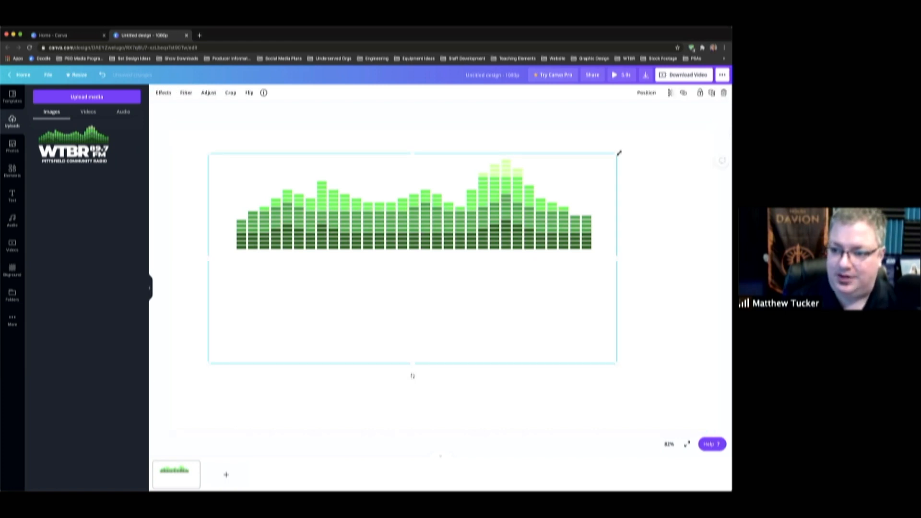
pyautogui.moveTo(614, 152); pyautogui.dragTo(251, 373)
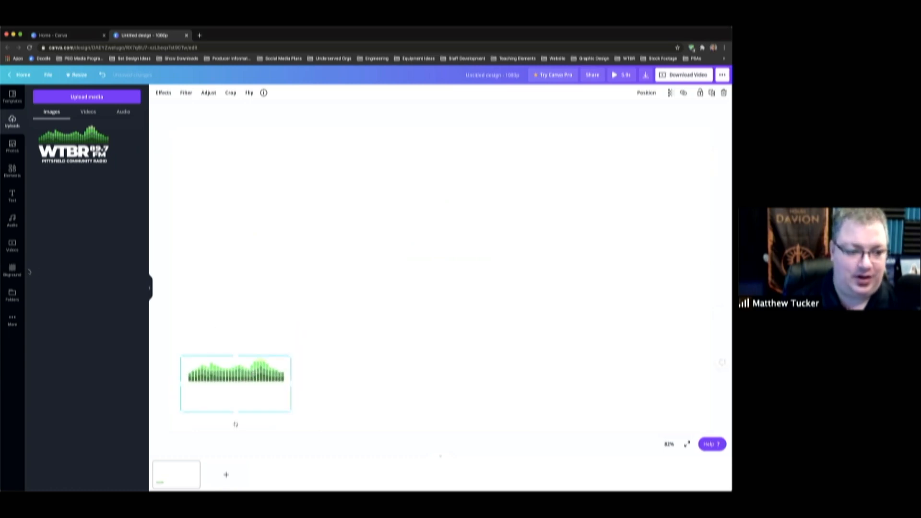
pyautogui.click(12, 269)
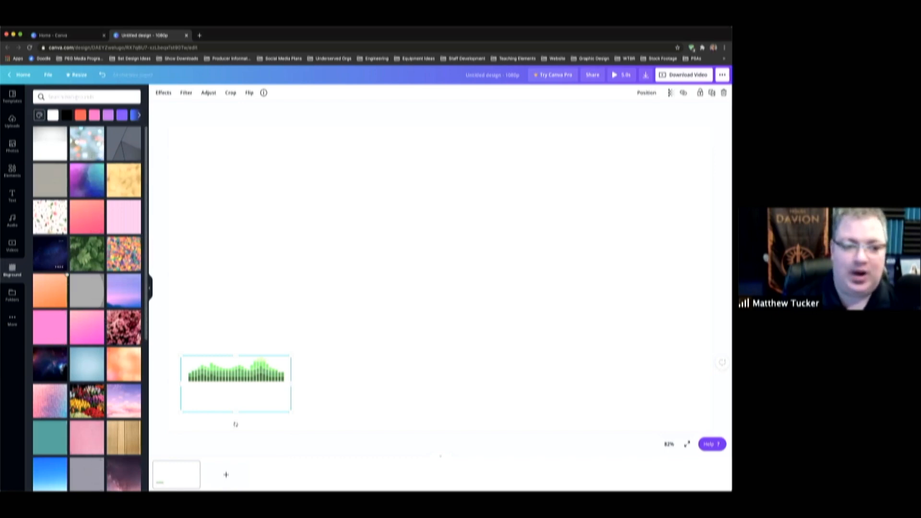
# - Browse the Elements, Text and Audio panels, ending back on the Elements library
pyautogui.click(12, 171)
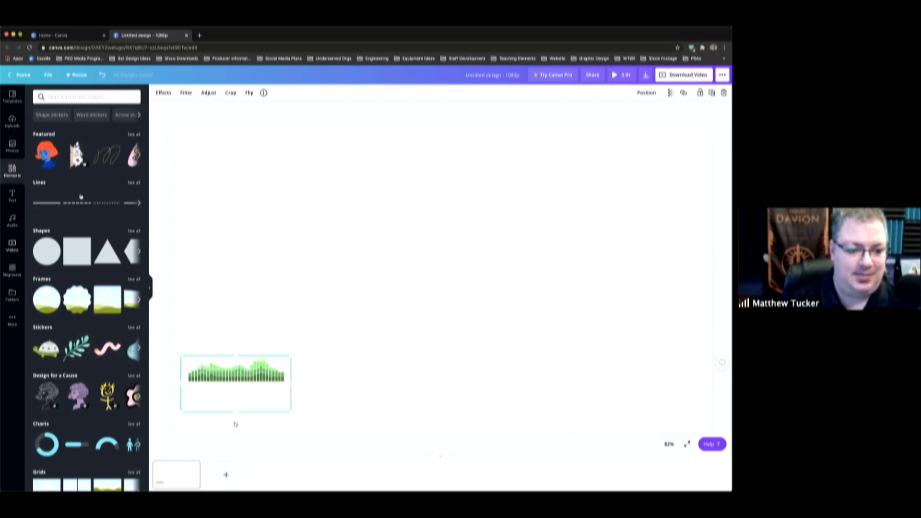
pyautogui.scroll(-5, 80, 196)
pyautogui.scroll(-10, 81, 195)
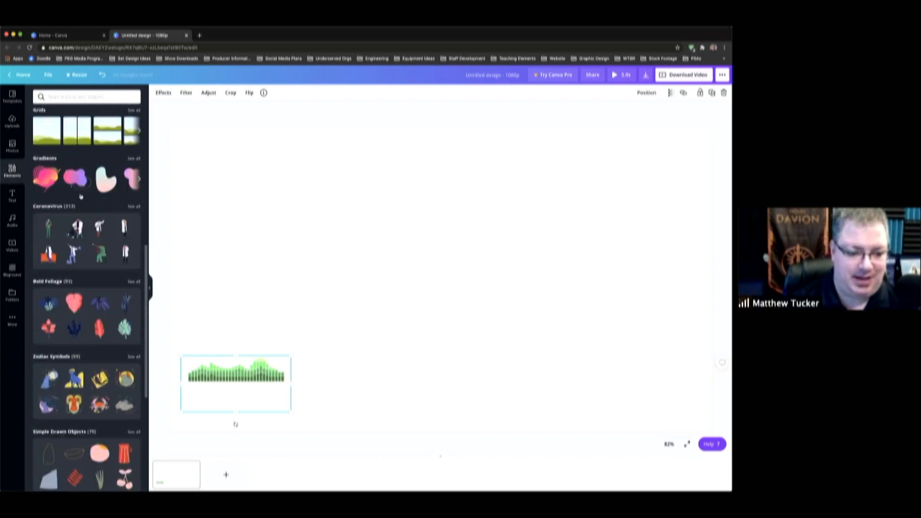
pyautogui.scroll(-10, 81, 195)
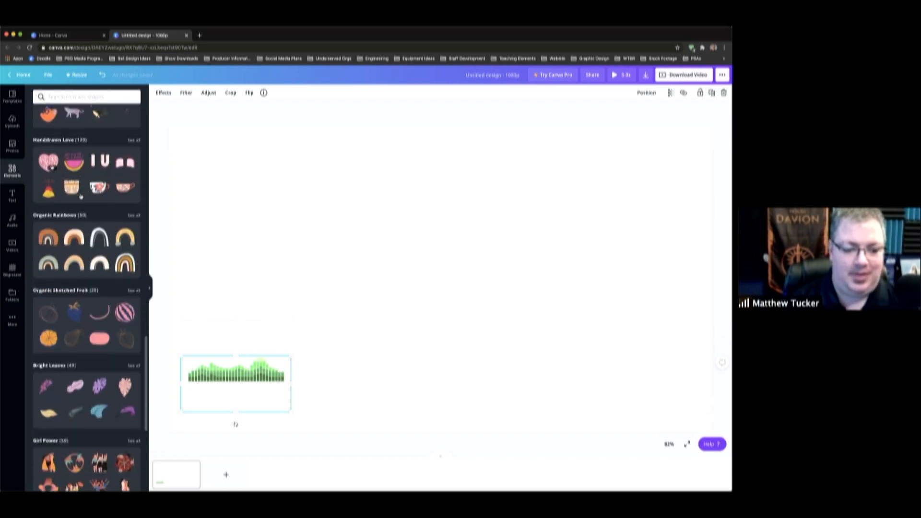
pyautogui.scroll(-10, 81, 196)
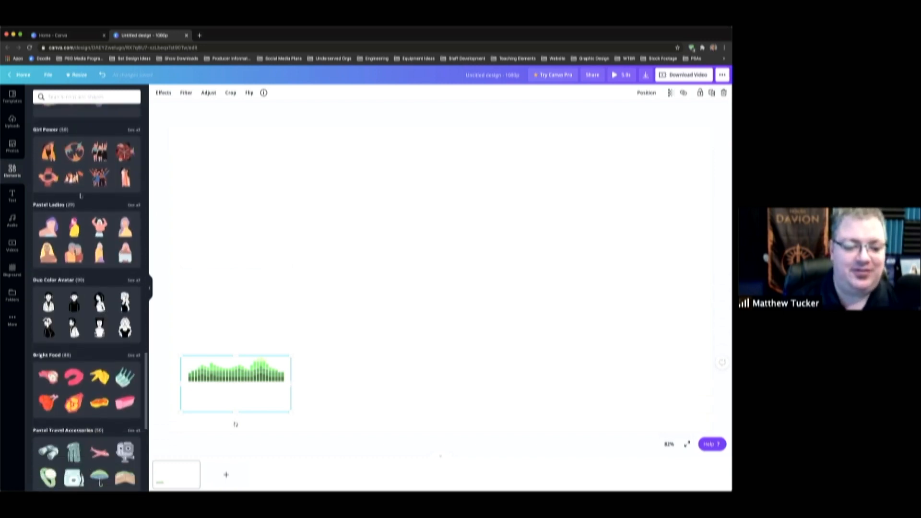
pyautogui.scroll(-3, 80, 196)
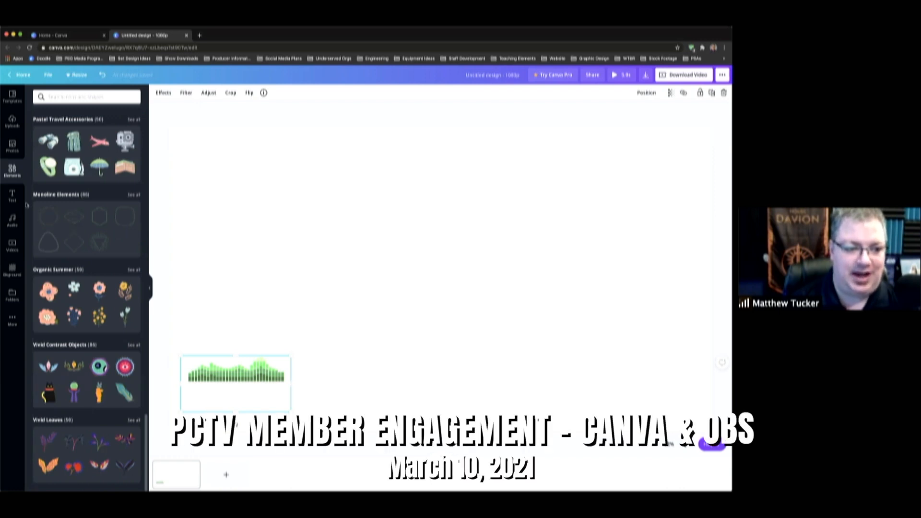
pyautogui.click(13, 195)
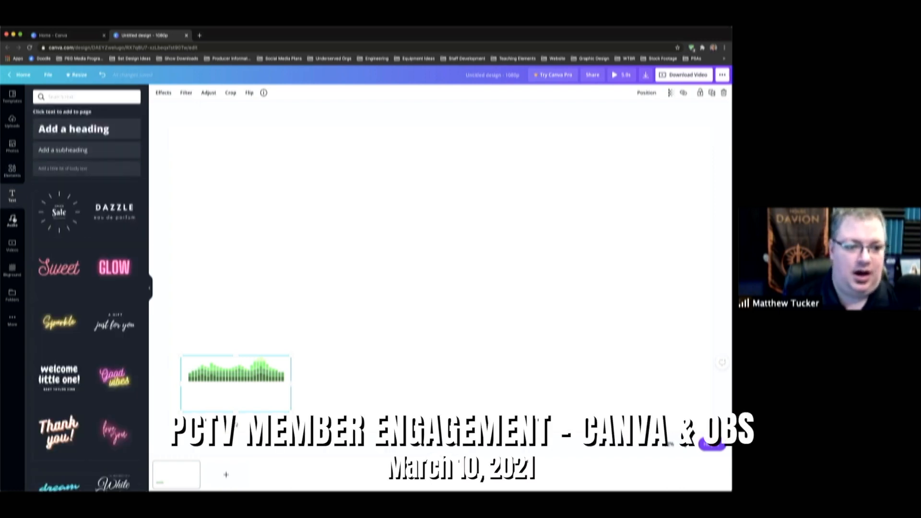
pyautogui.click(12, 219)
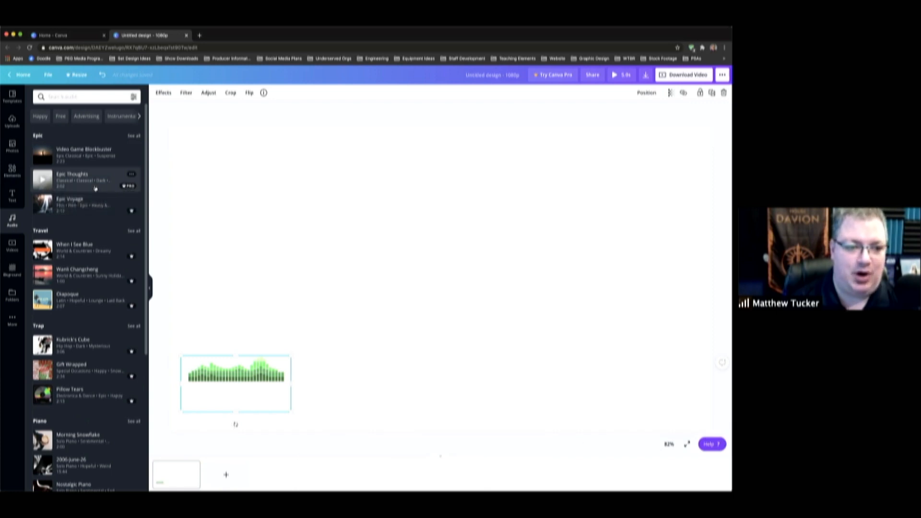
pyautogui.click(13, 169)
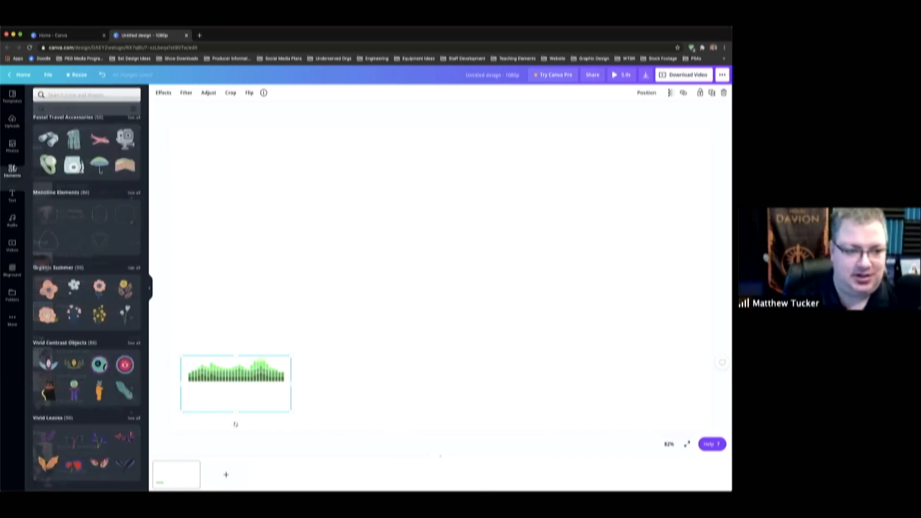
# - Search Elements for 'rectangle' and place a plain rectangle on the page
pyautogui.click(61, 96)
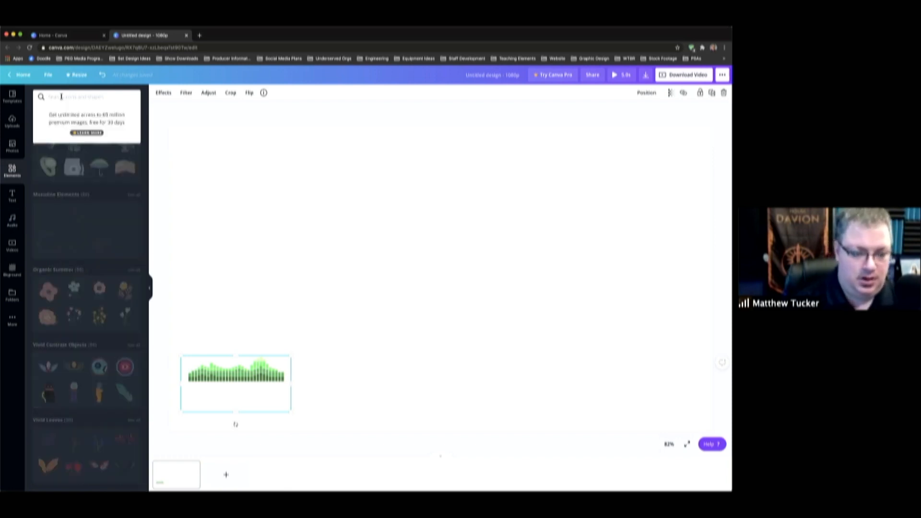
pyautogui.write('rectan')
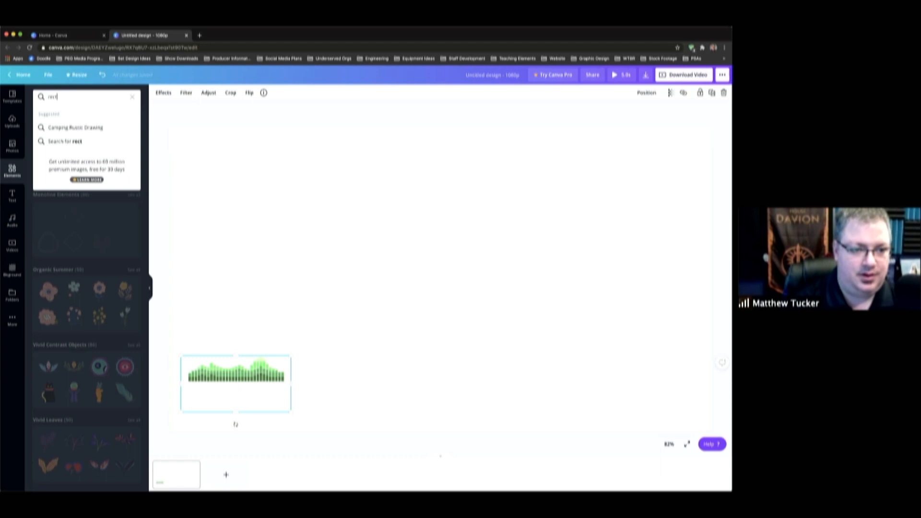
pyautogui.press('BackSpace')
pyautogui.write('tan')
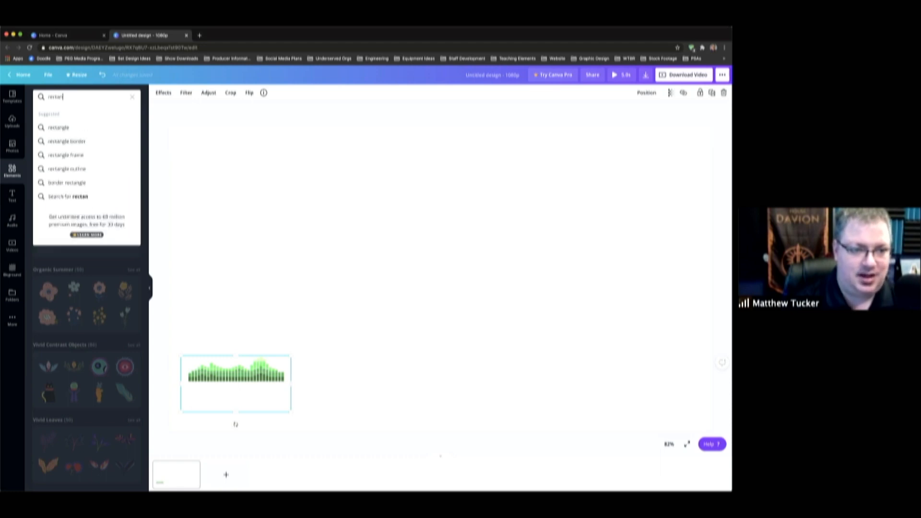
pyautogui.write('gle')
pyautogui.press('Return')
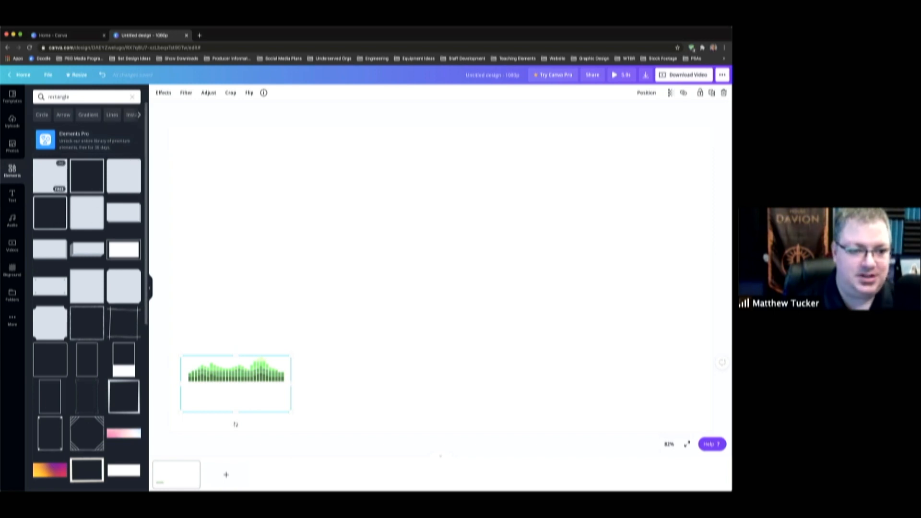
pyautogui.moveTo(50, 175); pyautogui.dragTo(382, 298)
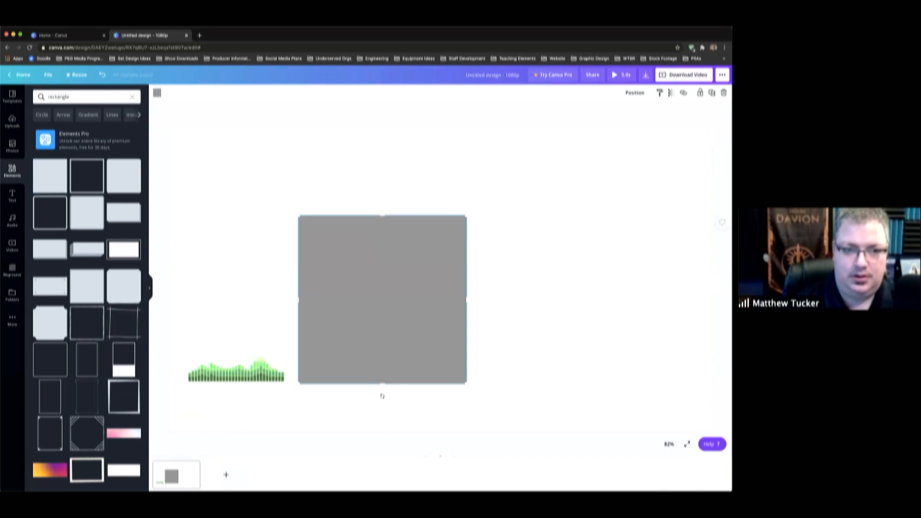
# - Stretch the rectangle into a thin bar spanning the full width of the page bottom
pyautogui.moveTo(382, 216); pyautogui.dragTo(295, 393)
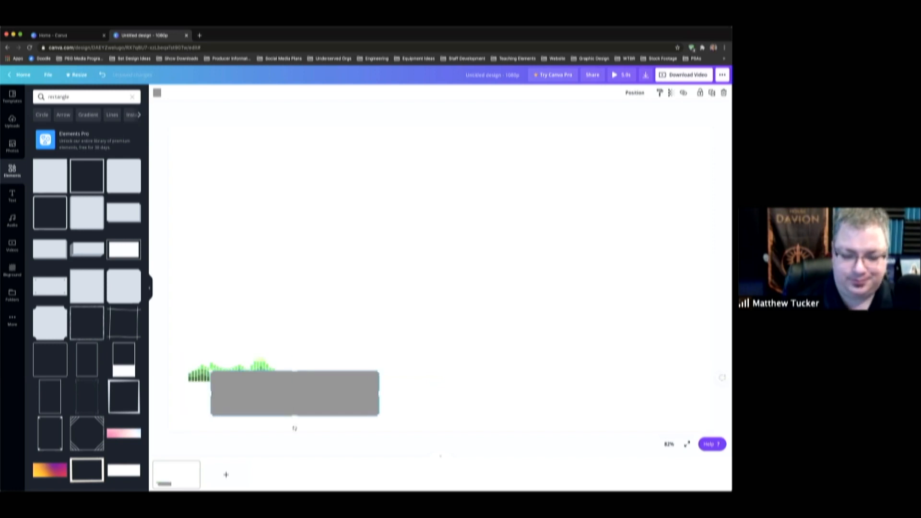
pyautogui.moveTo(295, 393); pyautogui.dragTo(300, 389)
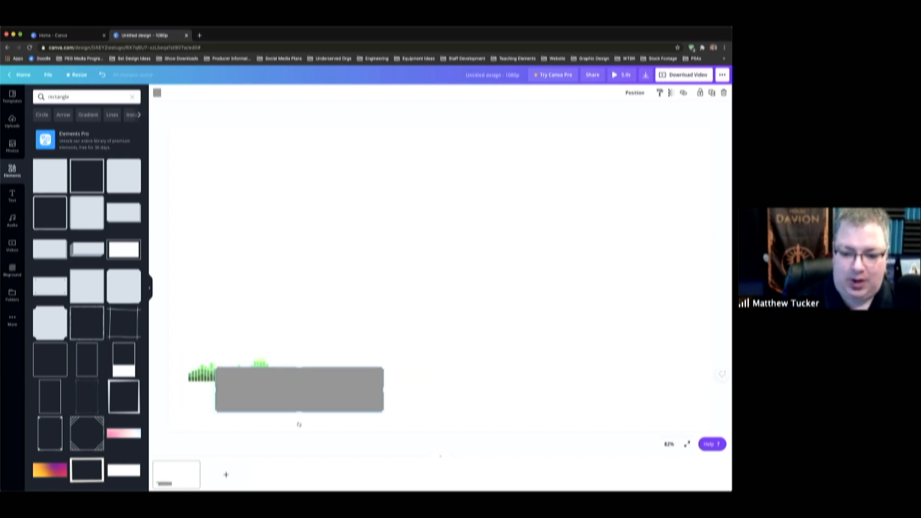
pyautogui.moveTo(384, 389); pyautogui.dragTo(730, 389)
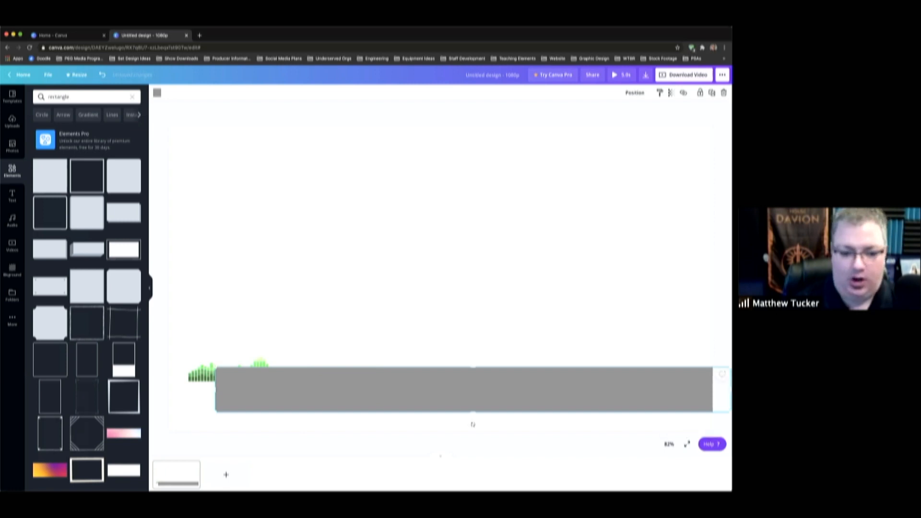
pyautogui.moveTo(215, 389); pyautogui.dragTo(168, 389)
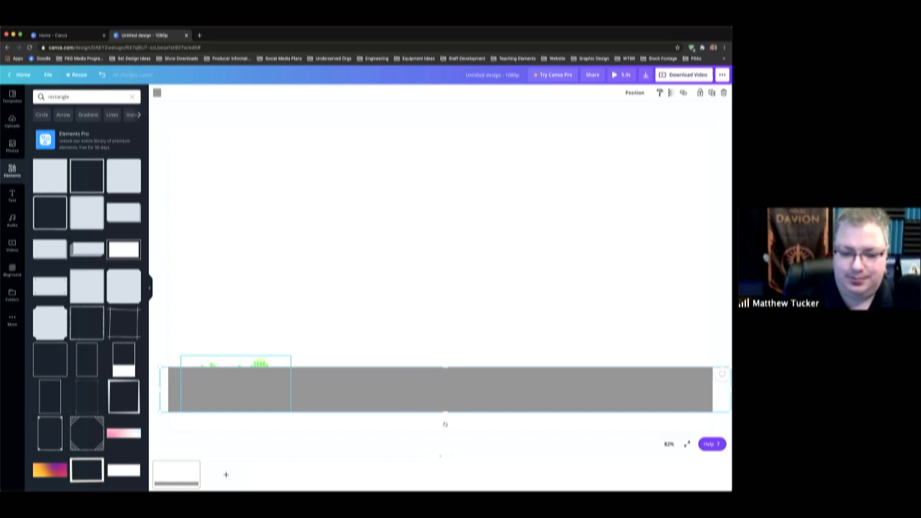
pyautogui.scroll(5, 171, 432)
pyautogui.scroll(-5, 171, 435)
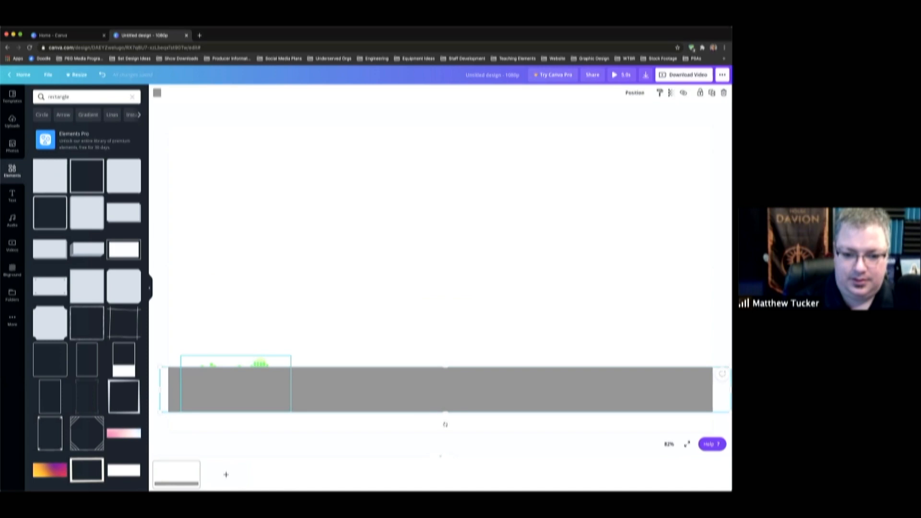
# - Bring the WTBR logo in front of the grey bar and shrink it to the bar's left end
pyautogui.rightClick(259, 367)
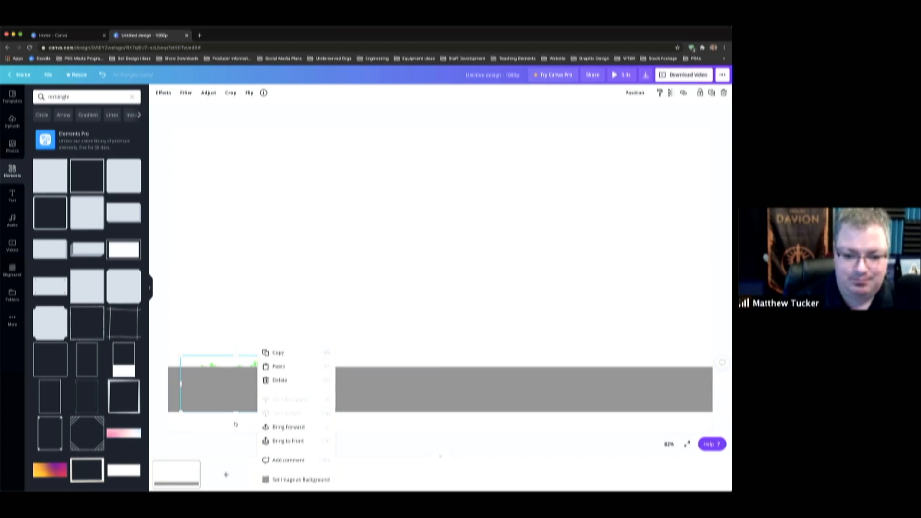
pyautogui.click(287, 441)
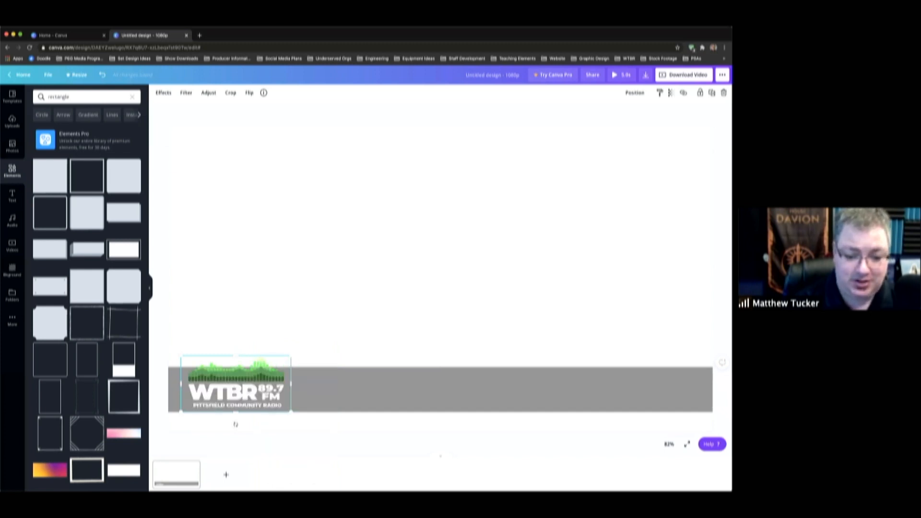
pyautogui.moveTo(291, 356); pyautogui.dragTo(266, 368)
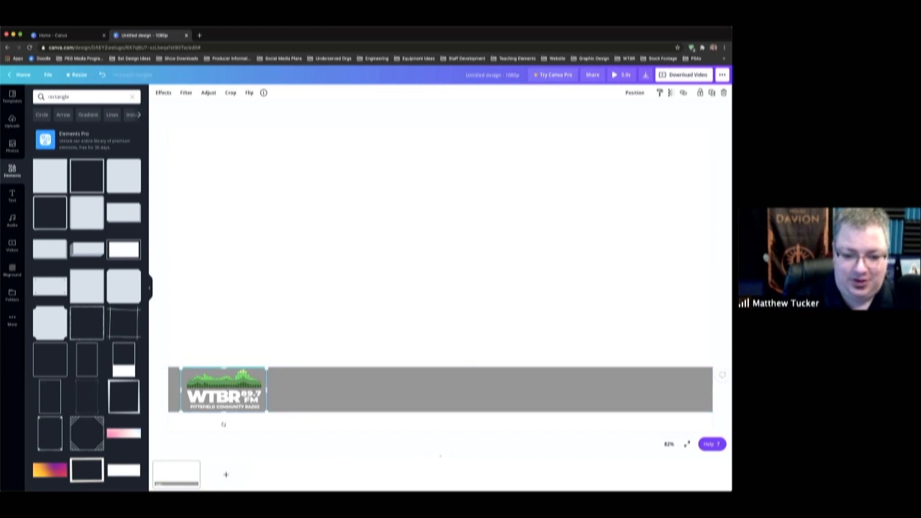
pyautogui.click(440, 389)
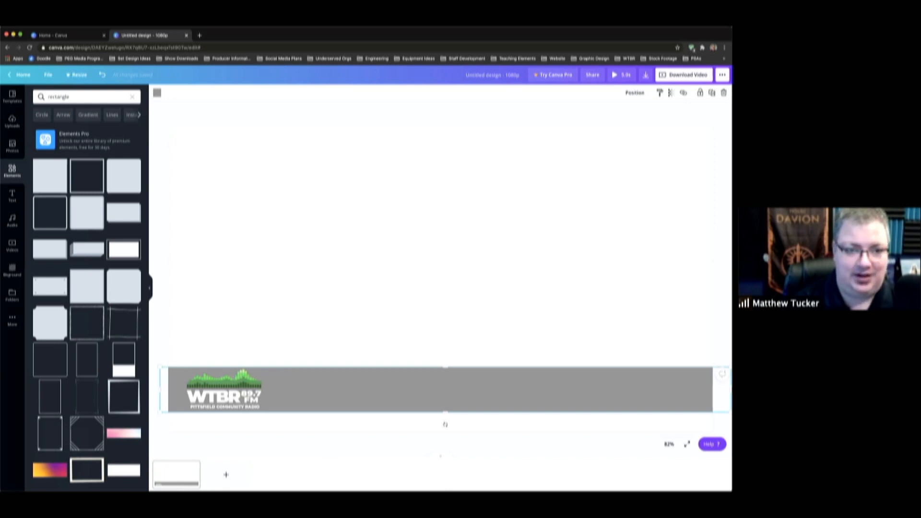
# - Colour the bar with the dark green taken from the logo's photo colours
pyautogui.click(157, 92)
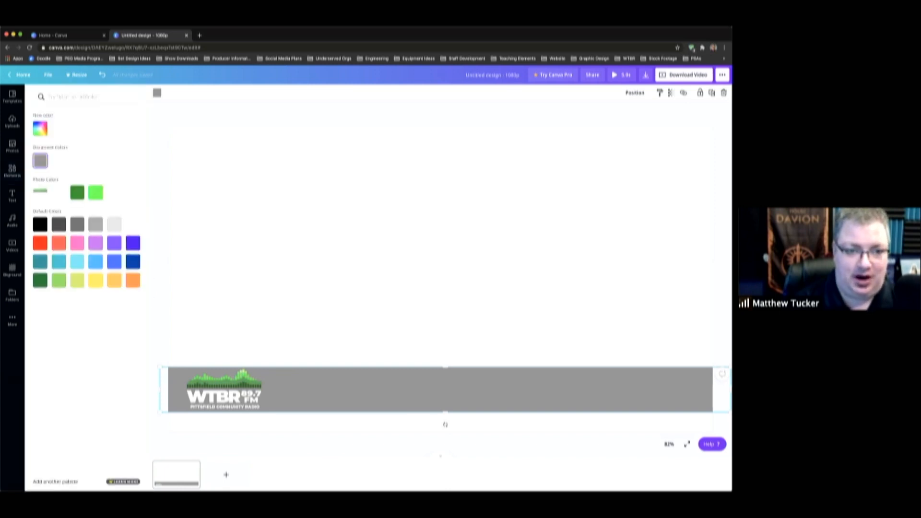
pyautogui.click(157, 93)
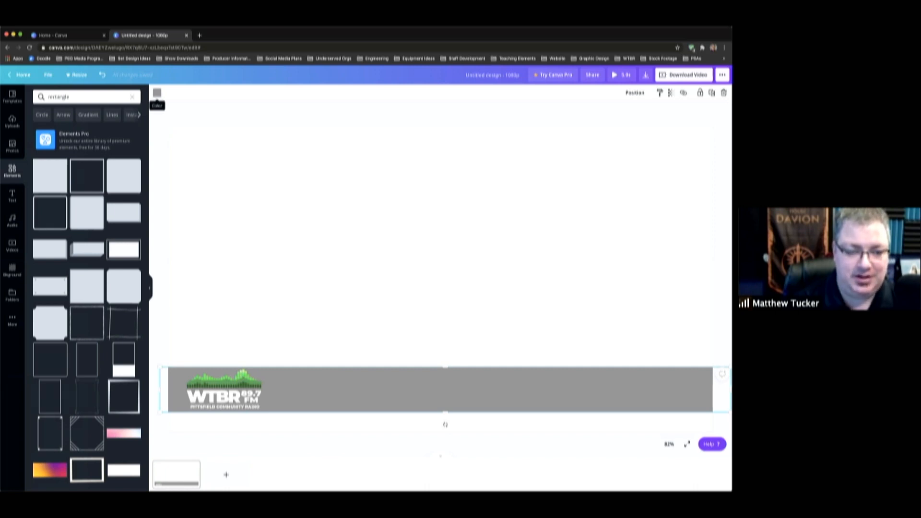
pyautogui.click(157, 93)
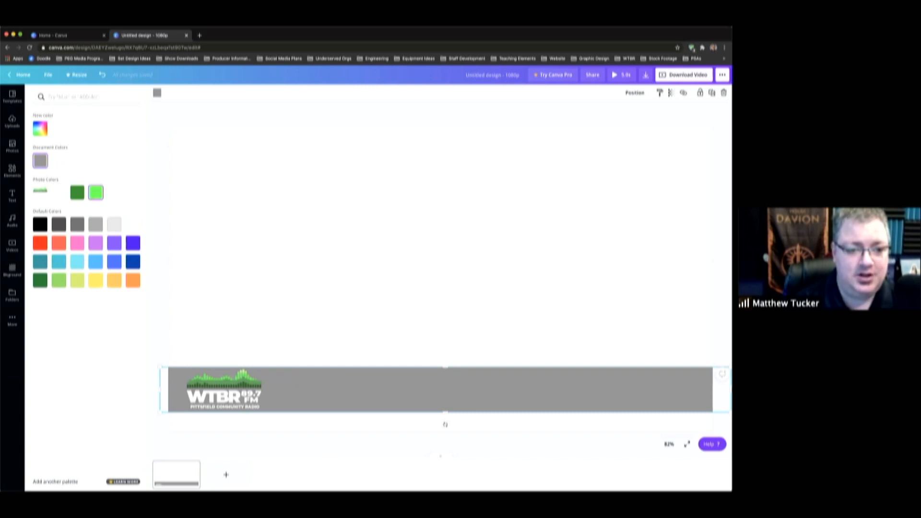
pyautogui.click(76, 192)
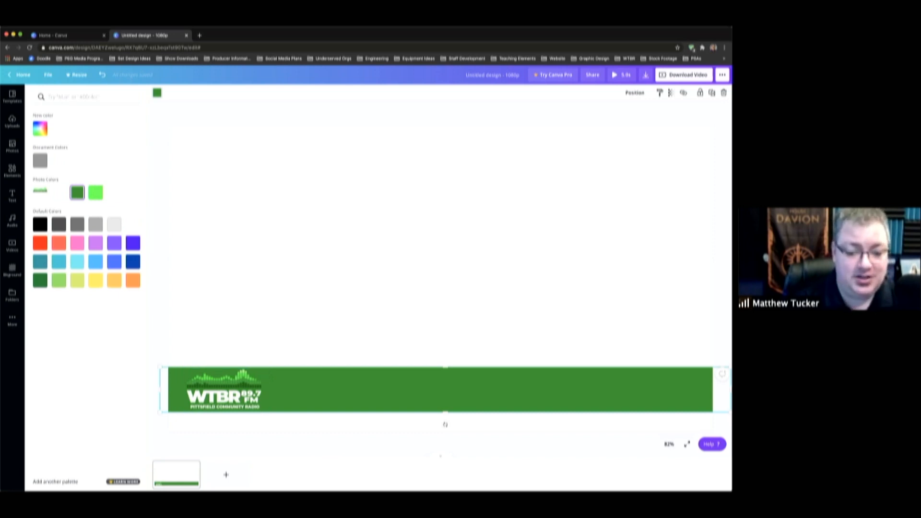
pyautogui.press('Escape')
# - Fine-tune the bar's green to #1A8829 with the custom colour picker
pyautogui.click(432, 389)
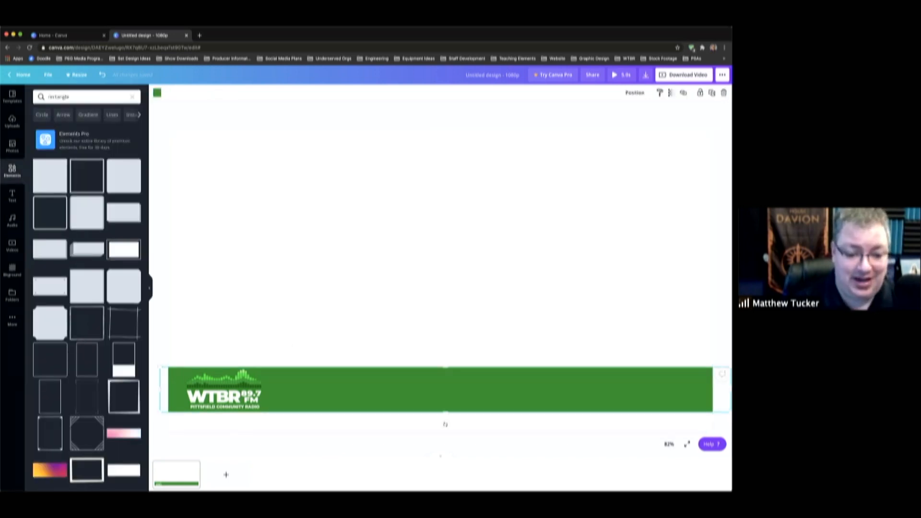
pyautogui.click(157, 92)
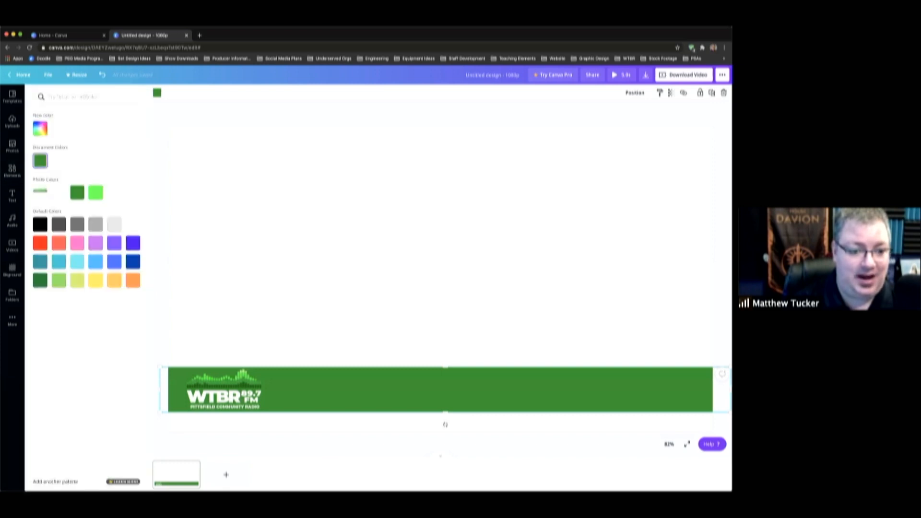
pyautogui.click(40, 128)
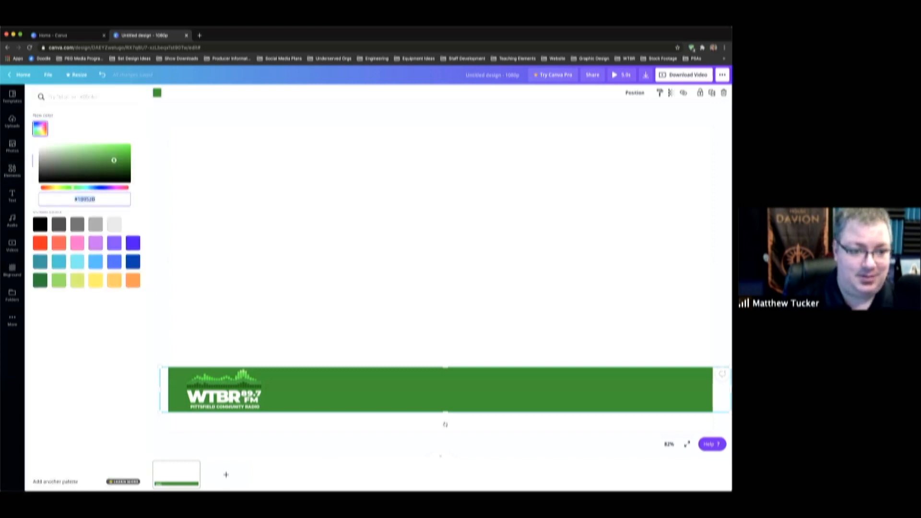
pyautogui.moveTo(114, 159); pyautogui.dragTo(115, 163)
pyautogui.press('Escape')
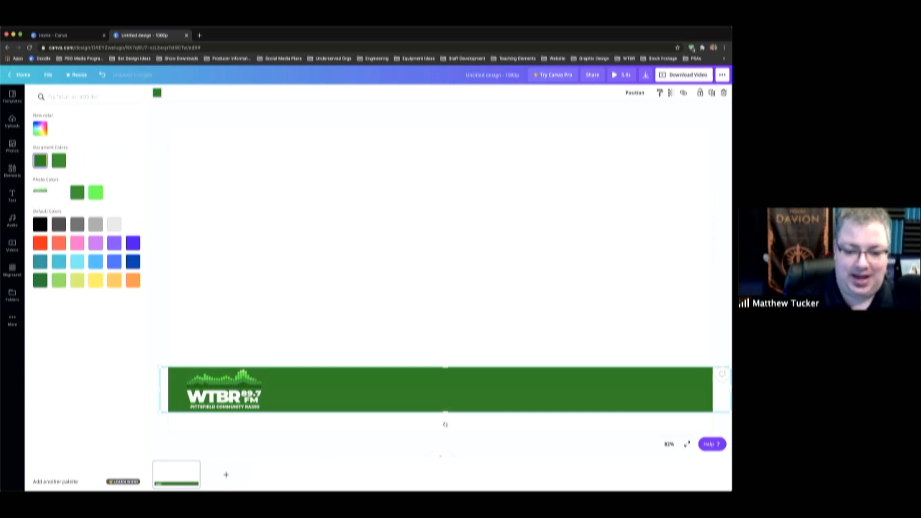
pyautogui.click(13, 171)
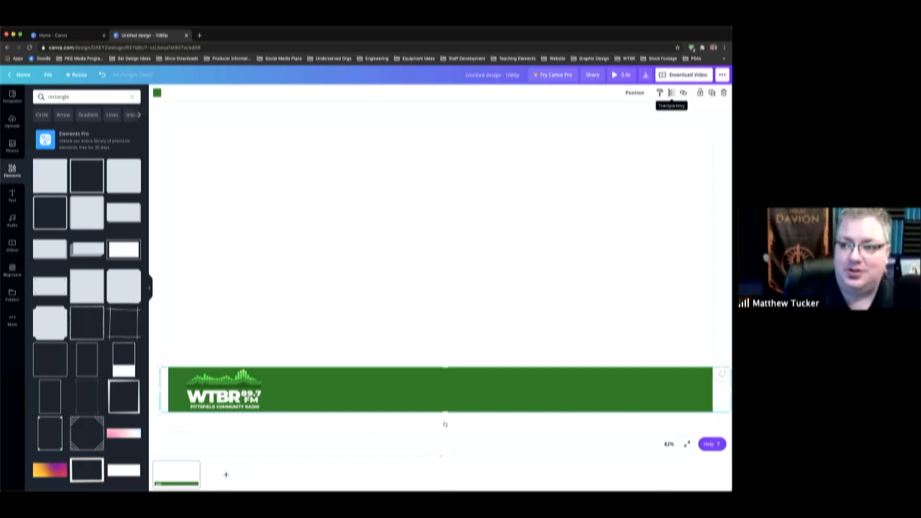
# - Set the green bar's transparency to about 40 so it shows pale behind the logo
pyautogui.click(671, 93)
pyautogui.moveTo(645, 113); pyautogui.dragTo(631, 113)
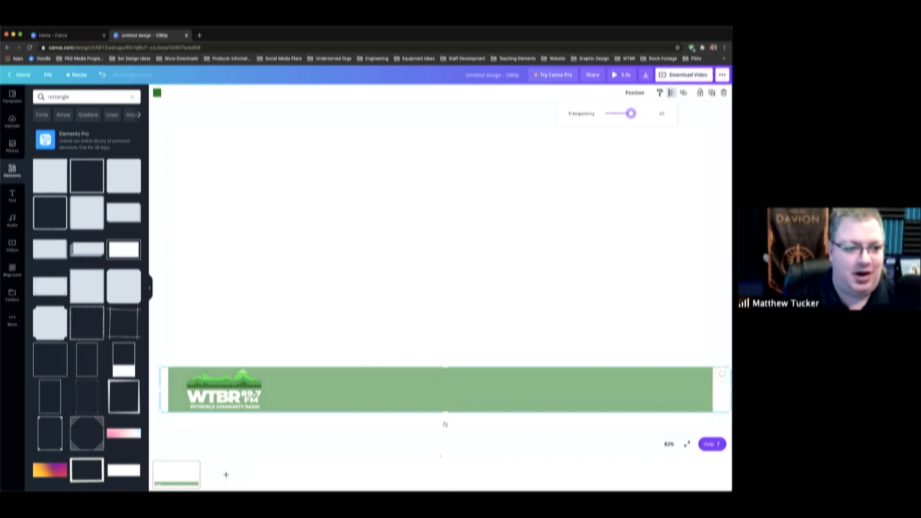
pyautogui.click(12, 196)
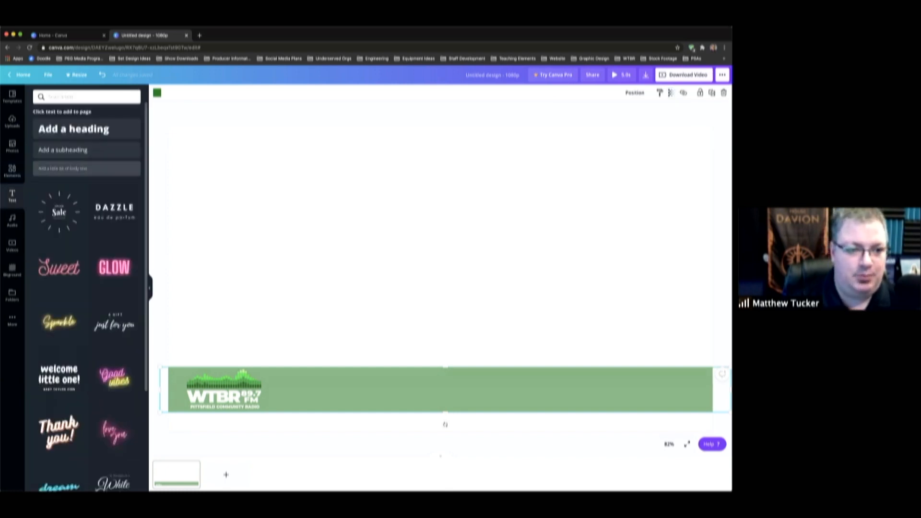
# - Set the green-bar heading to the Anton font and type the presenter's name over it
pyautogui.click(80, 130)
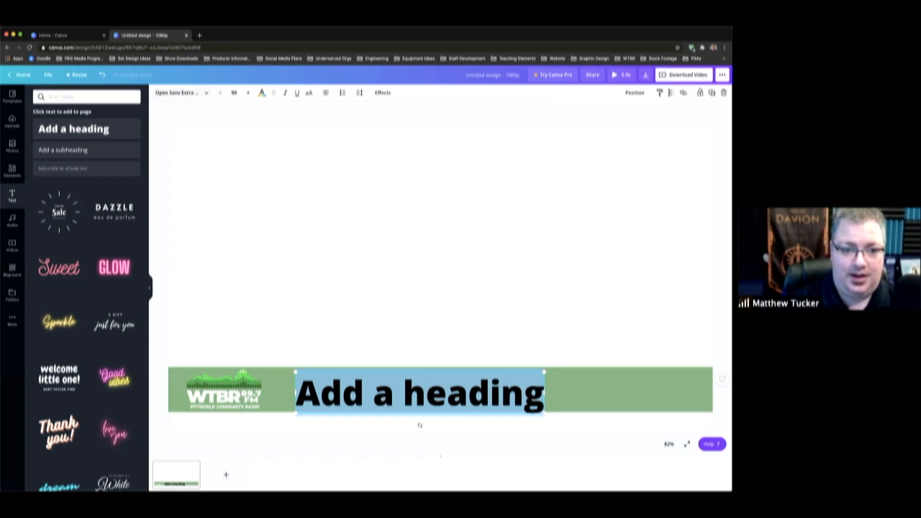
pyautogui.click(176, 93)
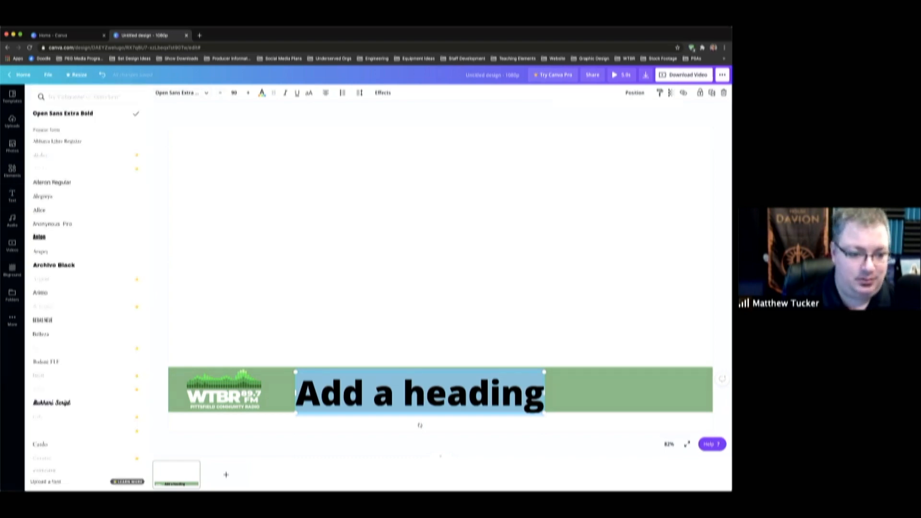
pyautogui.click(40, 237)
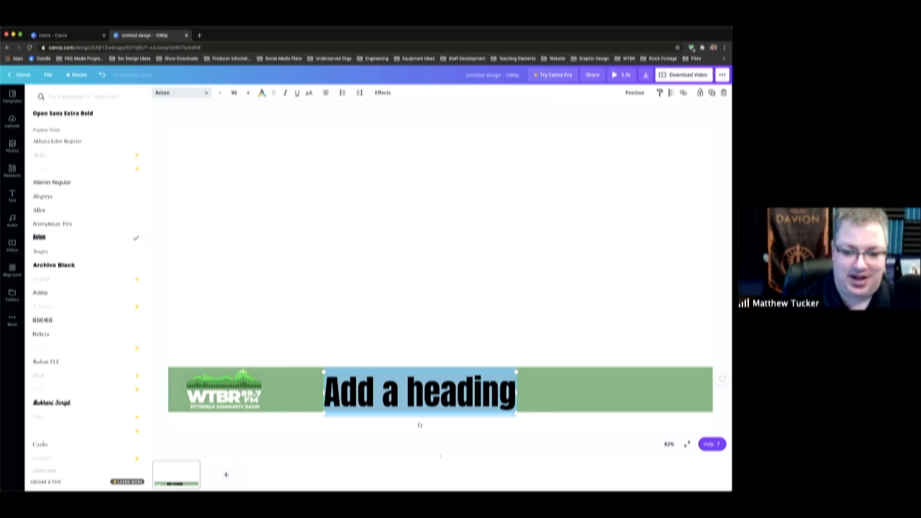
pyautogui.write('Matthew Tucker')
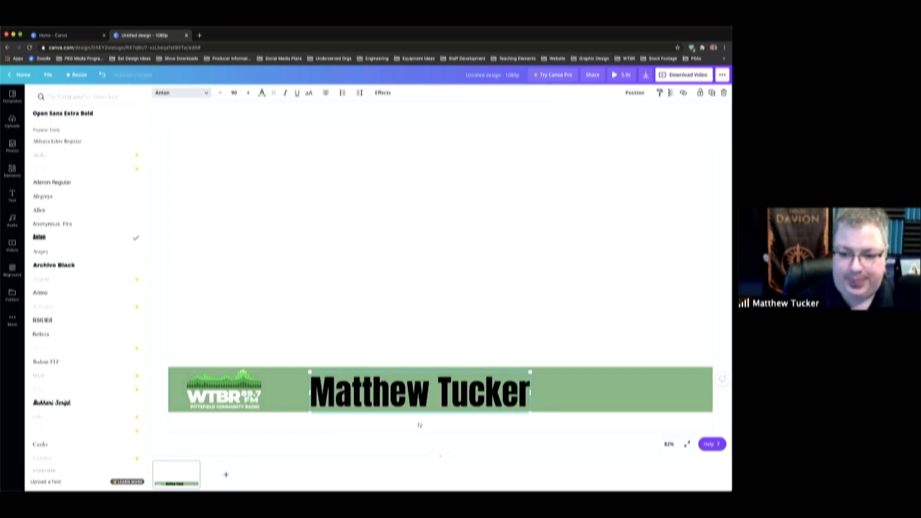
# - Shrink the name text box and bring the font size down to 57
pyautogui.moveTo(530, 411); pyautogui.dragTo(482, 405)
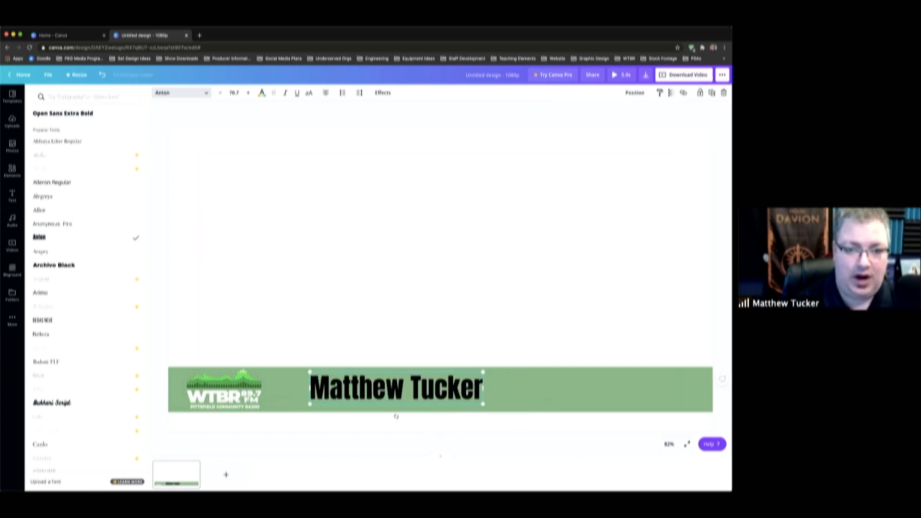
pyautogui.click(248, 93)
pyautogui.click(248, 93)
pyautogui.click(248, 93)
pyautogui.click(220, 93)
pyautogui.click(220, 93)
pyautogui.click(221, 93)
pyautogui.click(221, 93)
pyautogui.click(220, 93)
pyautogui.click(220, 93)
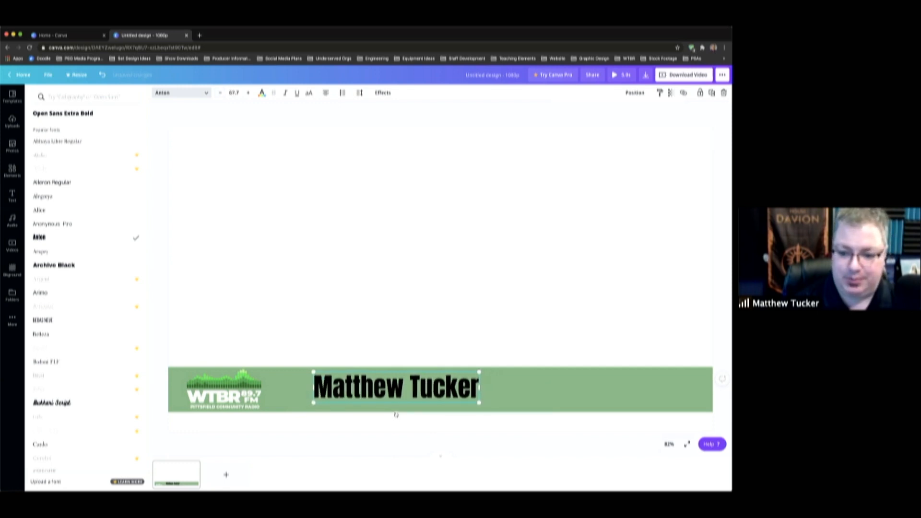
pyautogui.moveTo(479, 403); pyautogui.dragTo(453, 398)
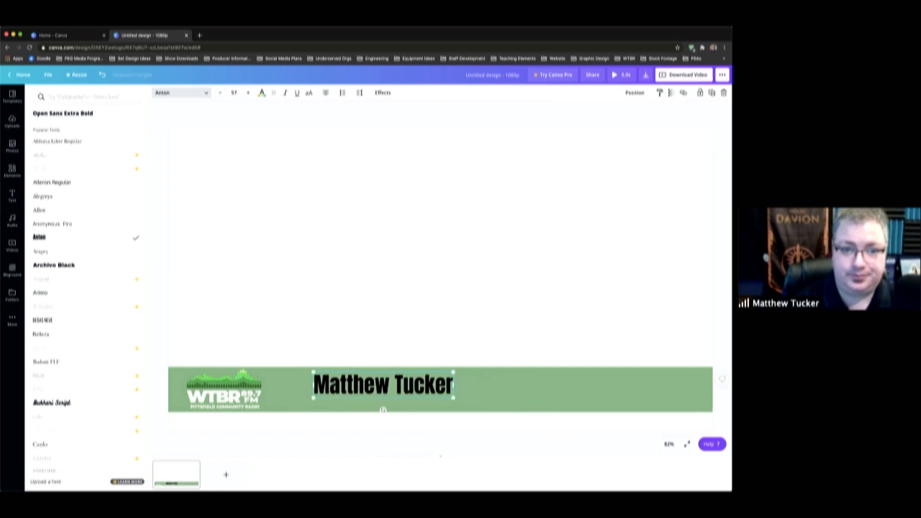
pyautogui.click(261, 93)
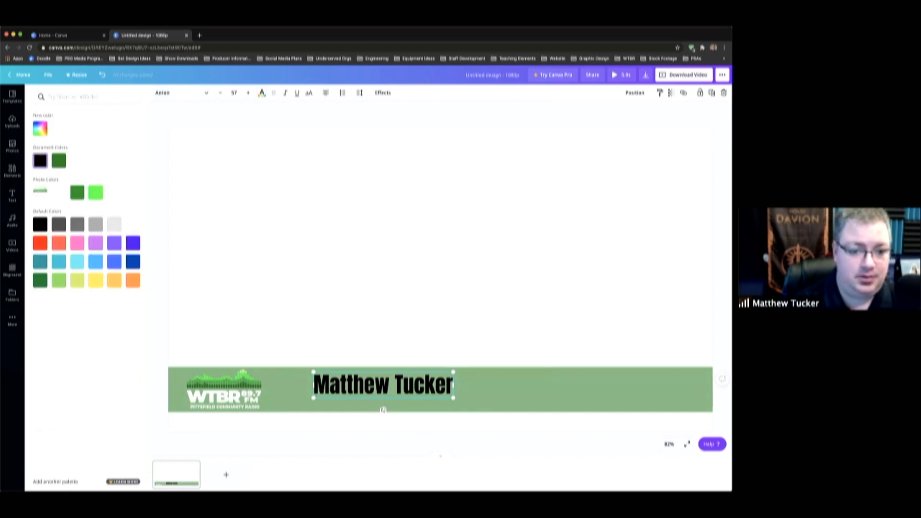
# - Change the presenter's name text colour to white
pyautogui.click(133, 224)
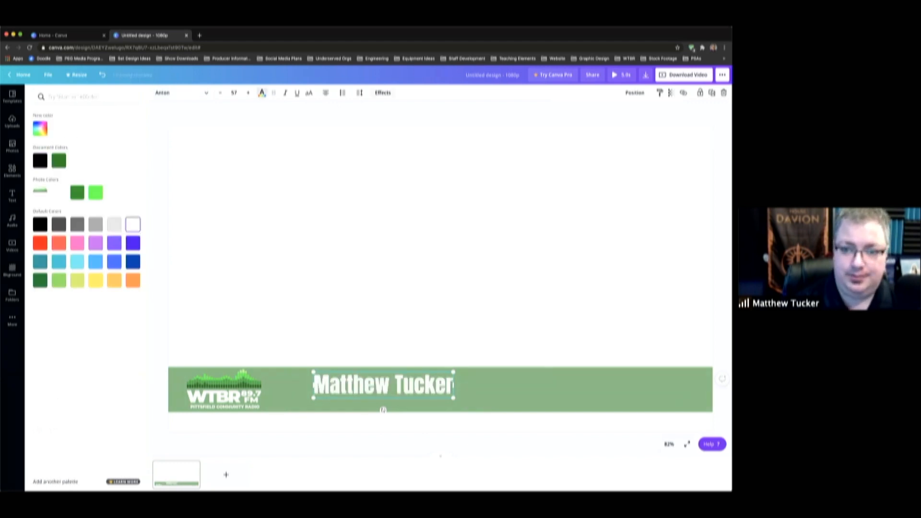
pyautogui.click(383, 93)
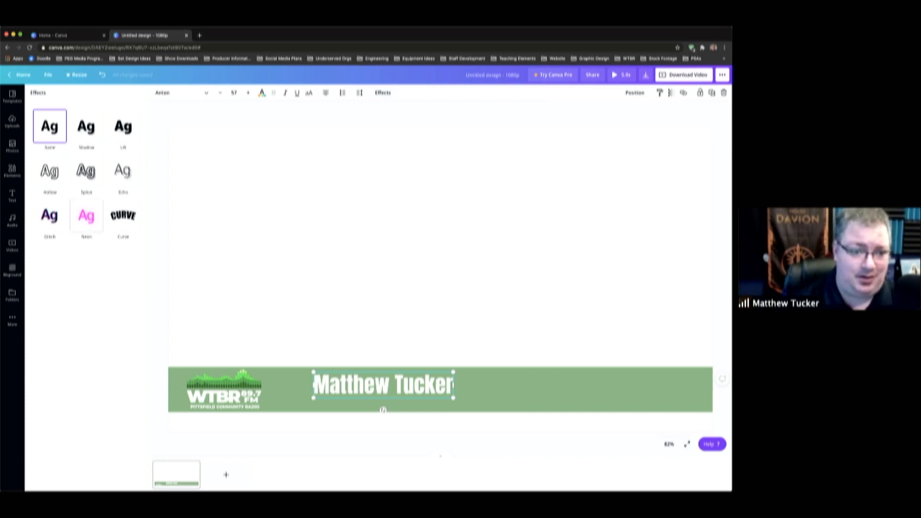
# - Try Lift at about 76 intensity on the name text, then settle on a Shadow effect
pyautogui.click(86, 126)
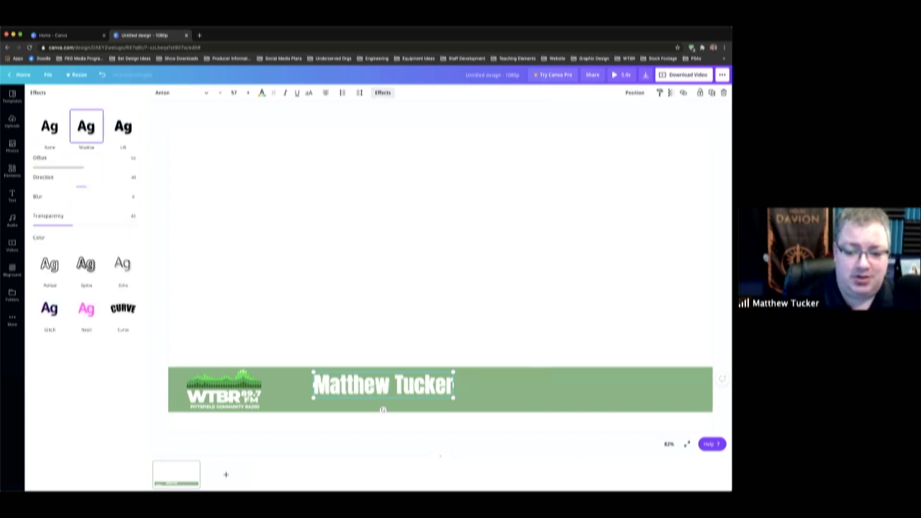
pyautogui.click(123, 126)
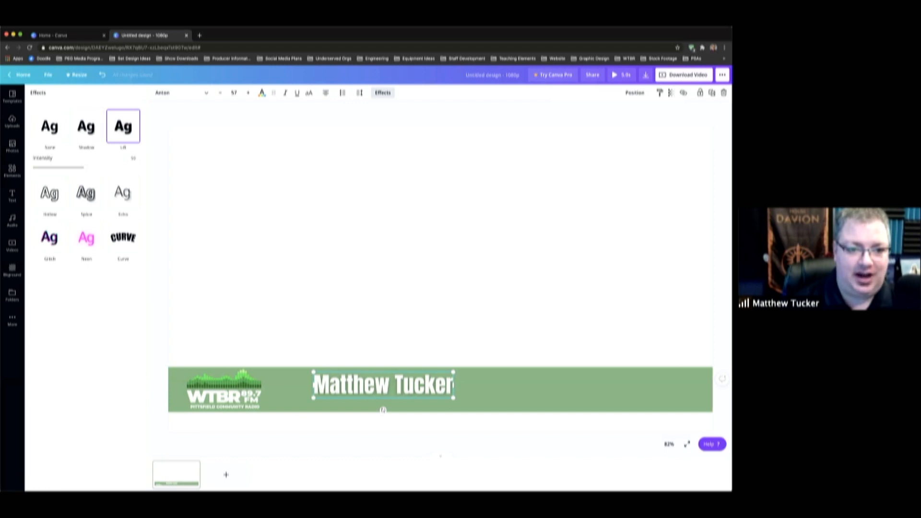
pyautogui.moveTo(86, 167); pyautogui.dragTo(105, 168)
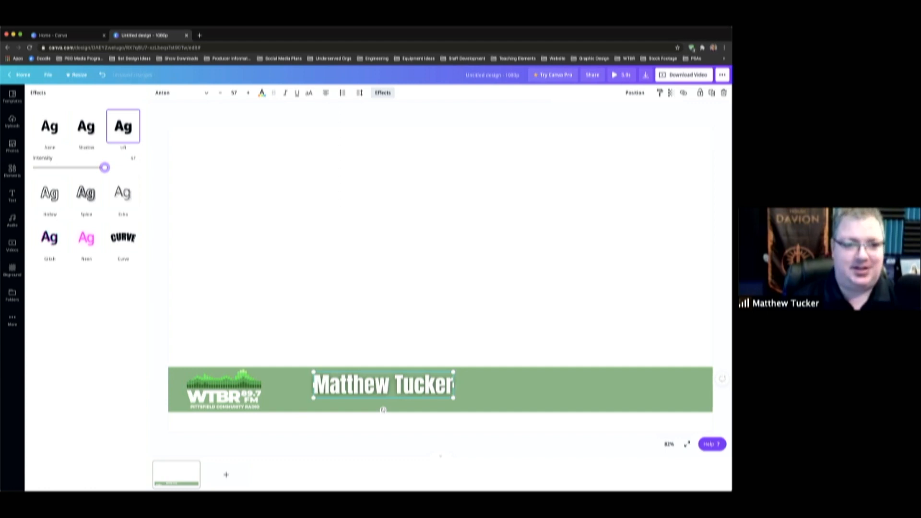
pyautogui.click(86, 127)
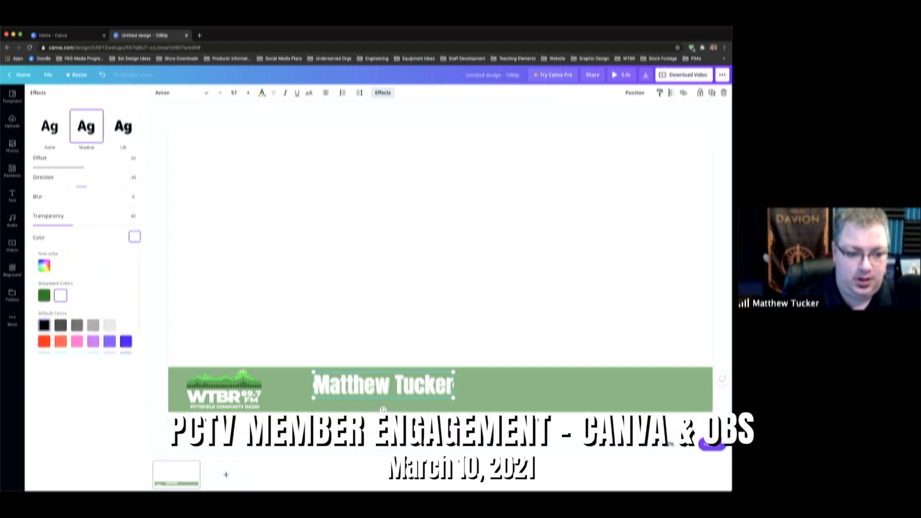
pyautogui.press('Escape')
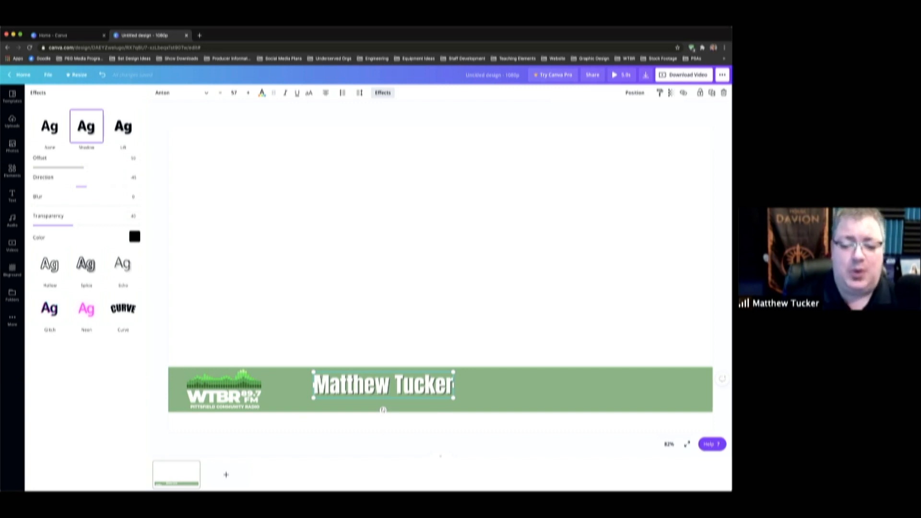
pyautogui.click(444, 408)
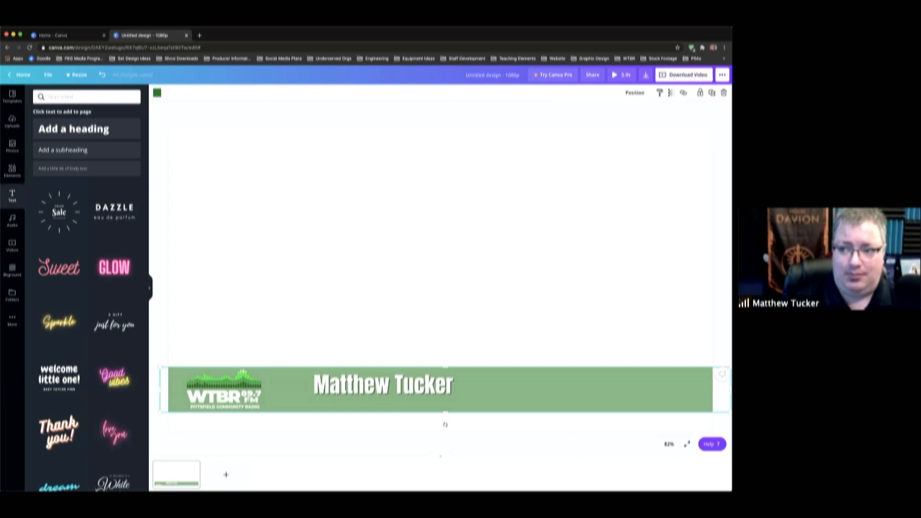
# - Raise the green banner's transparency to 100 so it shows solid dark green
pyautogui.click(671, 92)
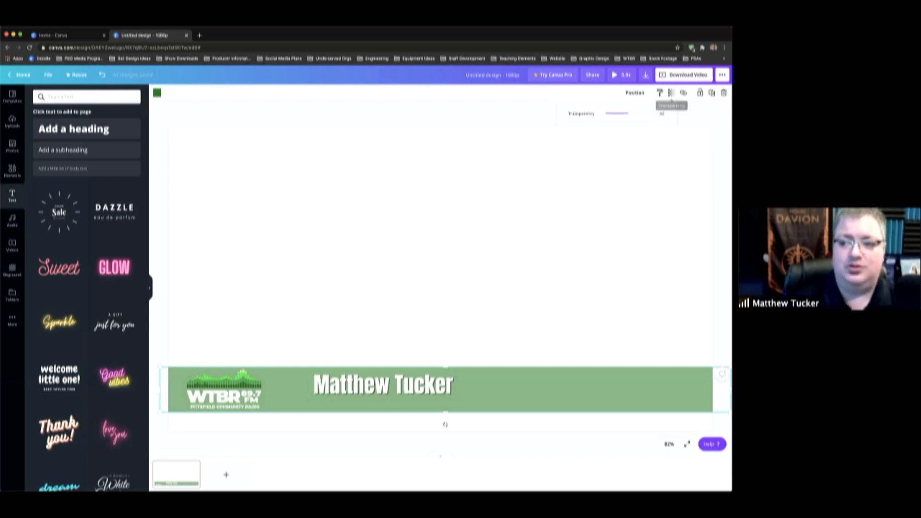
pyautogui.moveTo(628, 113); pyautogui.dragTo(648, 113)
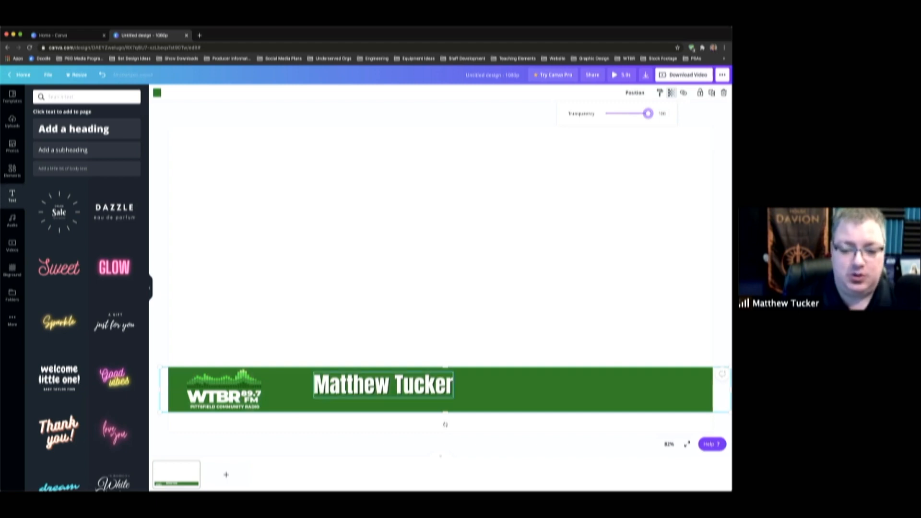
pyautogui.click(384, 384)
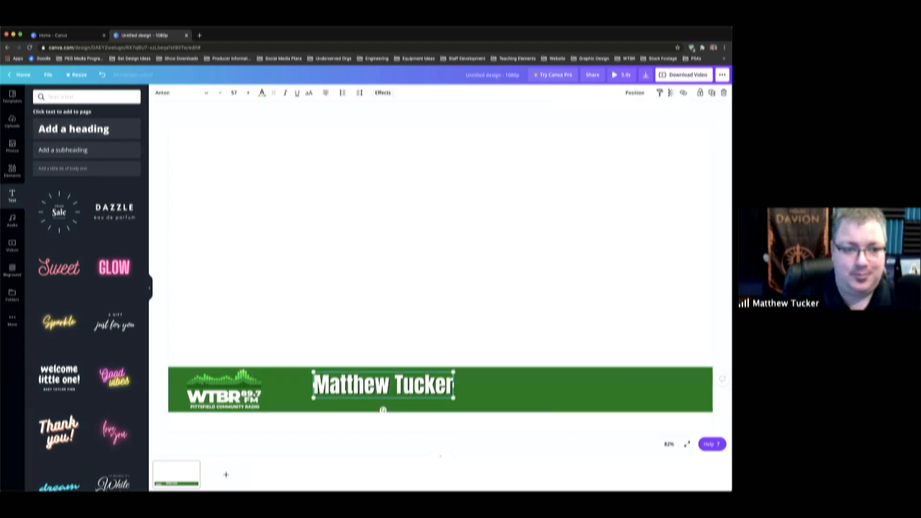
pyautogui.click(383, 93)
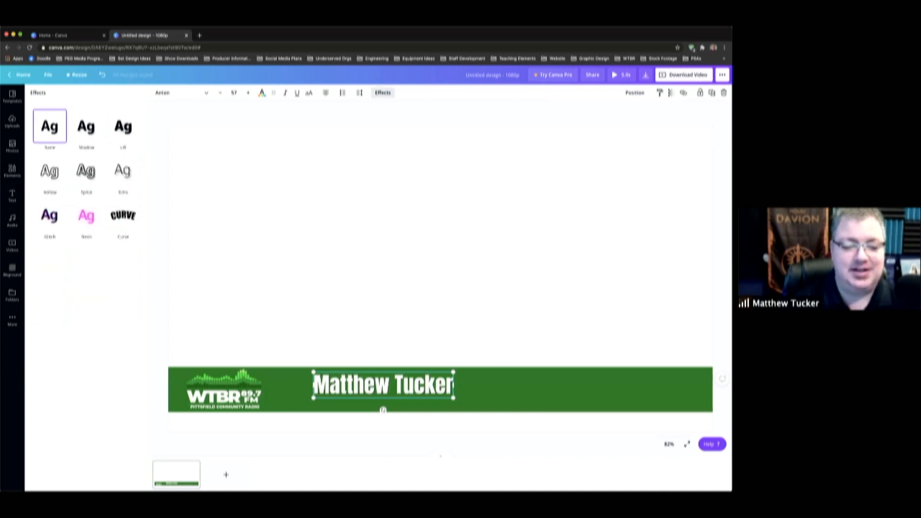
# - Switch the name text to the Lift effect, nudge it lower in the bar, and deselect
pyautogui.click(86, 126)
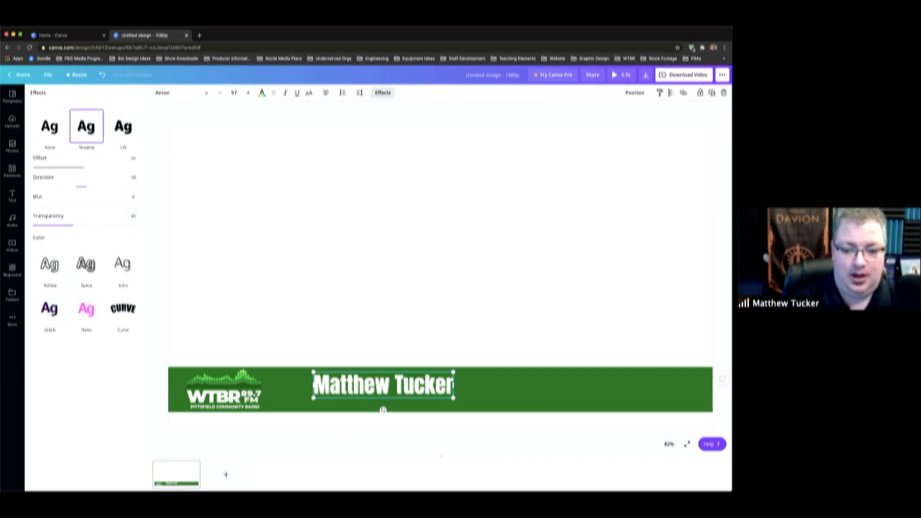
pyautogui.click(123, 126)
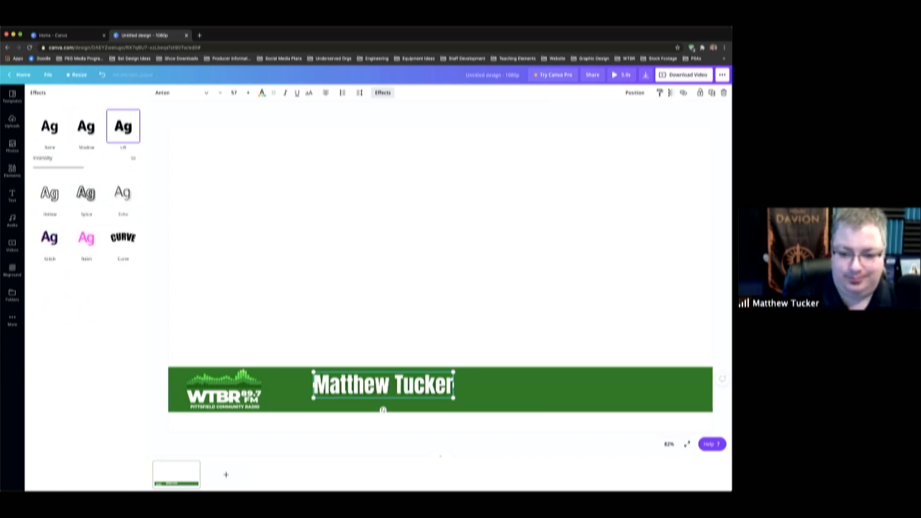
pyautogui.moveTo(384, 384); pyautogui.dragTo(382, 390)
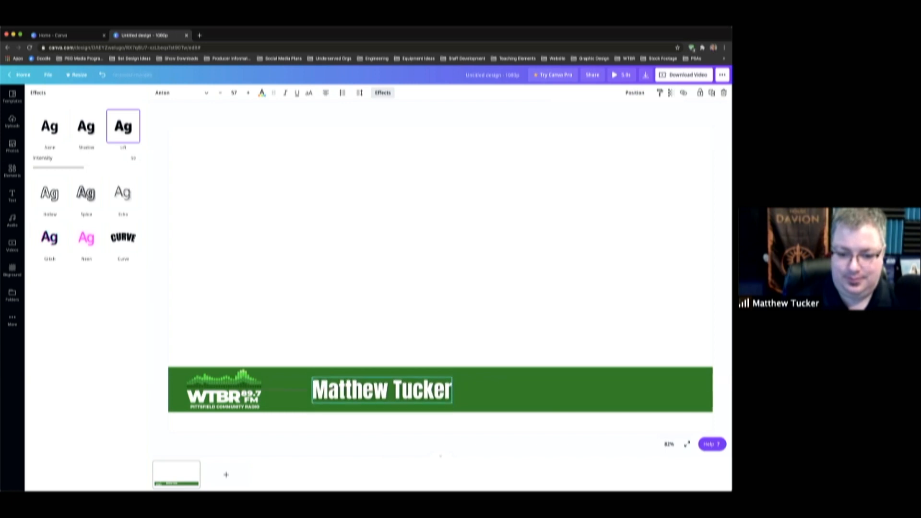
pyautogui.click(12, 196)
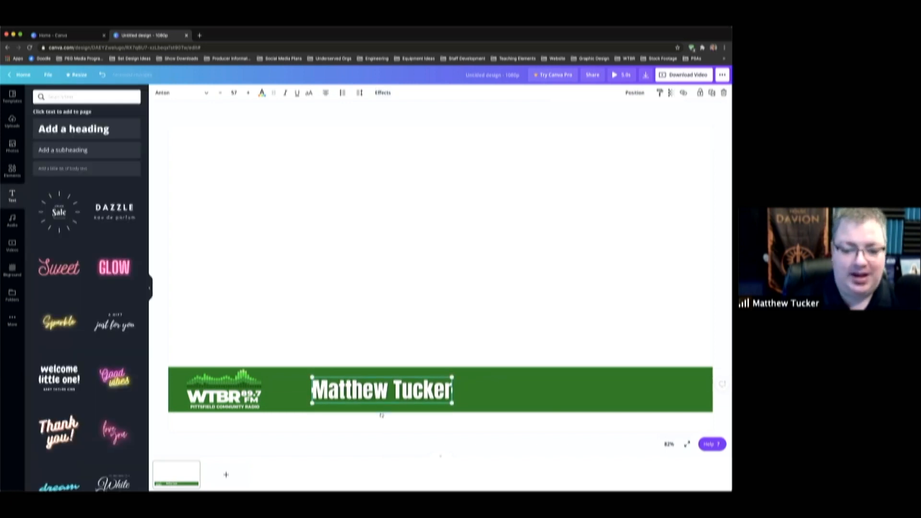
pyautogui.press('Escape')
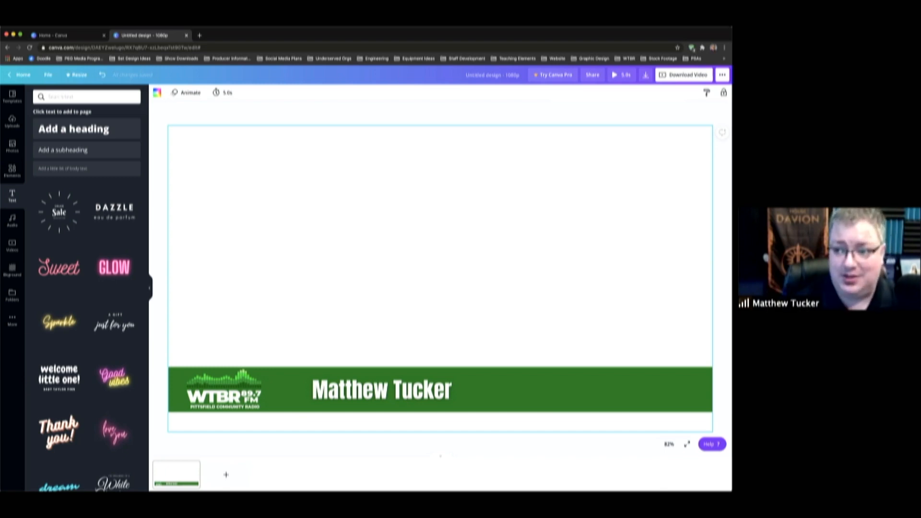
# - Open the Share > Download settings and expand the File type list, currently MP4 Video
pyautogui.click(684, 74)
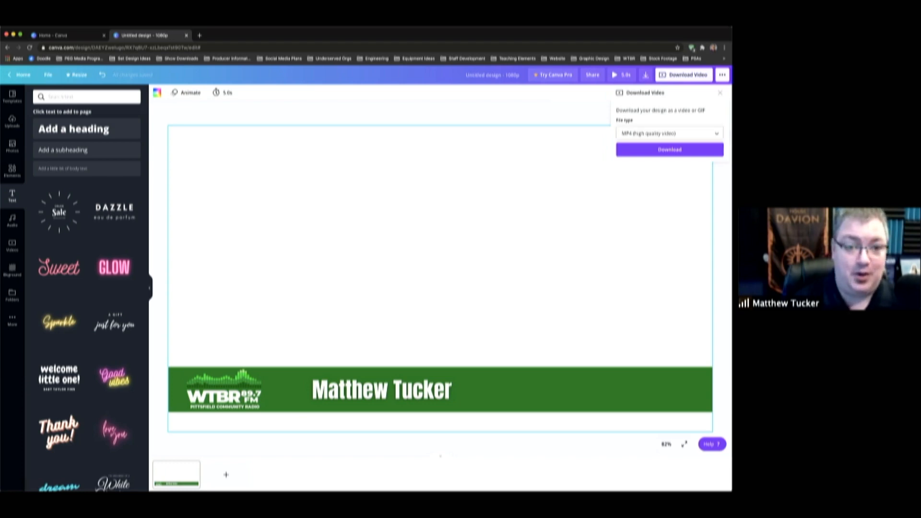
pyautogui.click(670, 133)
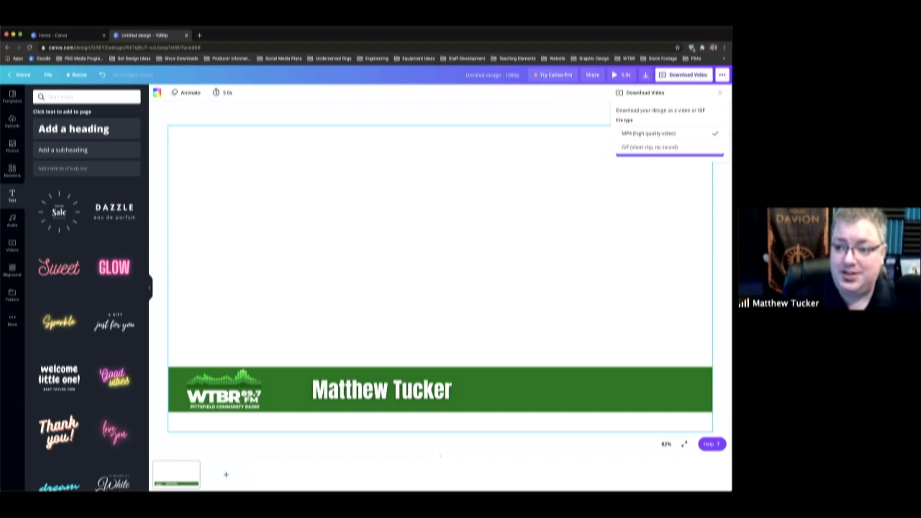
pyautogui.press('Escape')
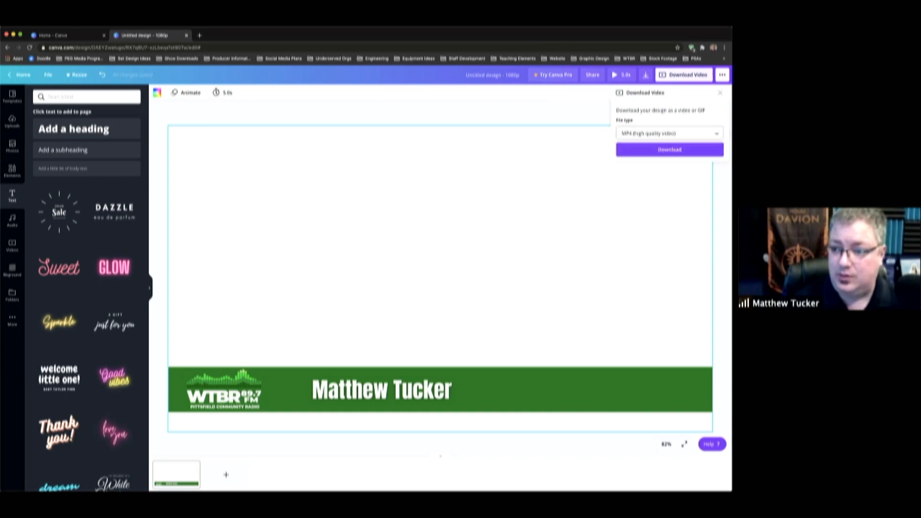
pyautogui.click(722, 74)
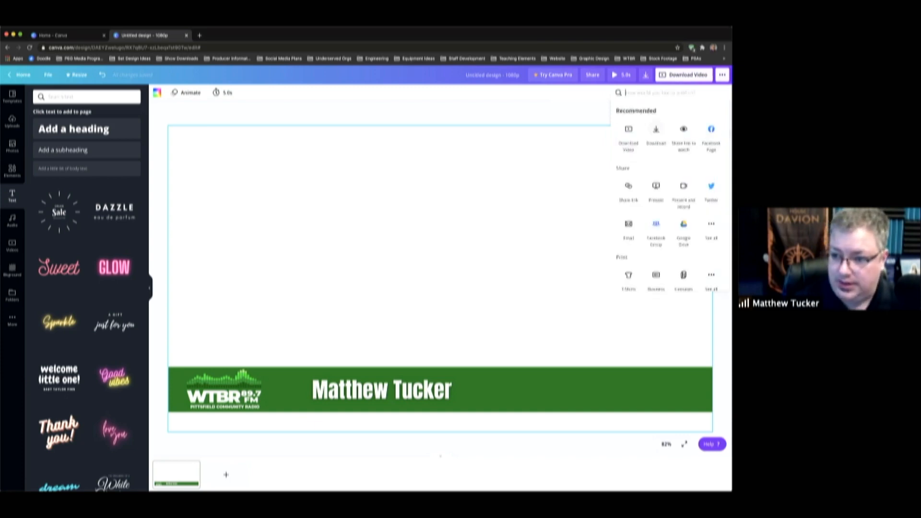
pyautogui.click(656, 130)
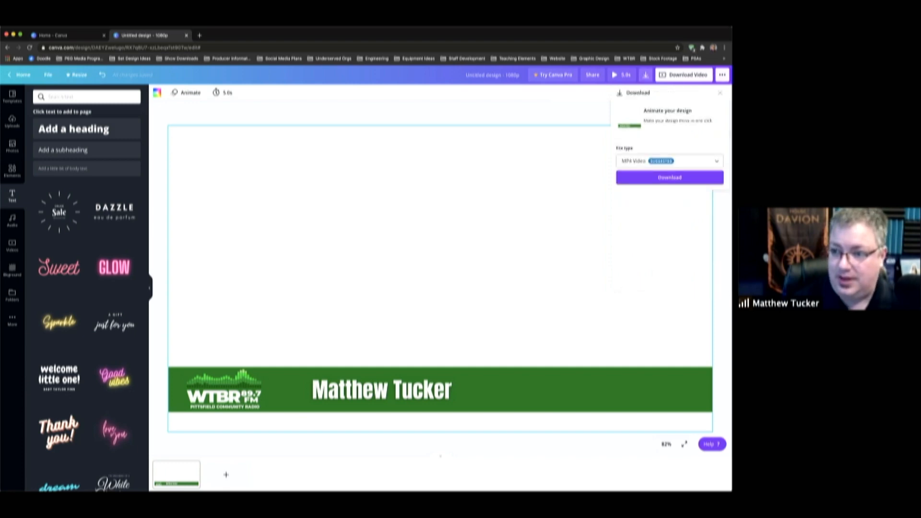
pyautogui.click(720, 93)
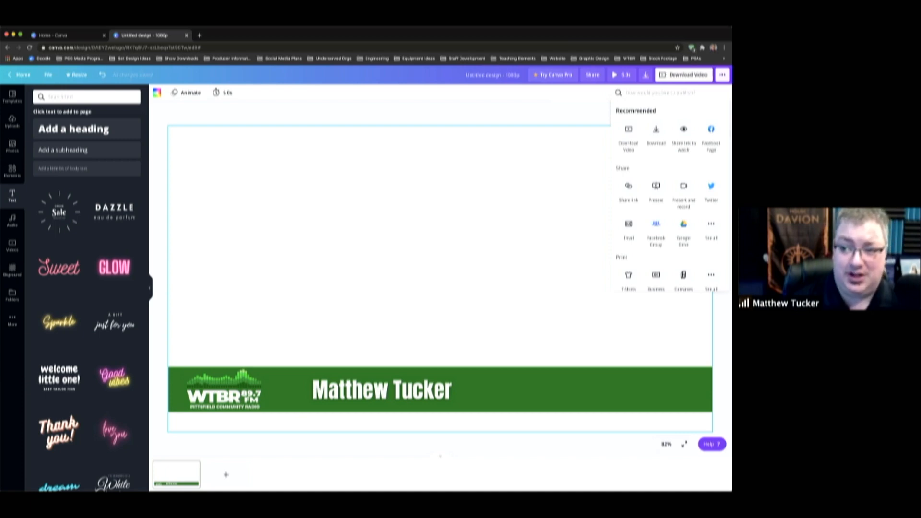
pyautogui.press('Escape')
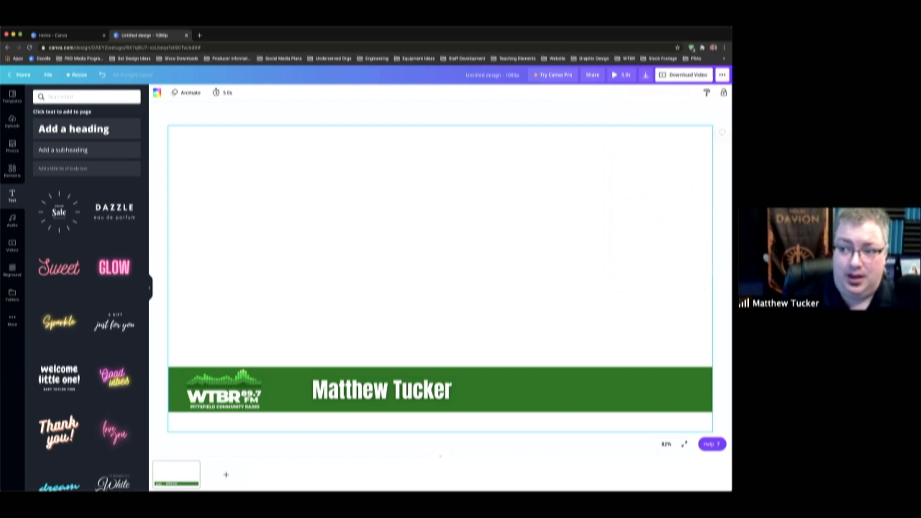
pyautogui.click(721, 75)
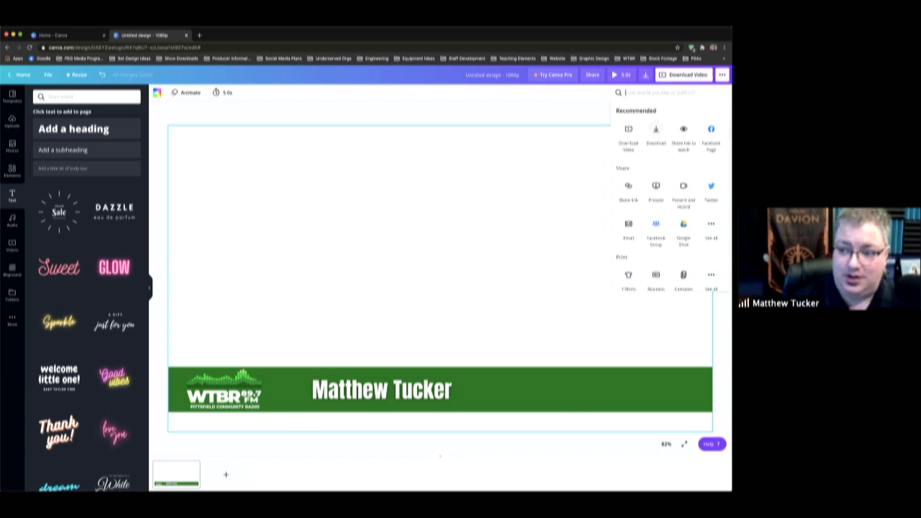
pyautogui.click(656, 130)
pyautogui.click(669, 161)
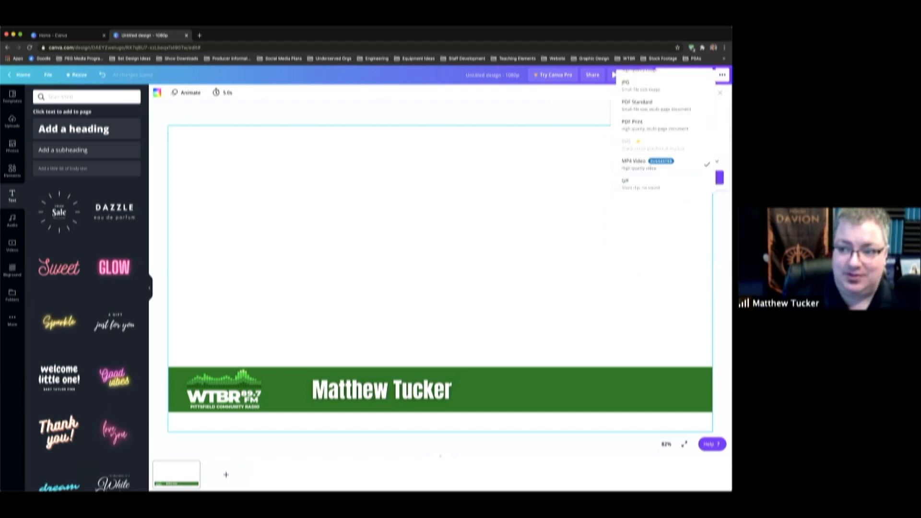
# - Change the download file type from MP4 Video to PNG and dismiss the Canva Pro popup
pyautogui.scroll(1, 657, 129)
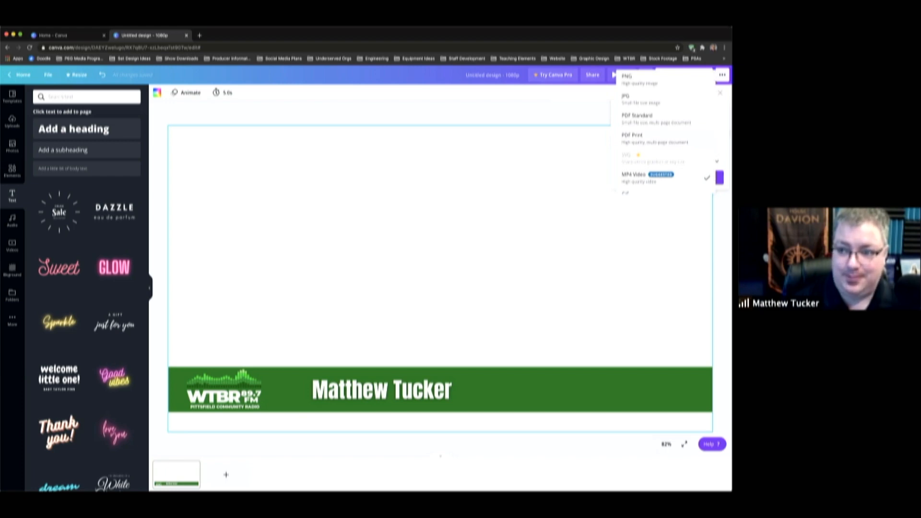
pyautogui.click(638, 79)
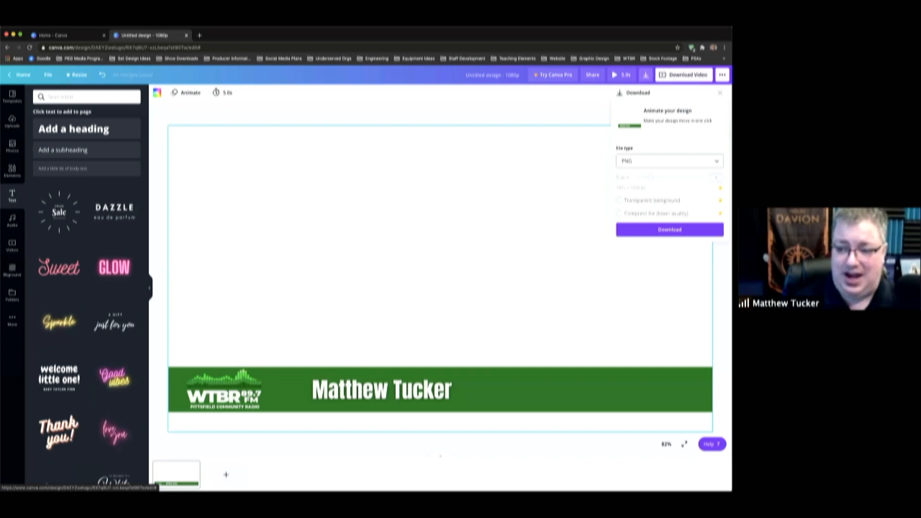
pyautogui.click(620, 200)
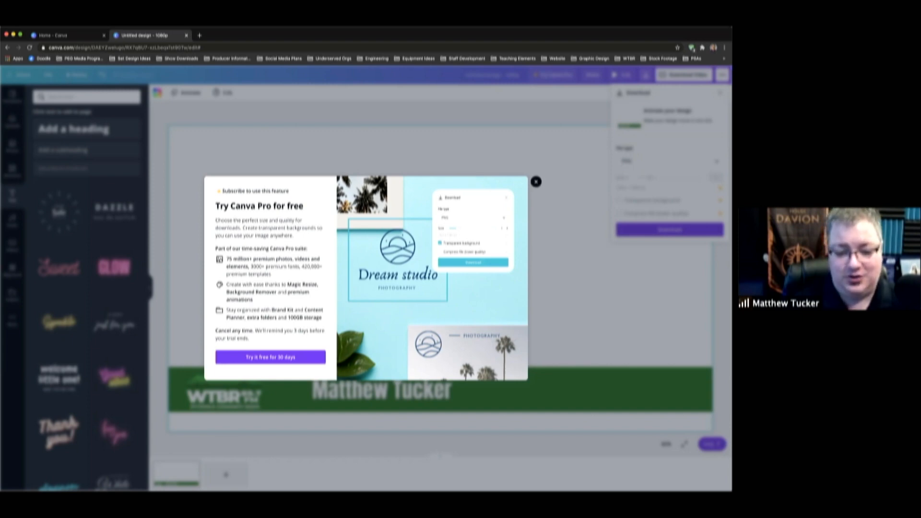
pyautogui.press('Escape')
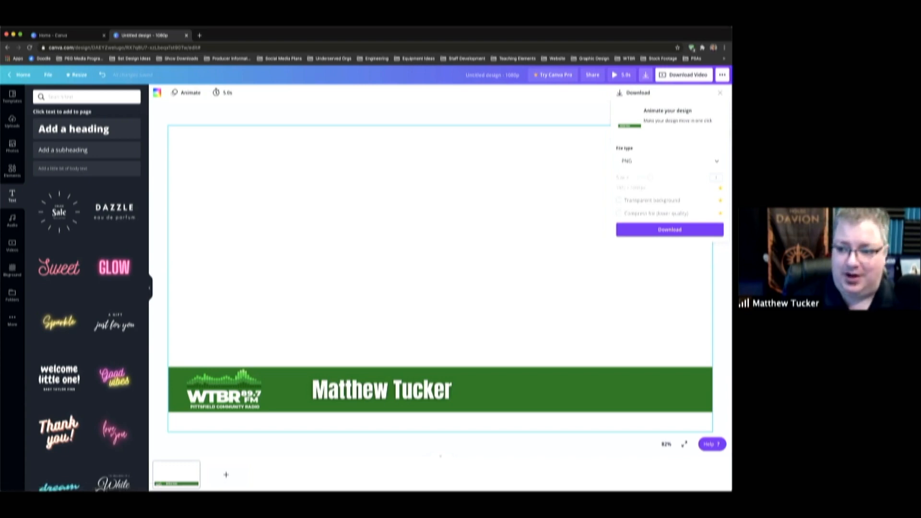
# - Make the page background dark blue
pyautogui.press('Escape')
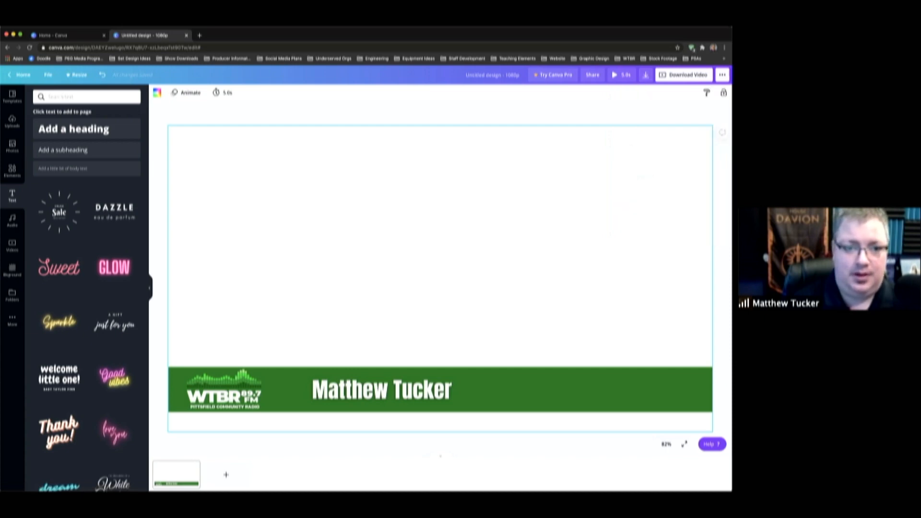
pyautogui.click(157, 92)
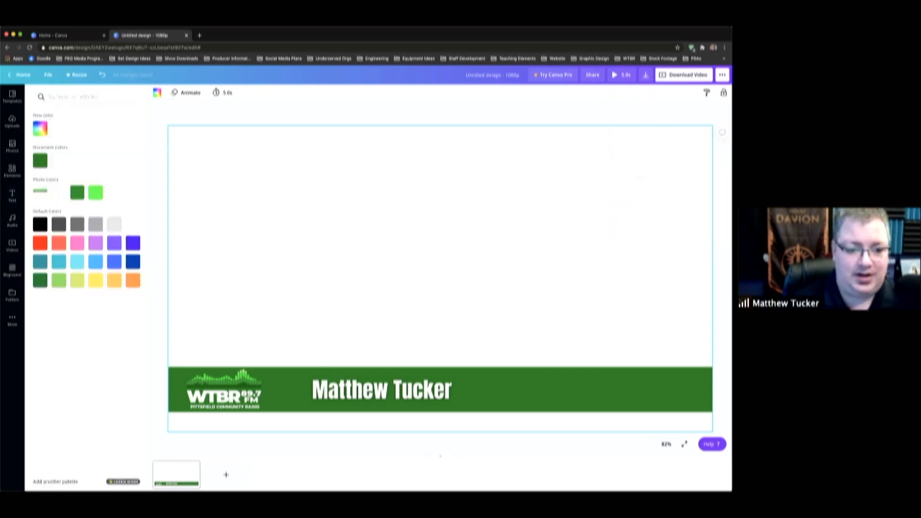
pyautogui.click(133, 261)
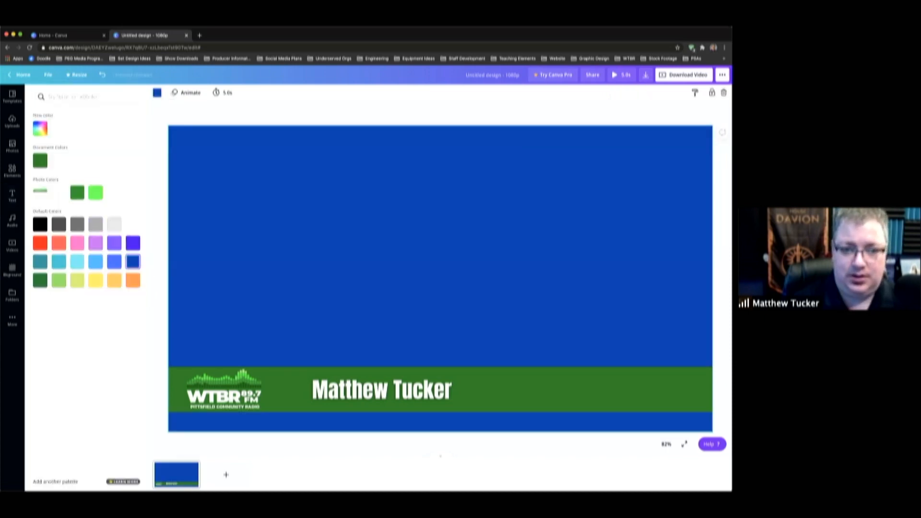
pyautogui.press('Escape')
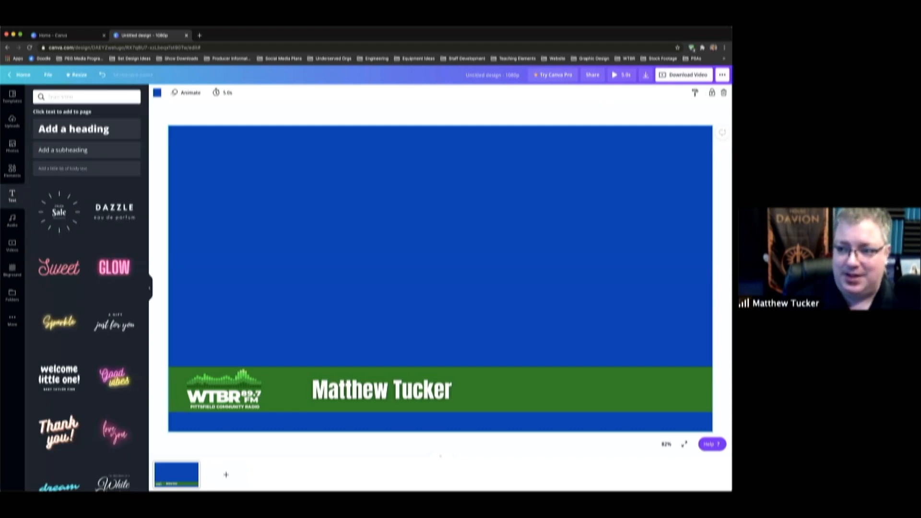
# - Download the design as a PNG, Untitled design.png, and close the post-download popup
pyautogui.click(721, 75)
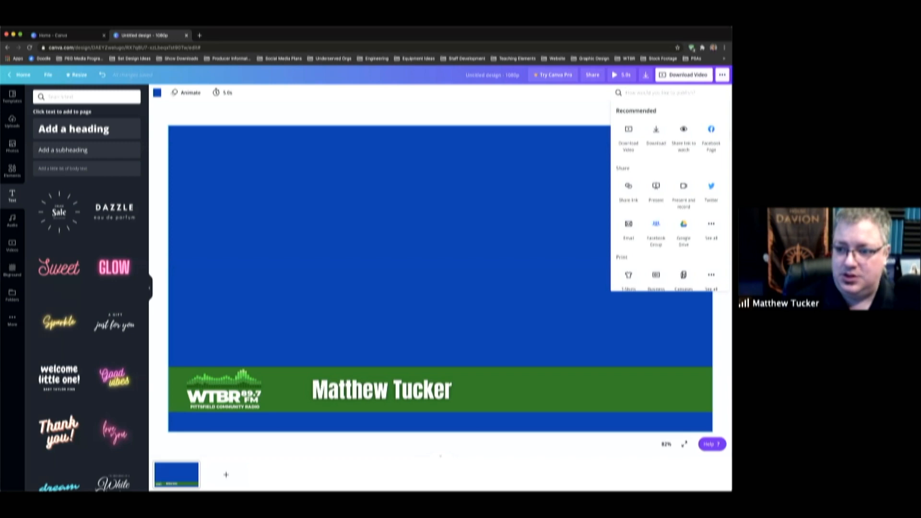
pyautogui.click(656, 130)
pyautogui.click(671, 161)
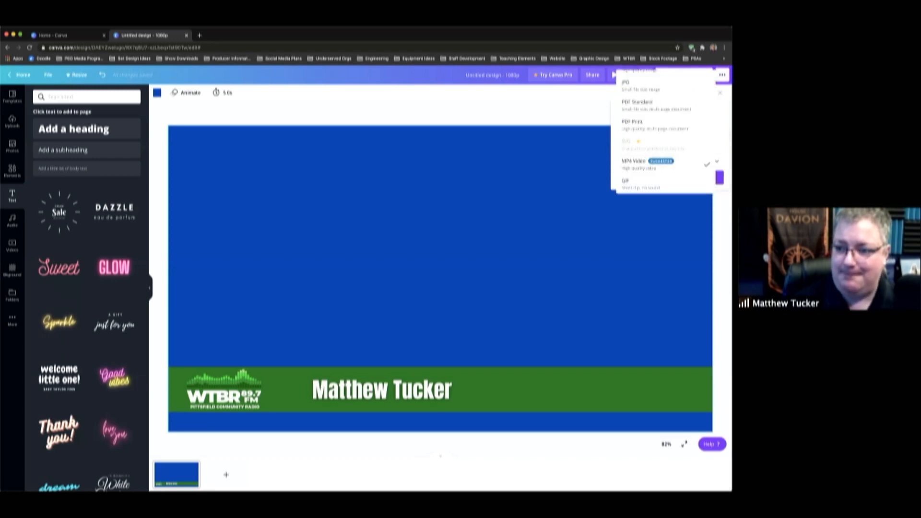
pyautogui.scroll(1, 667, 134)
pyautogui.click(633, 79)
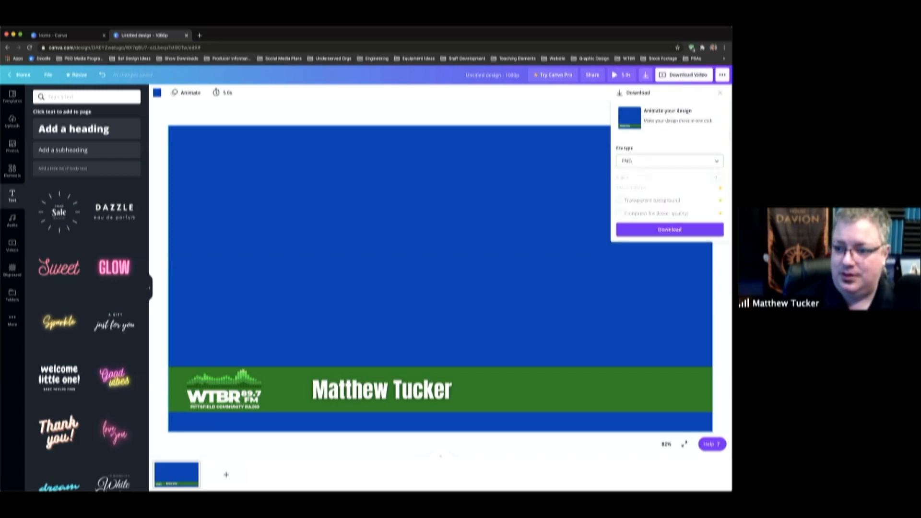
pyautogui.click(670, 230)
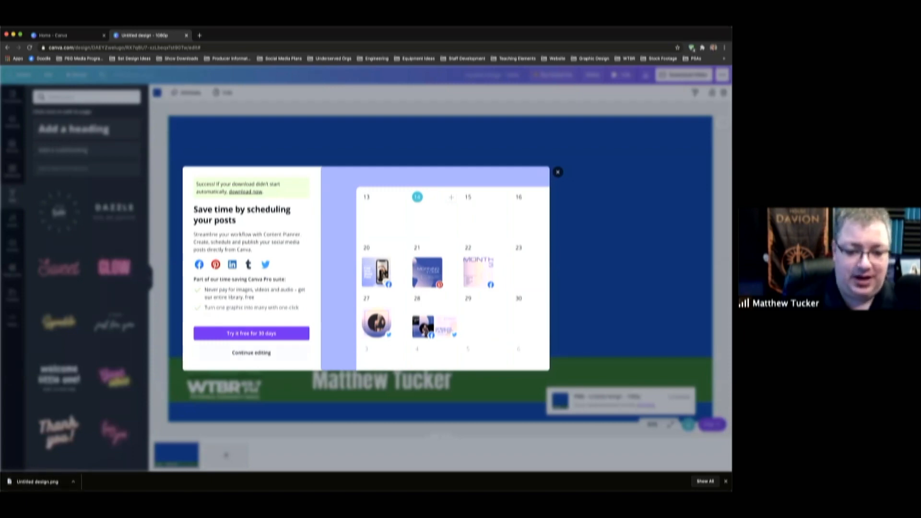
pyautogui.click(252, 353)
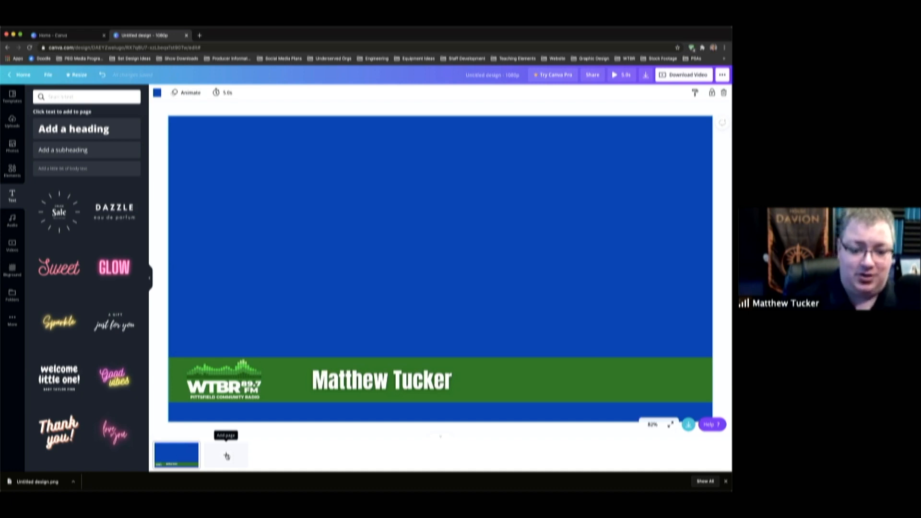
# - Duplicate page 1 and switch to the new page 2
pyautogui.rightClick(185, 455)
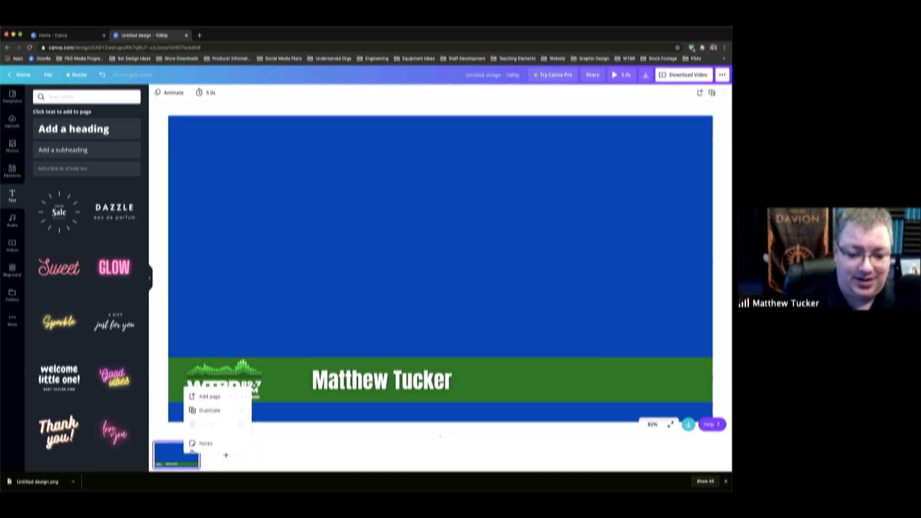
pyautogui.click(215, 411)
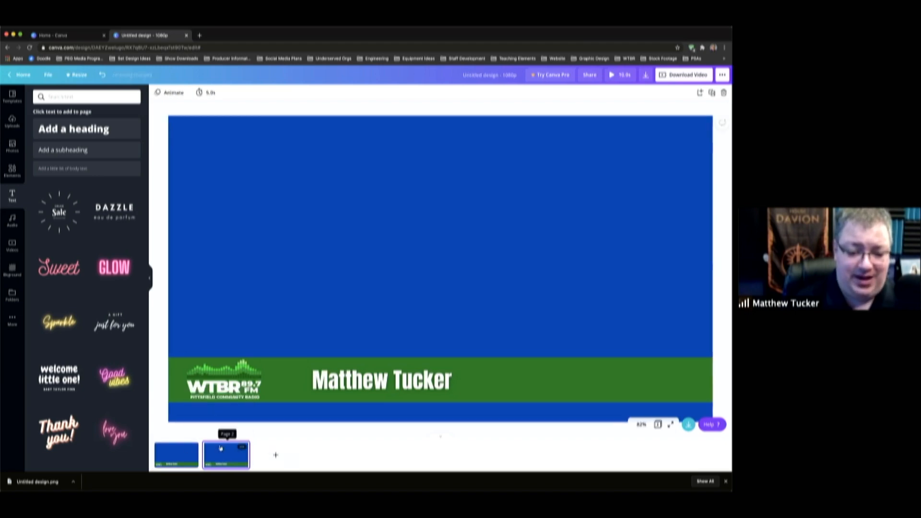
pyautogui.click(181, 451)
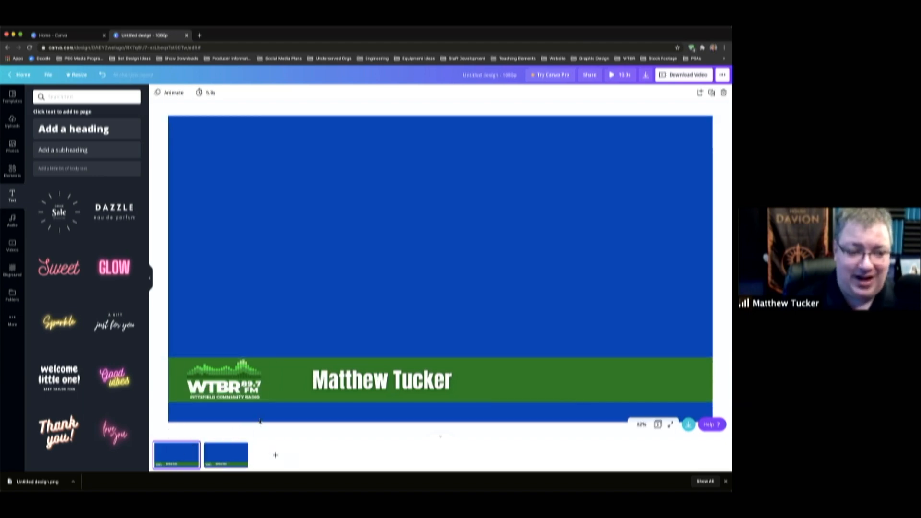
pyautogui.click(226, 458)
# - Replace the name on page 2's green bar with 'Some Other Name'
pyautogui.click(343, 386)
pyautogui.click(342, 385)
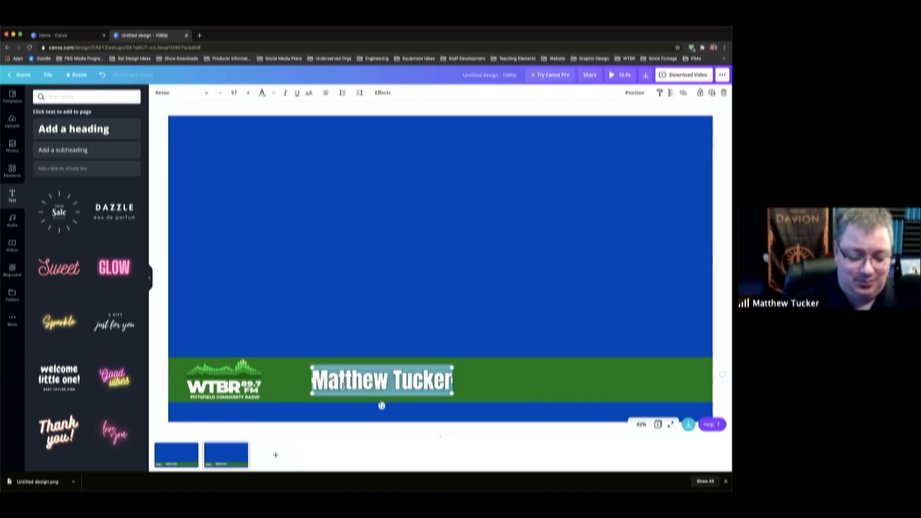
pyautogui.write('Some Other M')
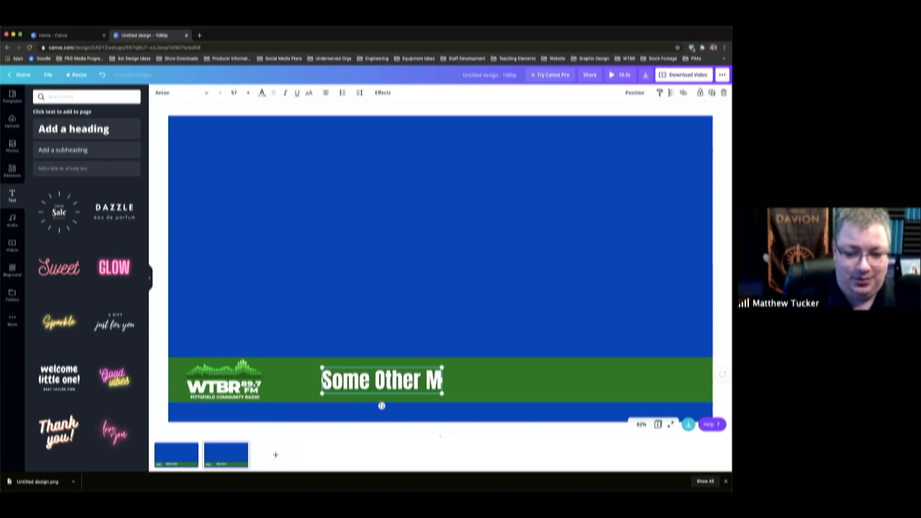
pyautogui.press('BackSpace')
pyautogui.write('Name')
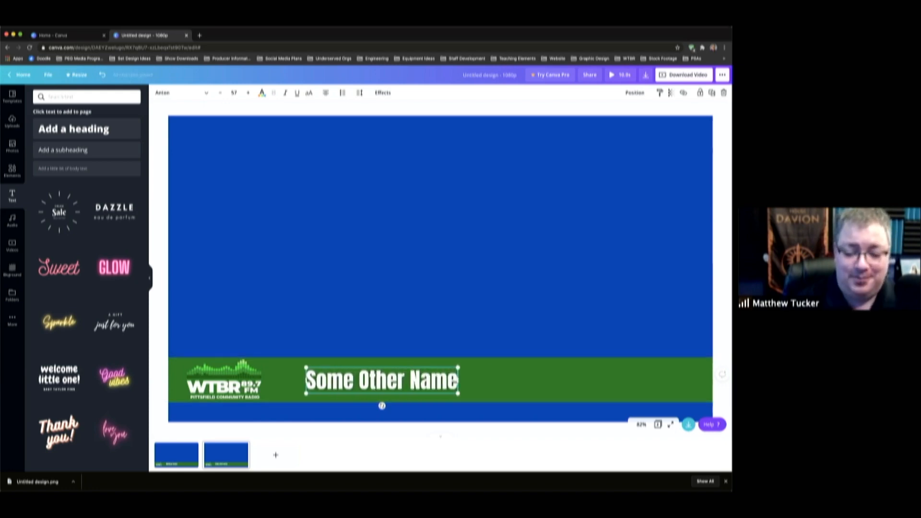
pyautogui.press('Escape')
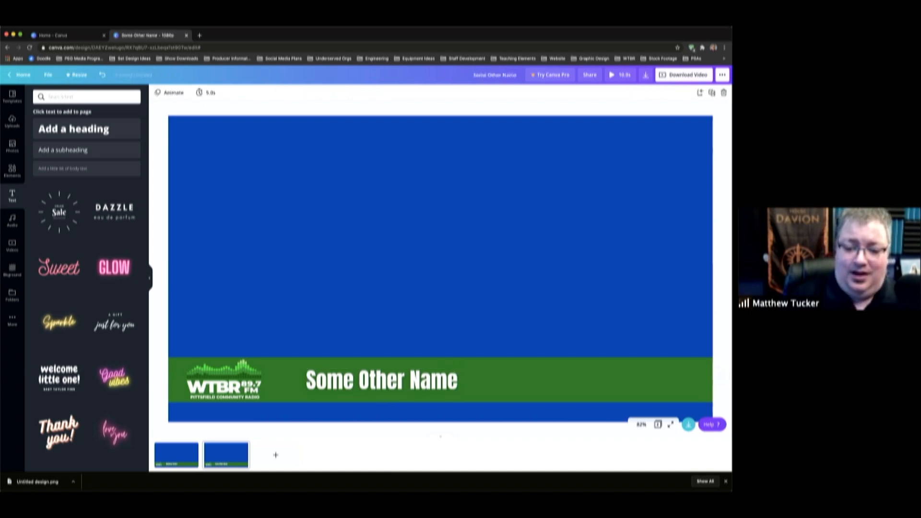
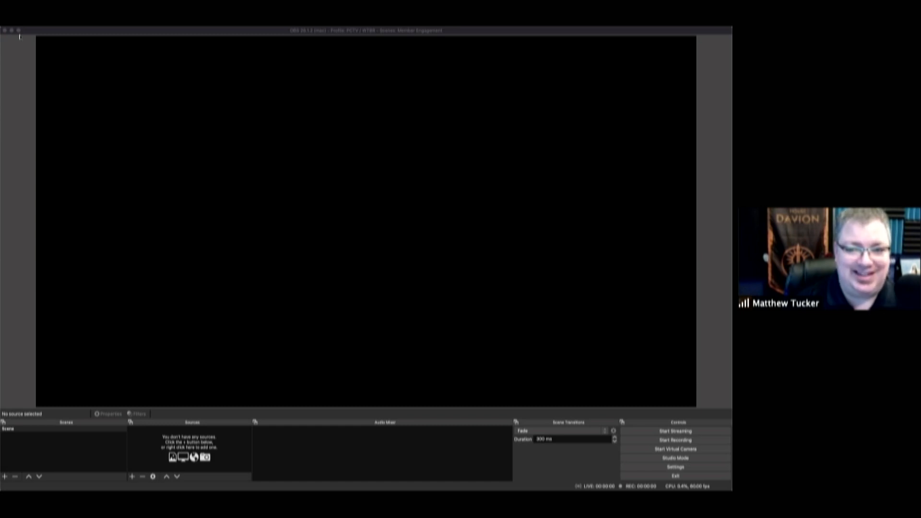
pyautogui.click(28, 121)
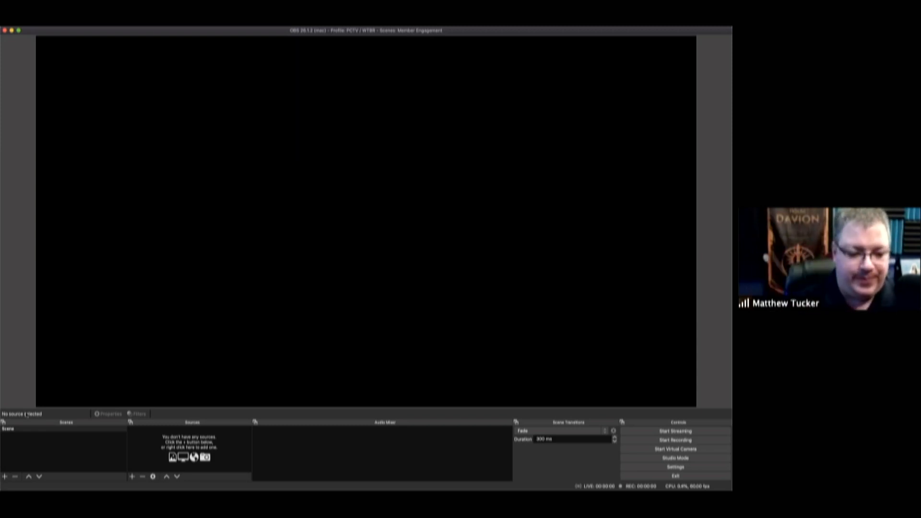
pyautogui.click(24, 429)
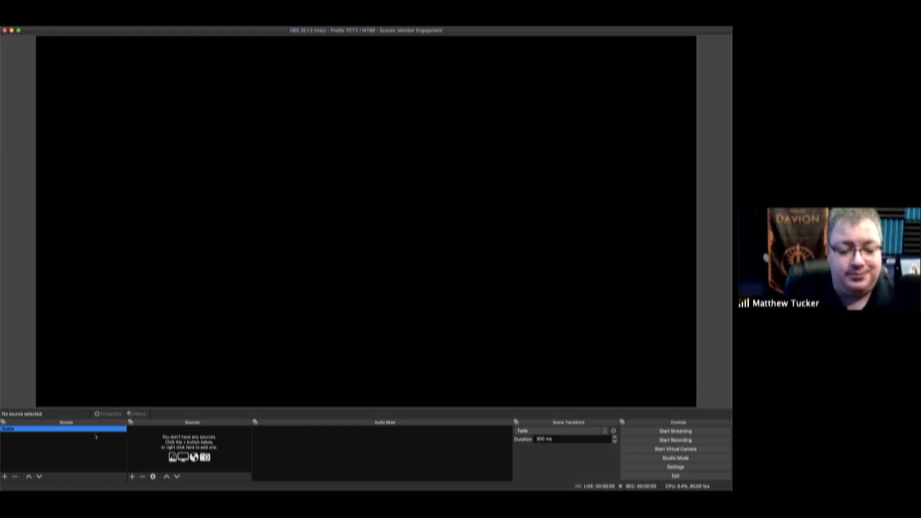
pyautogui.click(174, 431)
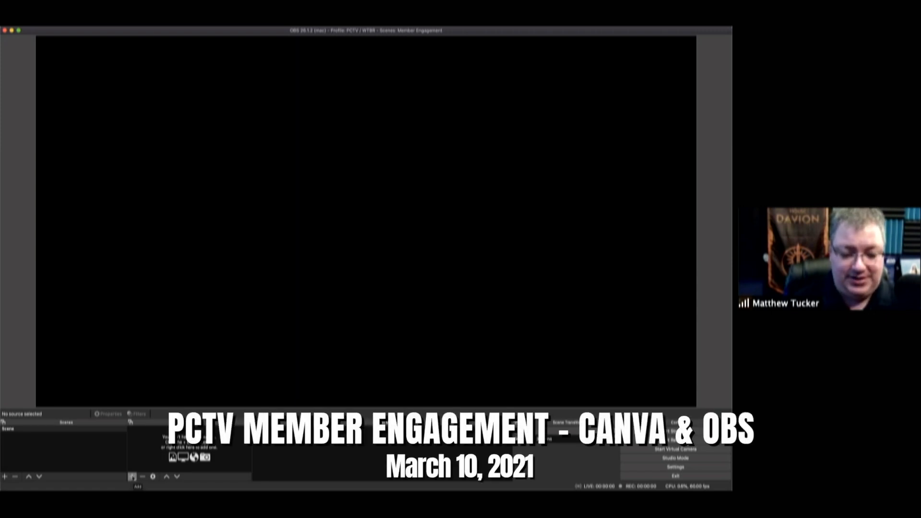
# - Open the Add Source menu from the + button below the empty Sources list
pyautogui.click(132, 476)
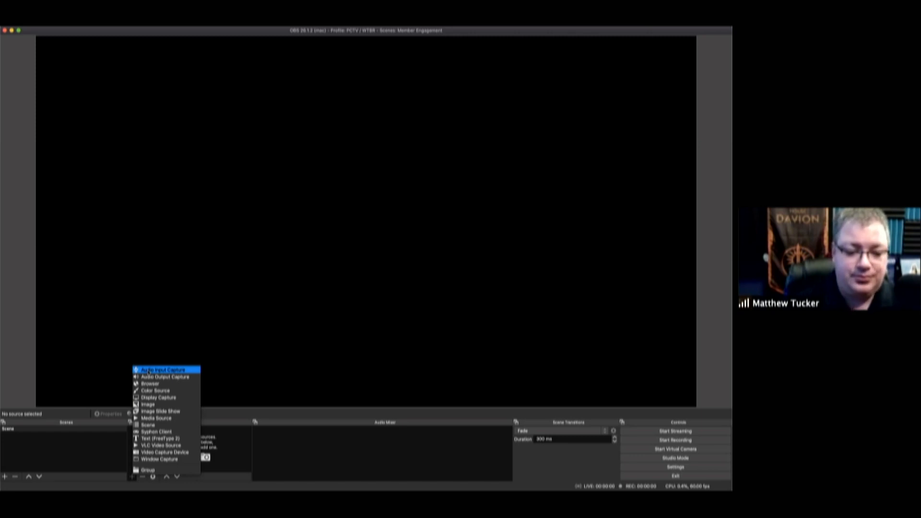
# - Add an Audio Input Capture source named Big Box
pyautogui.press('Escape')
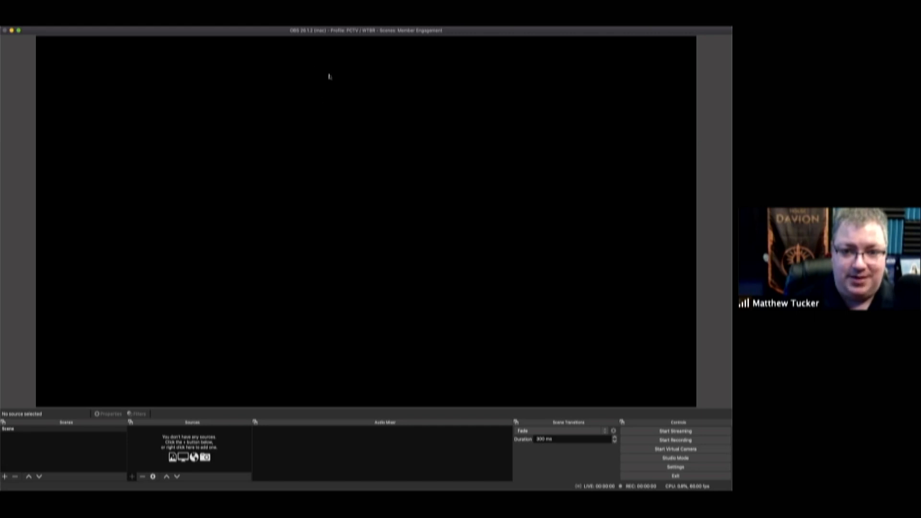
pyautogui.click(410, 135)
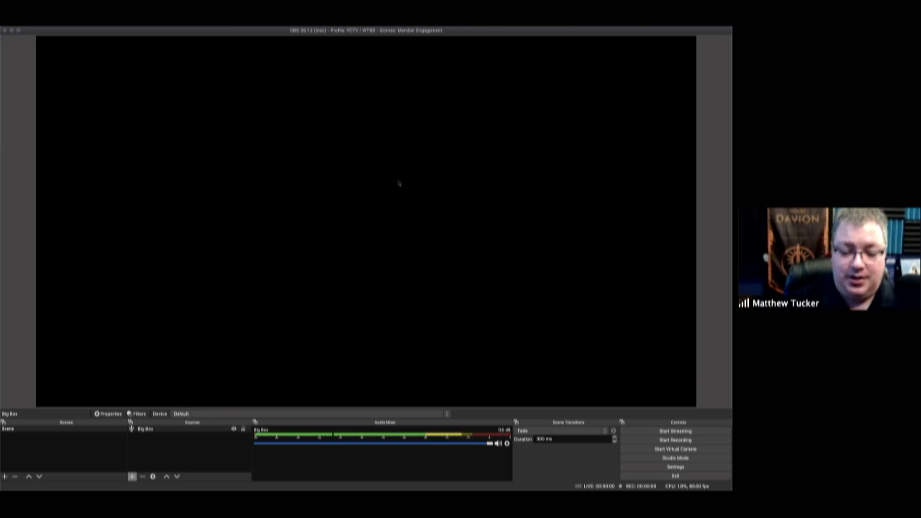
# - Set Big Box's audio device to BIG KNOB STUDIO, then reopen the Add Source menu
pyautogui.click(284, 172)
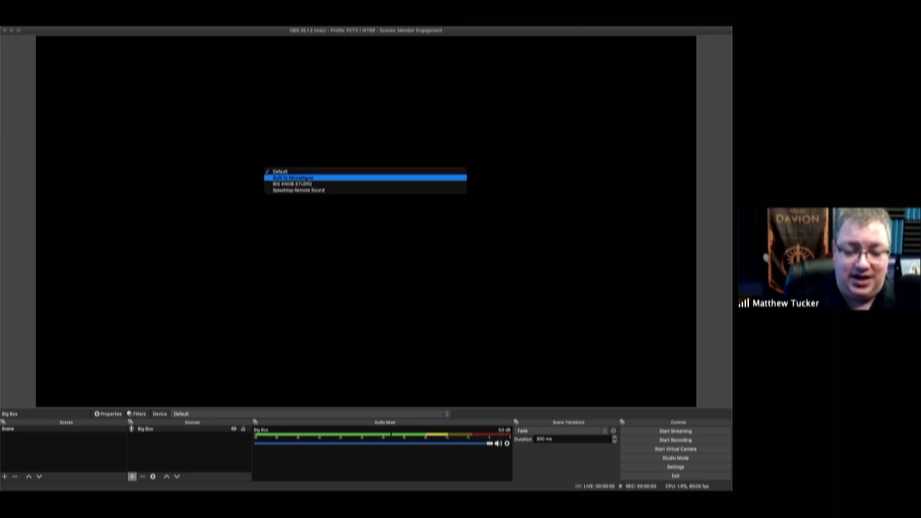
pyautogui.click(294, 185)
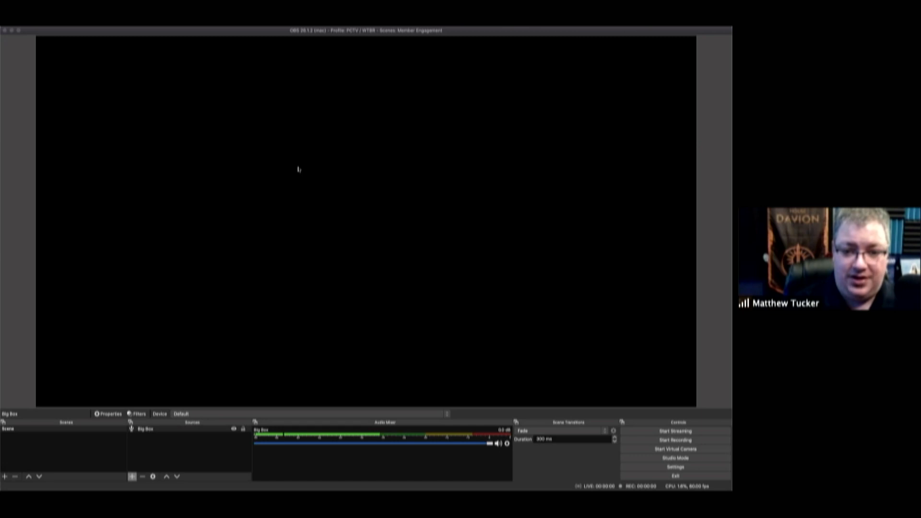
pyautogui.click(188, 417)
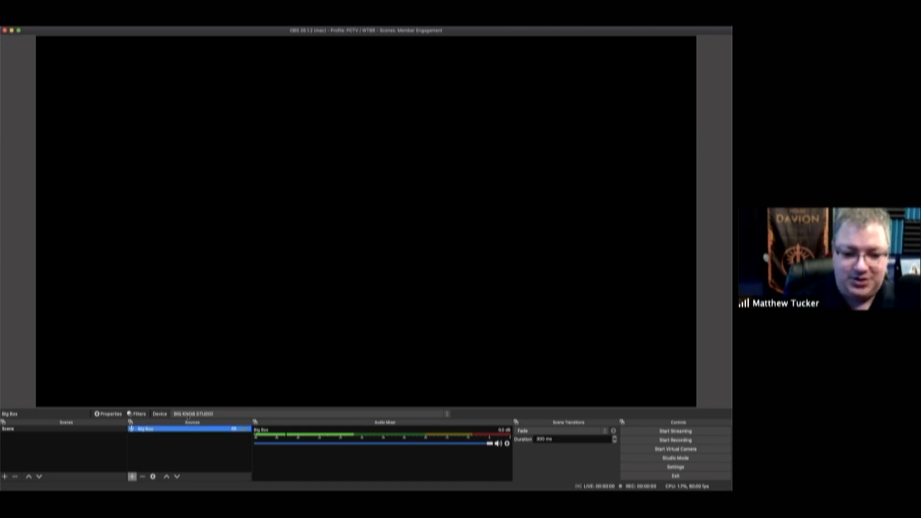
pyautogui.click(132, 476)
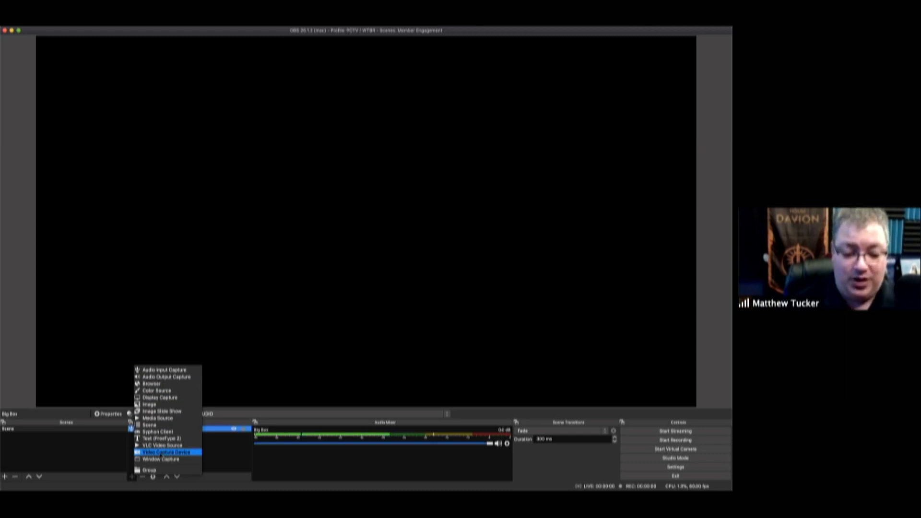
# - Add a Video Capture Device named Webcam using the FaceTime HD Camera (Built-in)
pyautogui.press('Escape')
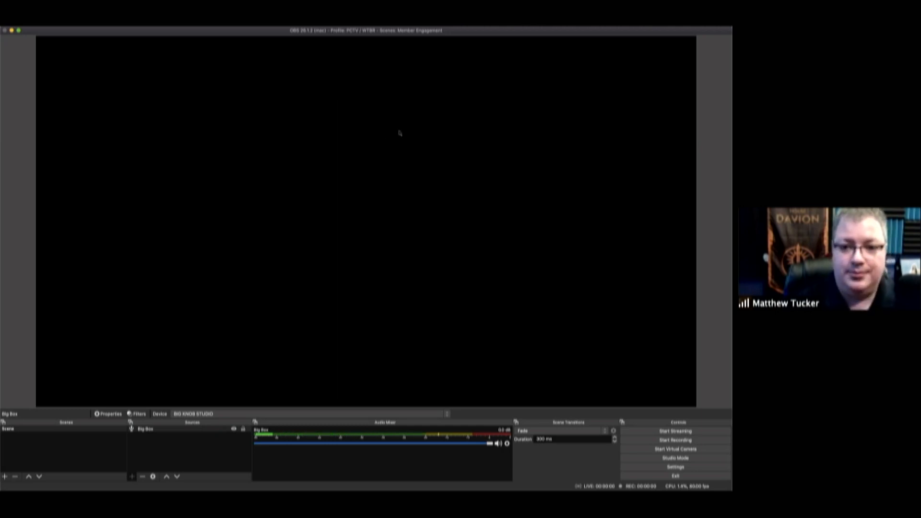
pyautogui.press('Return')
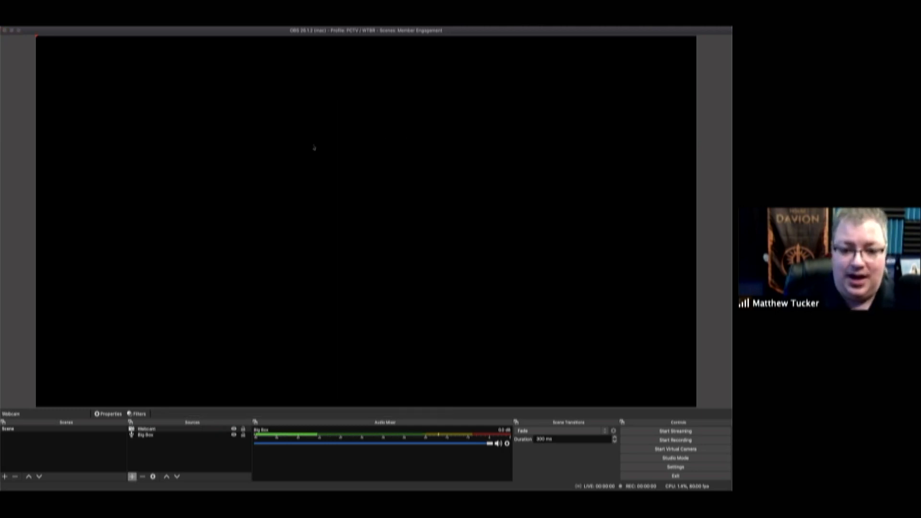
pyautogui.click(288, 292)
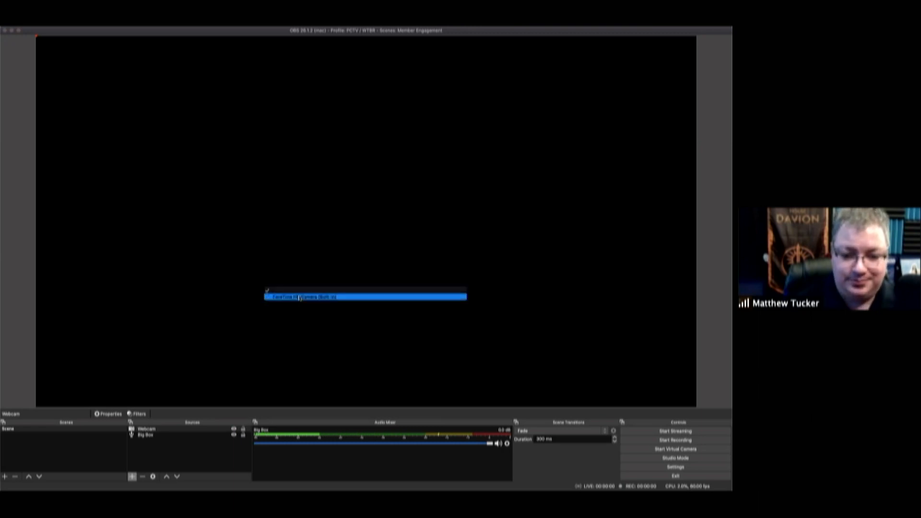
pyautogui.click(300, 297)
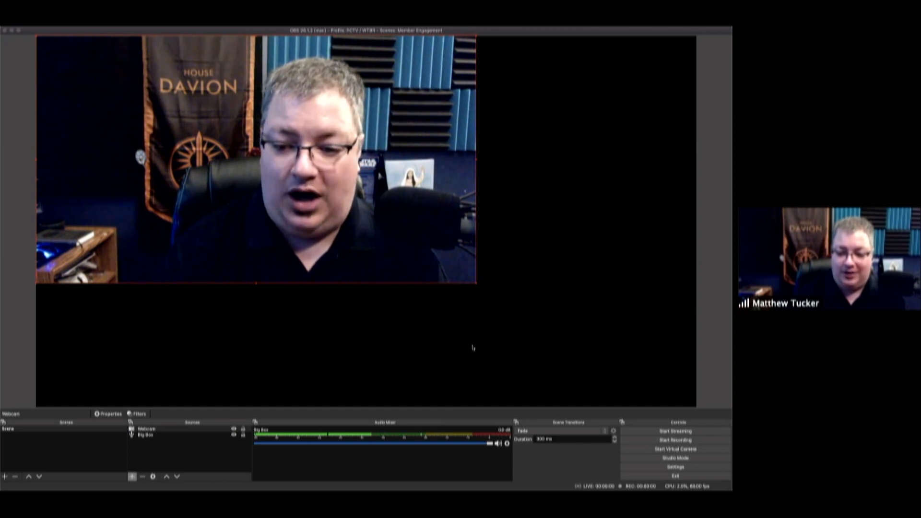
# - Move the Webcam feed toward the preview centre at a slightly smaller size, then reopen Add Source
pyautogui.click(446, 264)
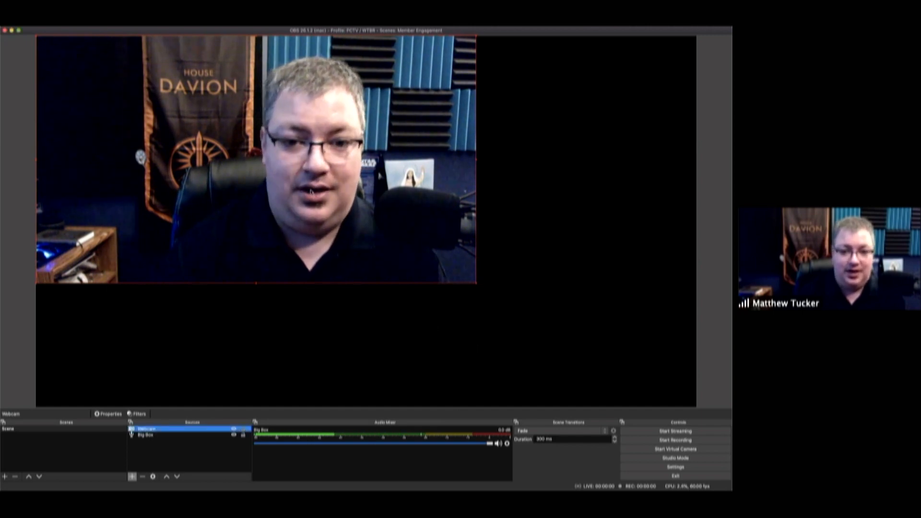
pyautogui.click(500, 290)
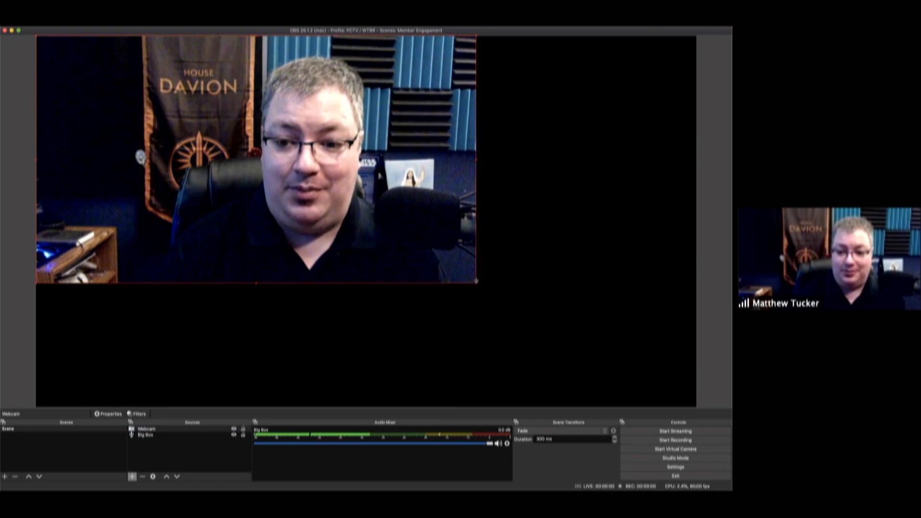
pyautogui.moveTo(476, 283)
pyautogui.mouseDown()
pyautogui.moveTo(534, 318)
pyautogui.moveTo(484, 280)
pyautogui.mouseUp()
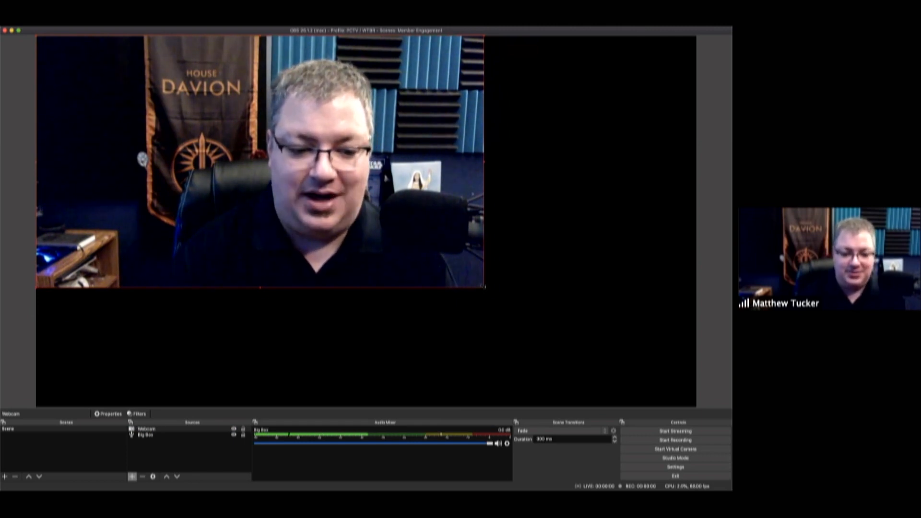
pyautogui.moveTo(385, 178); pyautogui.dragTo(448, 271)
pyautogui.moveTo(485, 312); pyautogui.dragTo(534, 281)
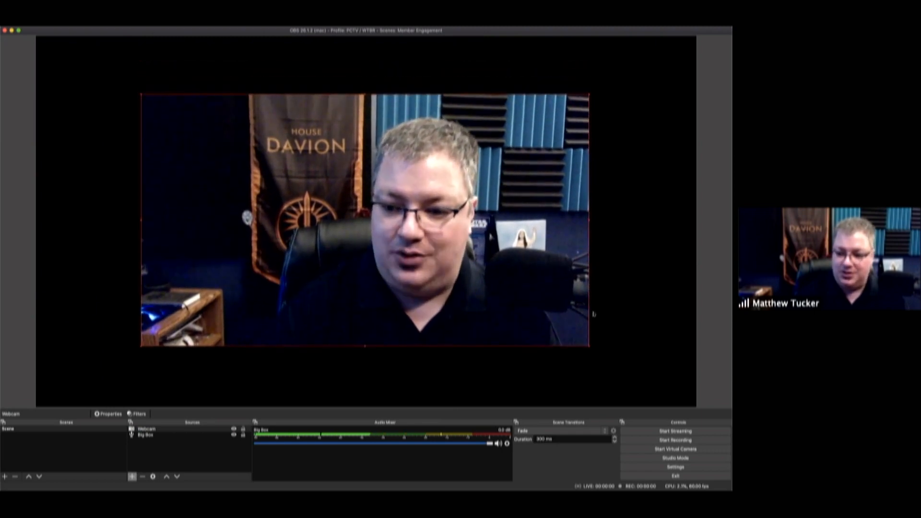
pyautogui.moveTo(590, 347); pyautogui.dragTo(515, 305)
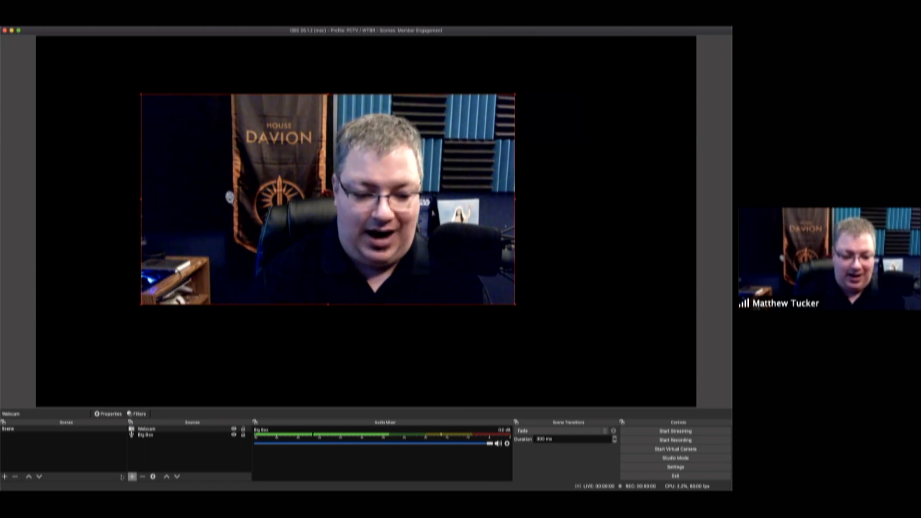
pyautogui.click(132, 477)
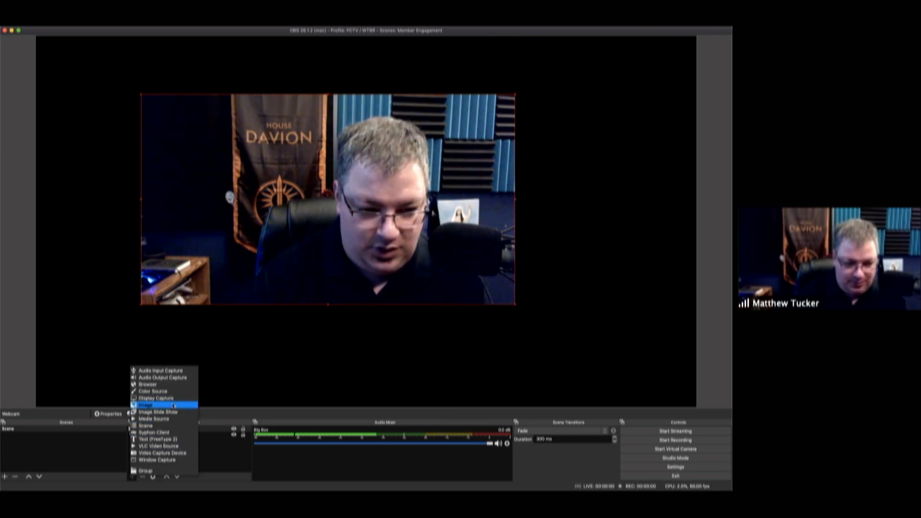
# - Create the Background image source loaded with Untitled design.png from Downloads
pyautogui.press('Escape')
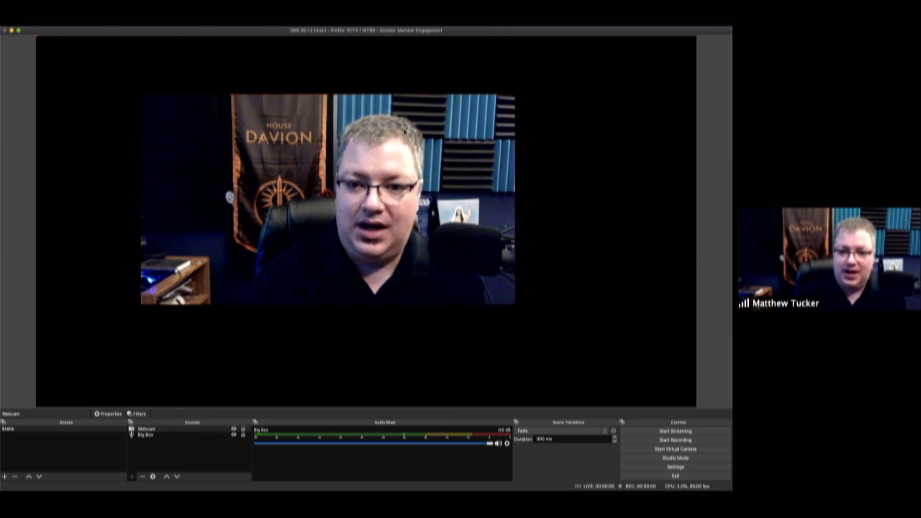
pyautogui.press('Return')
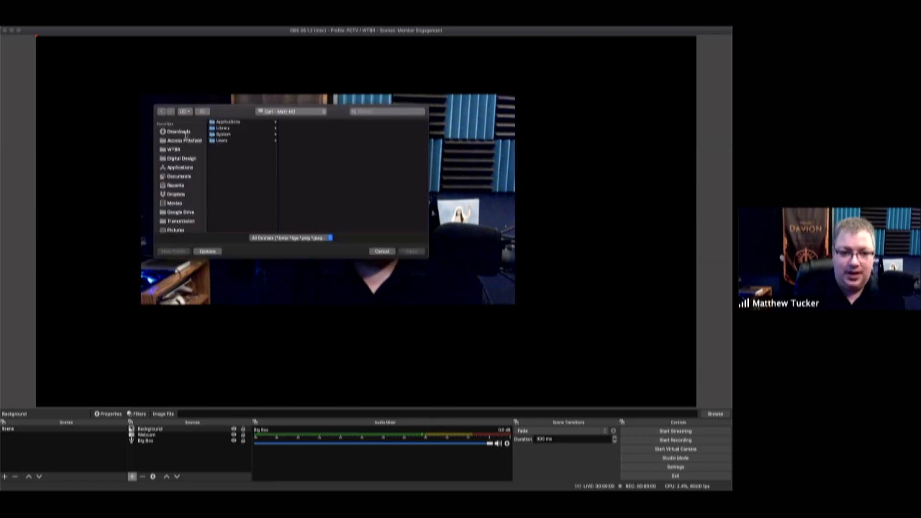
pyautogui.click(239, 147)
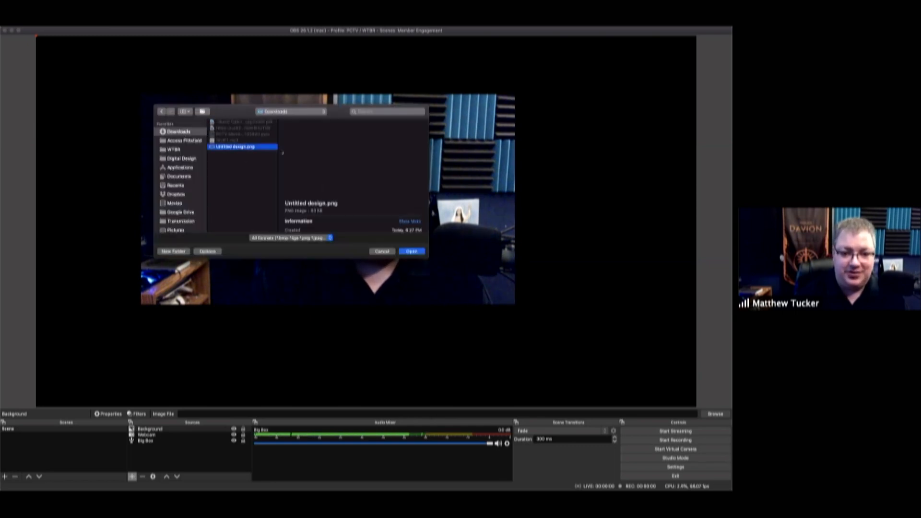
pyautogui.click(412, 251)
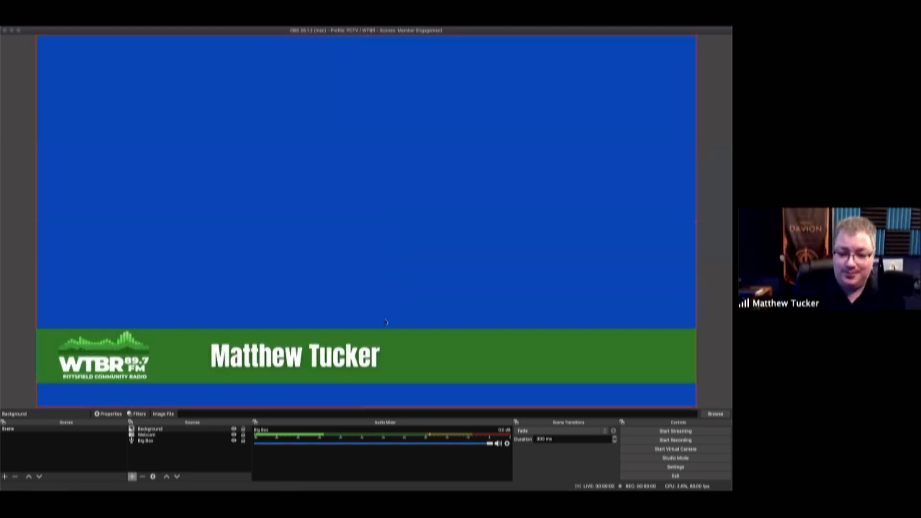
pyautogui.click(472, 348)
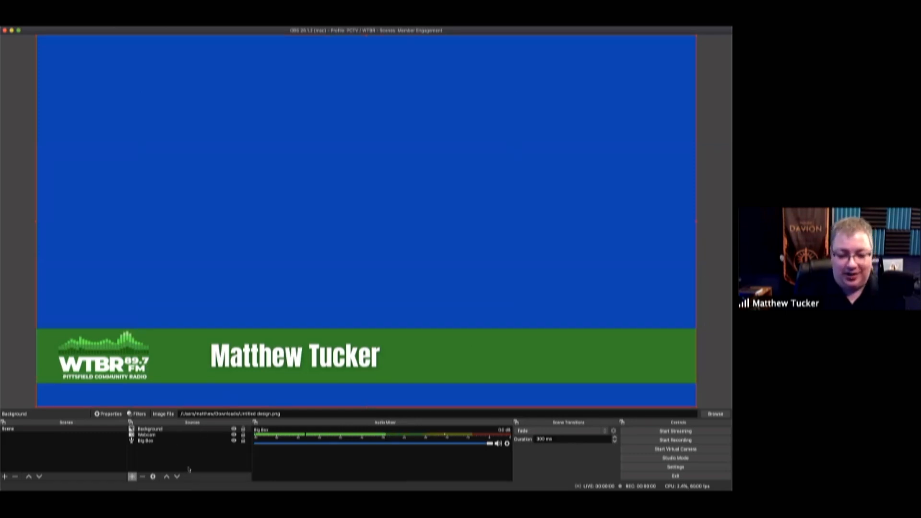
pyautogui.click(285, 268)
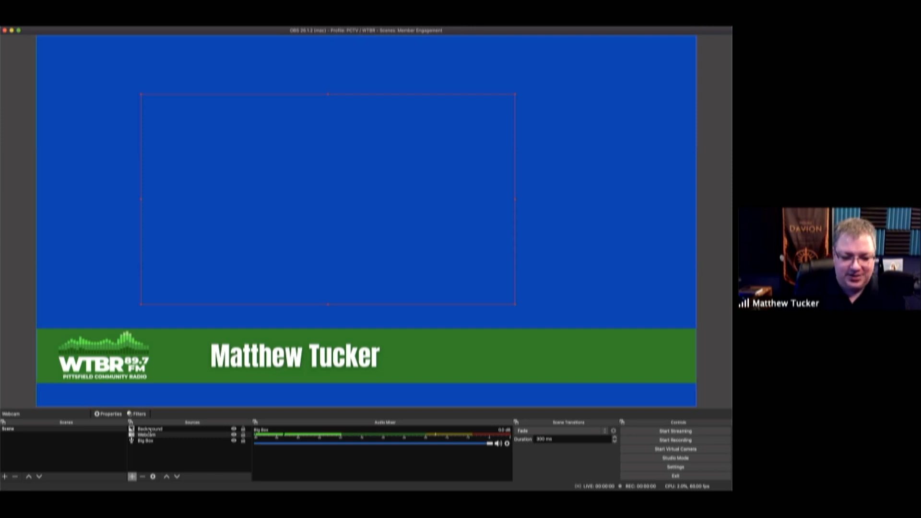
# - Move Webcam above Background in the source order and enlarge its feed toward the top-left
pyautogui.click(144, 429)
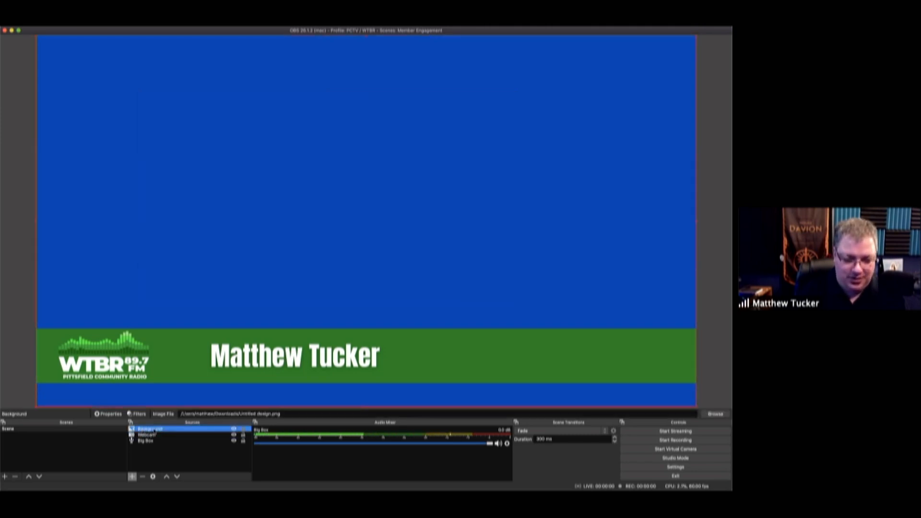
pyautogui.click(154, 435)
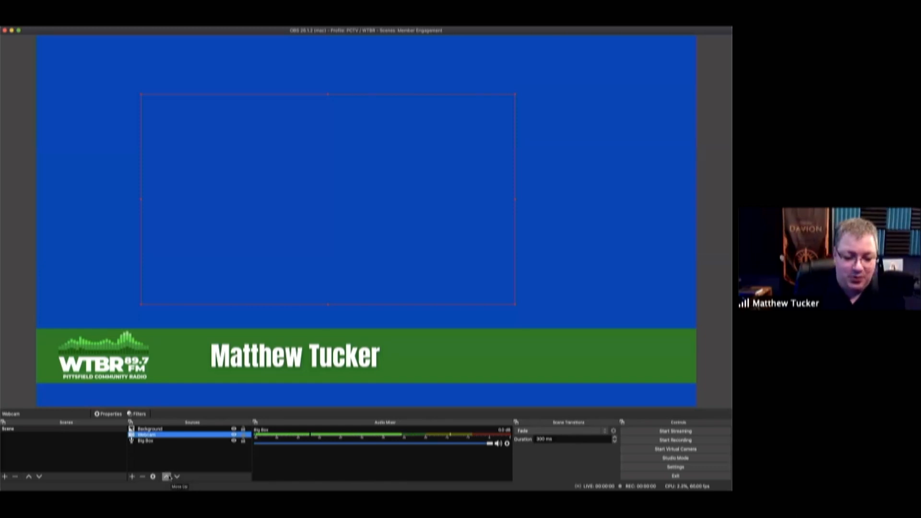
pyautogui.click(167, 476)
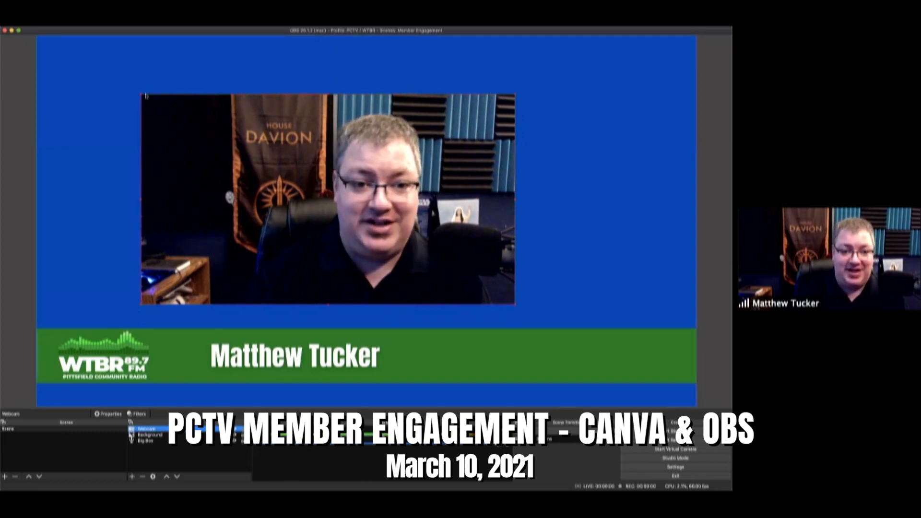
pyautogui.moveTo(144, 95); pyautogui.dragTo(230, 105)
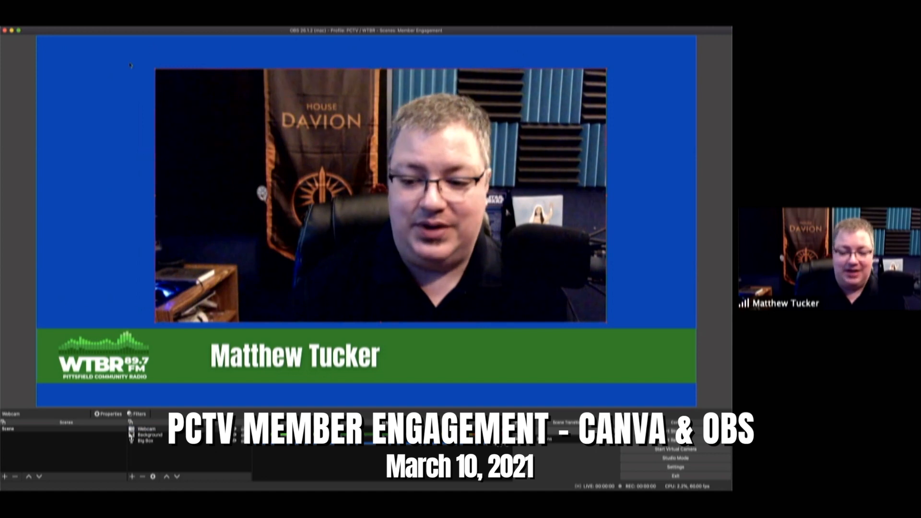
# - Enlarge the webcam and confirm its Properties resolution stays at 1280x720
pyautogui.moveTo(124, 53); pyautogui.dragTo(100, 38)
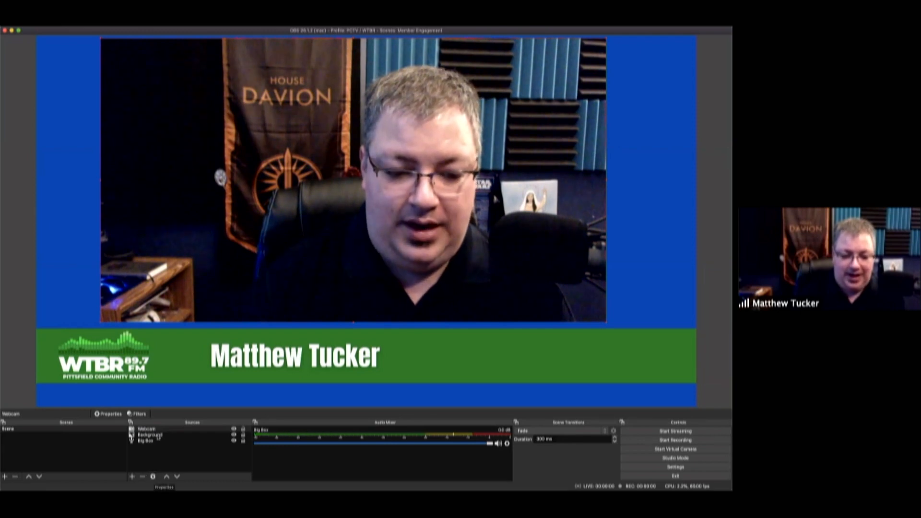
pyautogui.click(165, 476)
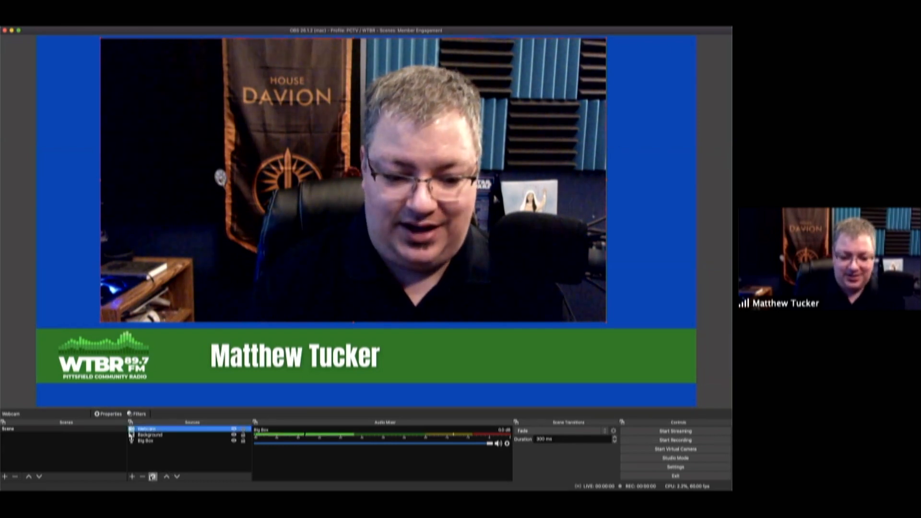
pyautogui.click(153, 477)
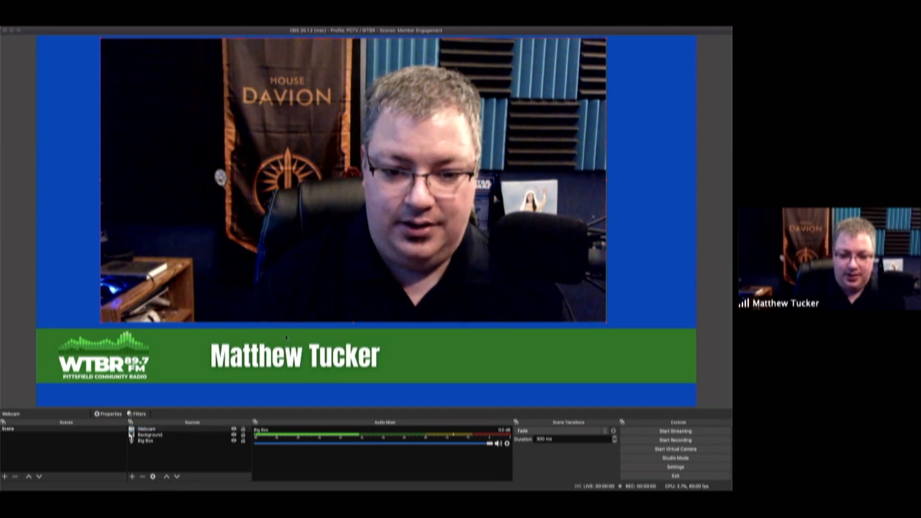
pyautogui.click(318, 308)
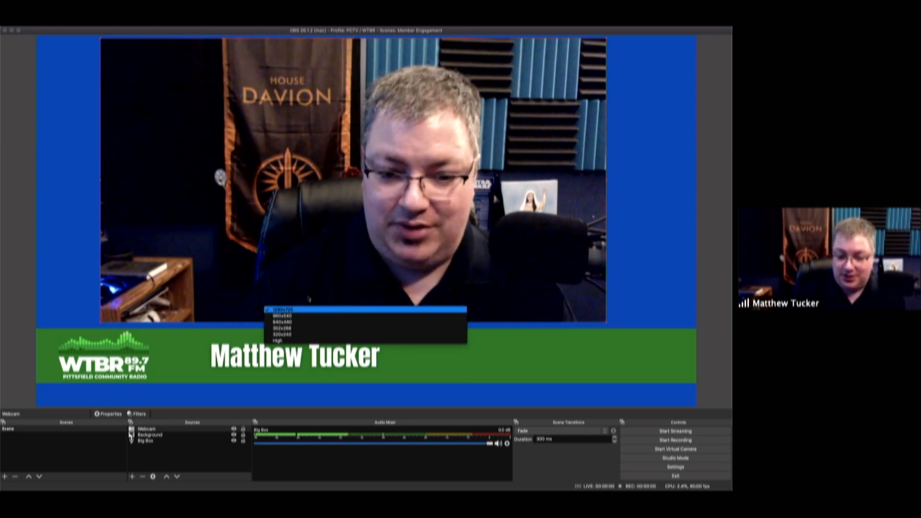
pyautogui.click(446, 350)
pyautogui.click(446, 351)
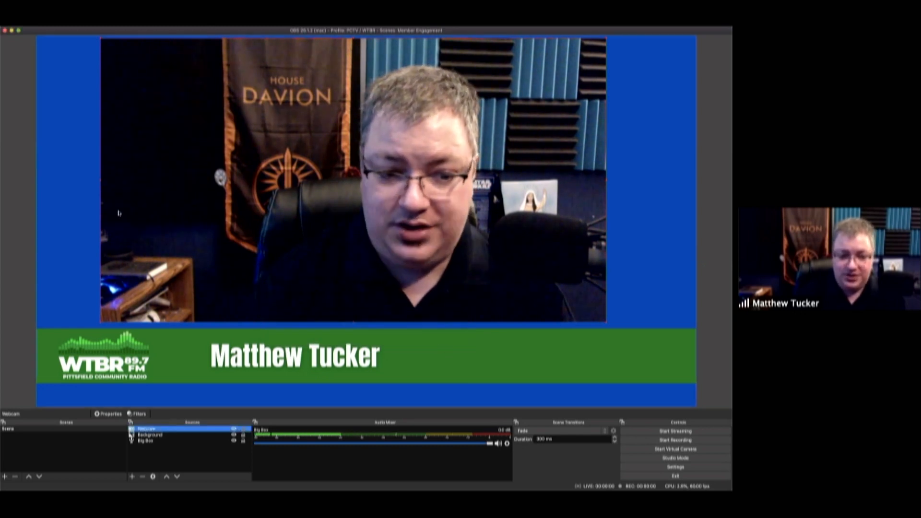
# - Shrink the webcam and move it right, above the WTBR lower third
pyautogui.moveTo(100, 182); pyautogui.dragTo(151, 179)
pyautogui.moveTo(256, 140); pyautogui.dragTo(246, 165)
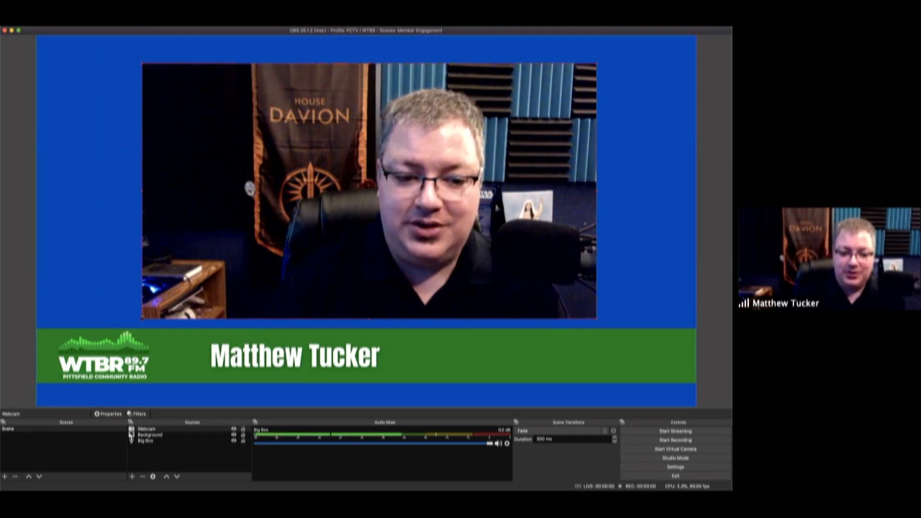
pyautogui.moveTo(142, 319); pyautogui.dragTo(232, 269)
pyautogui.moveTo(387, 180); pyautogui.dragTo(478, 213)
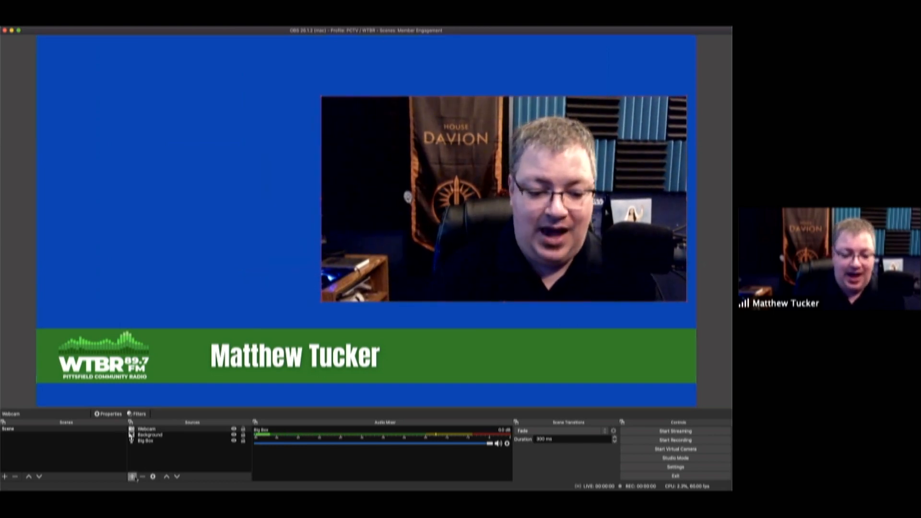
# - Add a Window Capture source capturing the Zoom app window
pyautogui.click(132, 477)
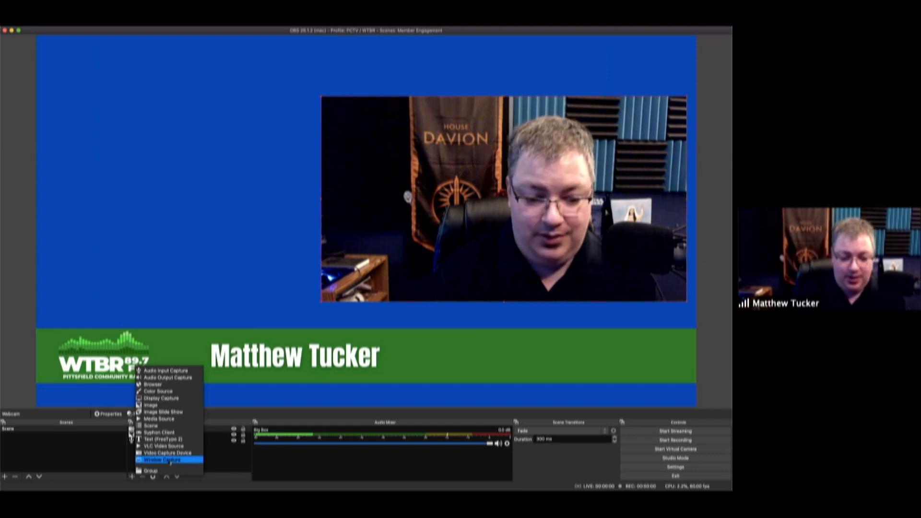
pyautogui.click(323, 150)
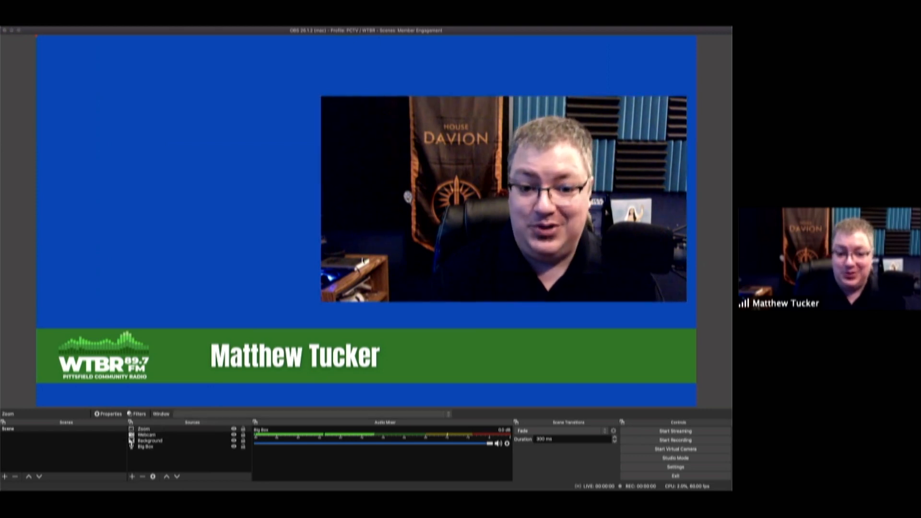
pyautogui.click(312, 414)
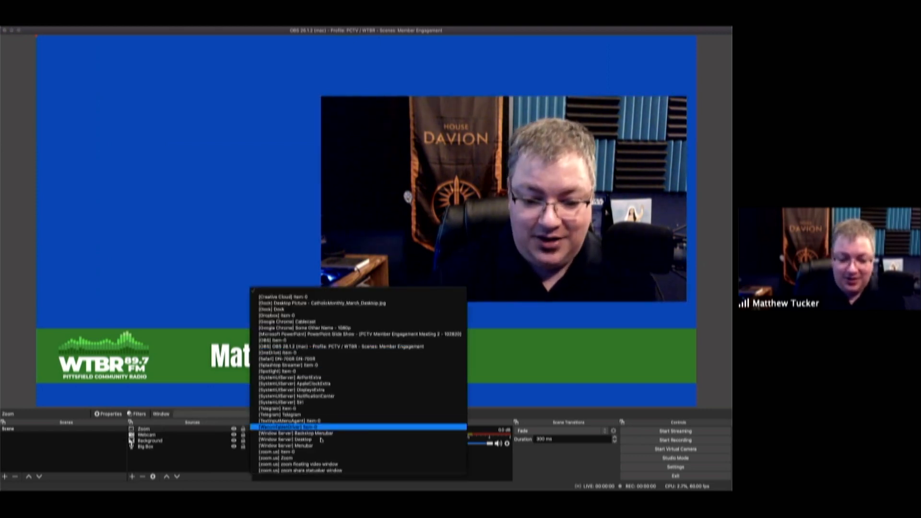
pyautogui.click(288, 458)
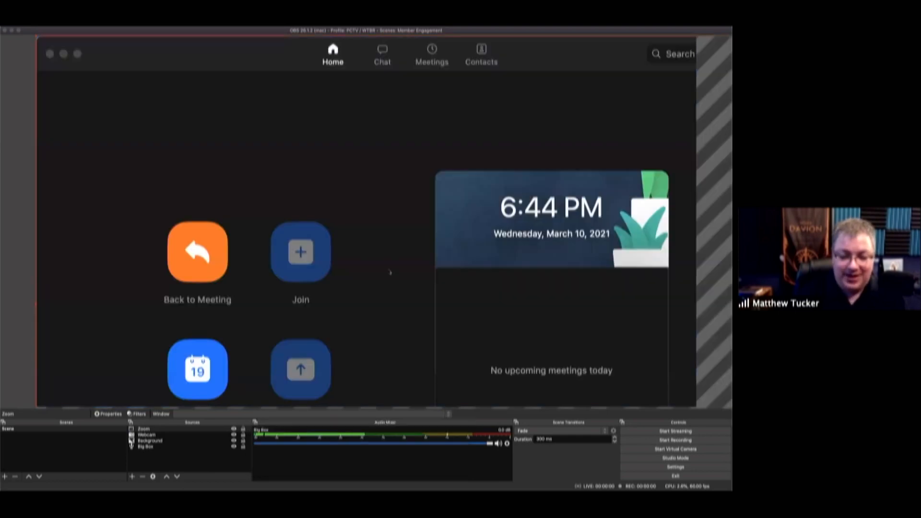
pyautogui.click(341, 290)
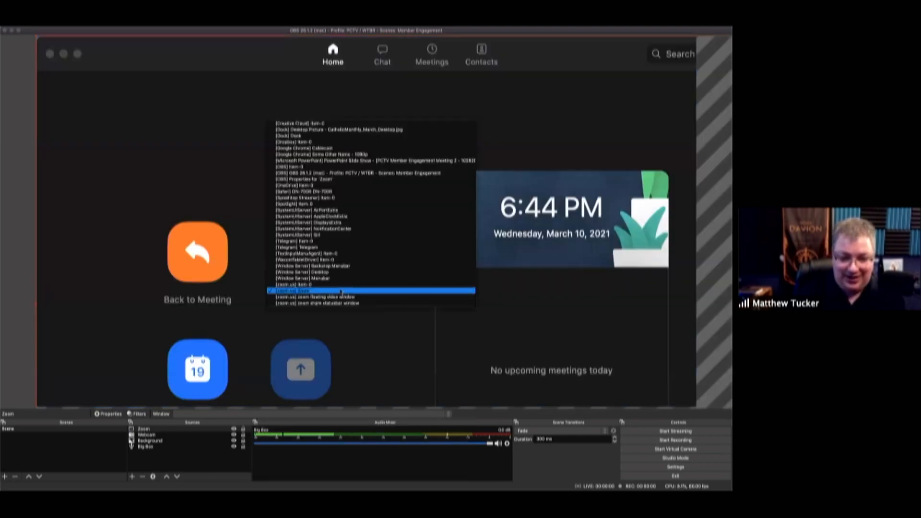
pyautogui.click(338, 338)
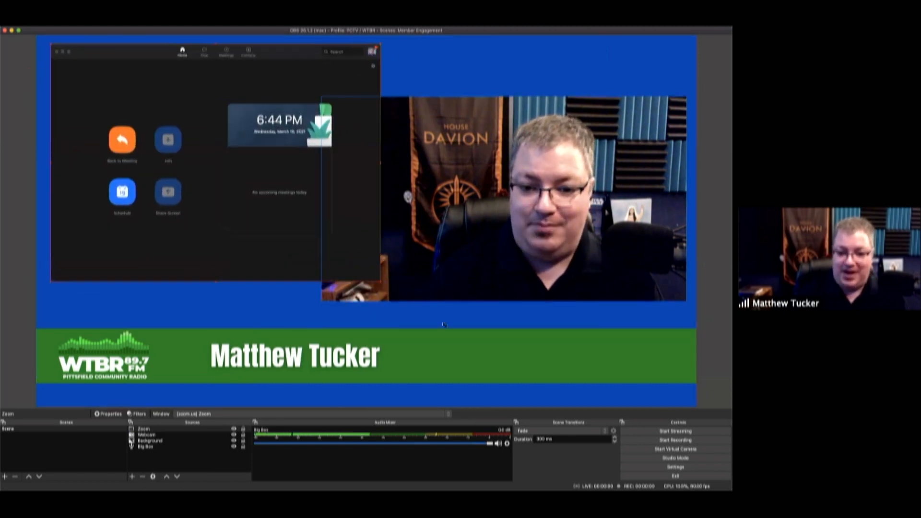
# - Move Webcam above Zoom and shrink it into the lower-right of the preview
pyautogui.click(483, 301)
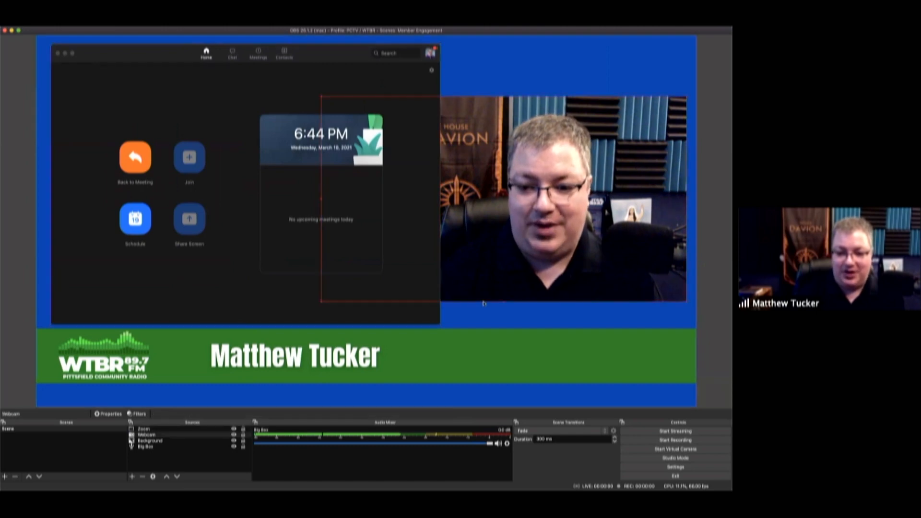
pyautogui.click(186, 434)
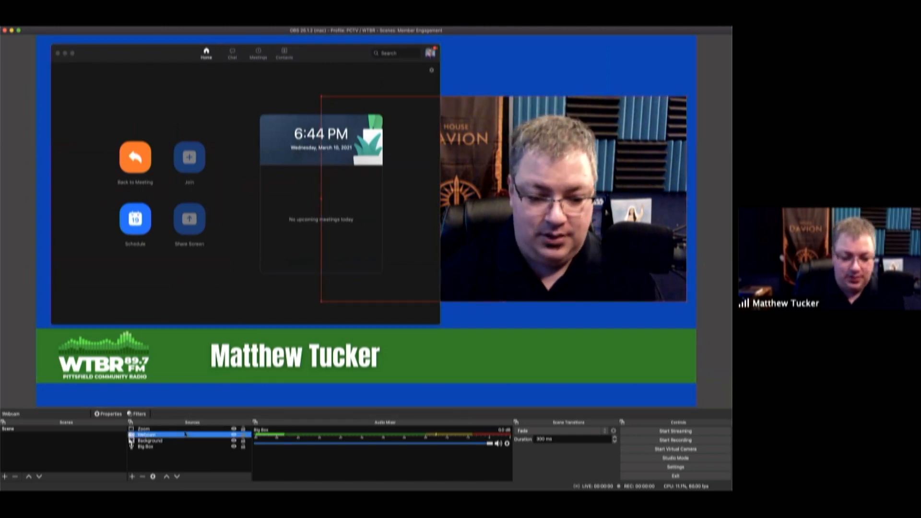
pyautogui.click(166, 476)
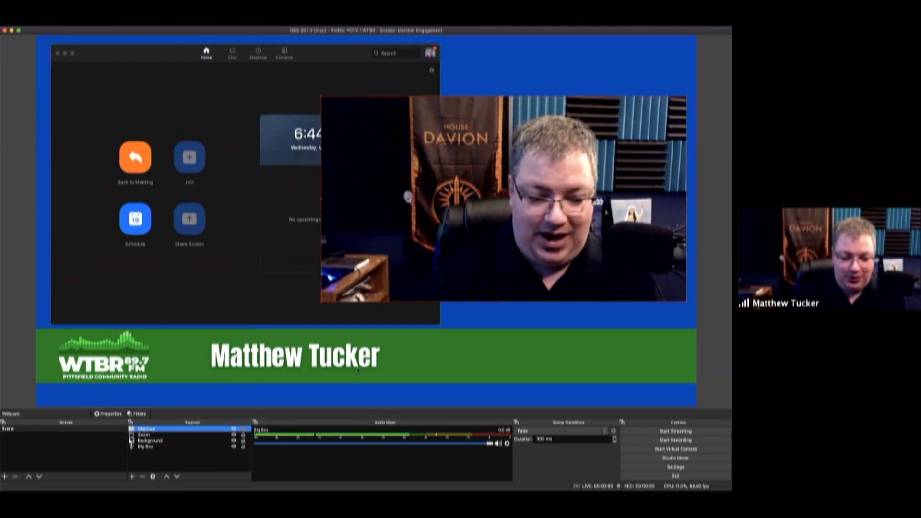
pyautogui.moveTo(320, 96); pyautogui.dragTo(489, 221)
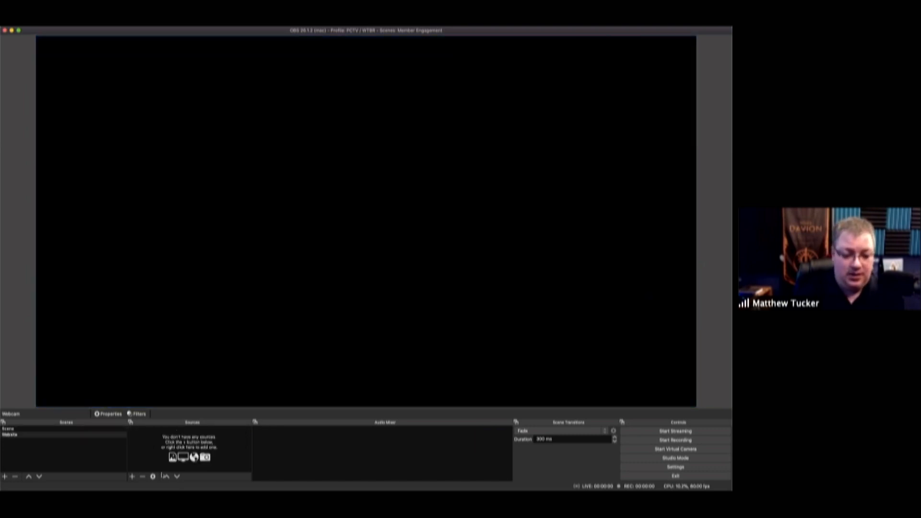
pyautogui.click(132, 476)
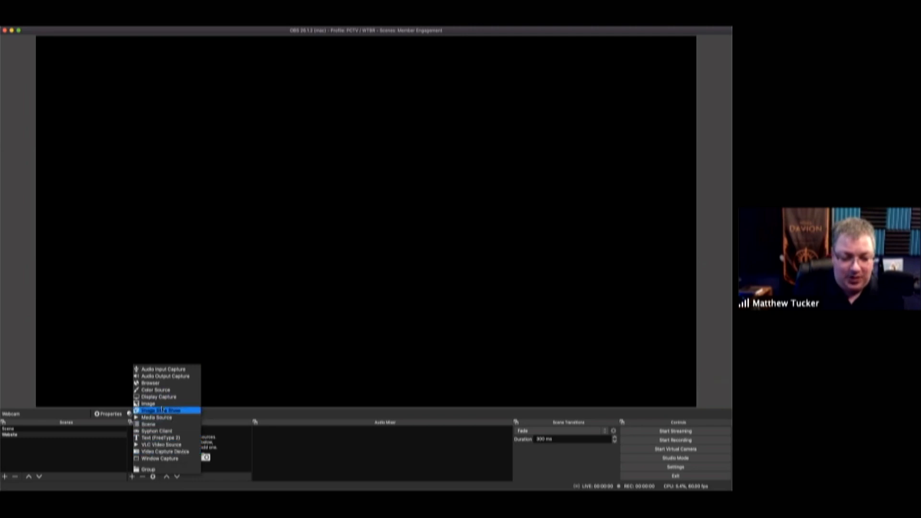
pyautogui.click(163, 384)
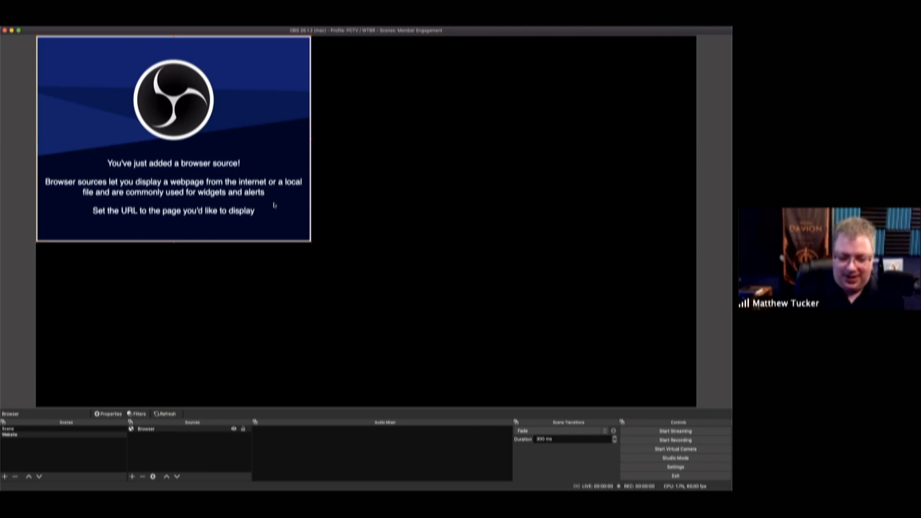
pyautogui.click(142, 476)
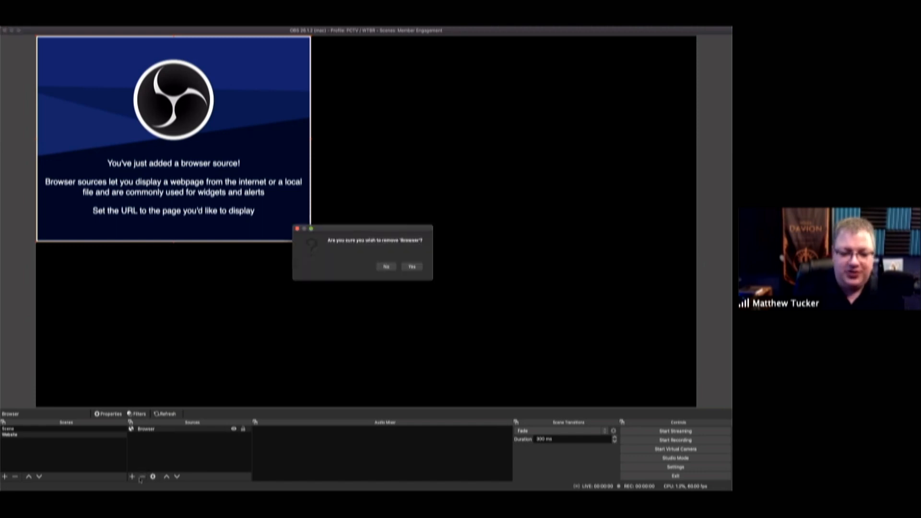
pyautogui.click(412, 267)
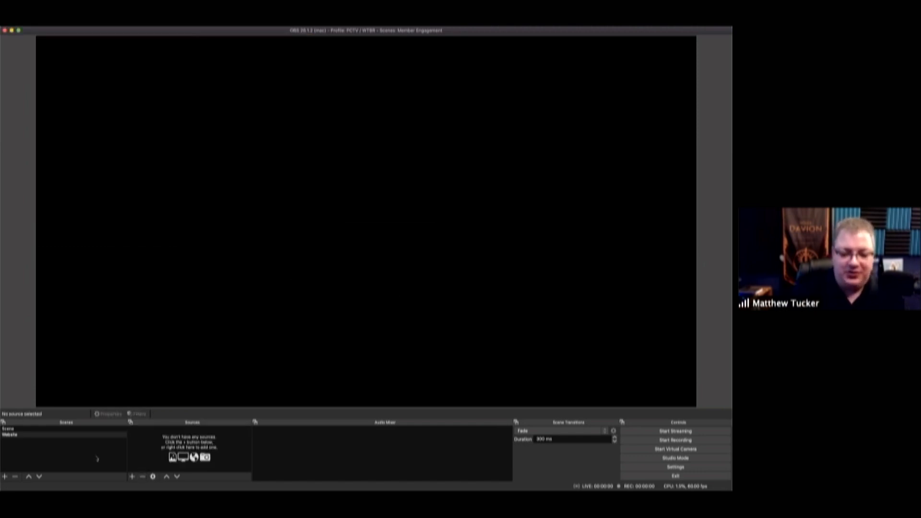
# - Add a Browser window capture showing the [Safari] DN-700R recorder control page
pyautogui.click(132, 476)
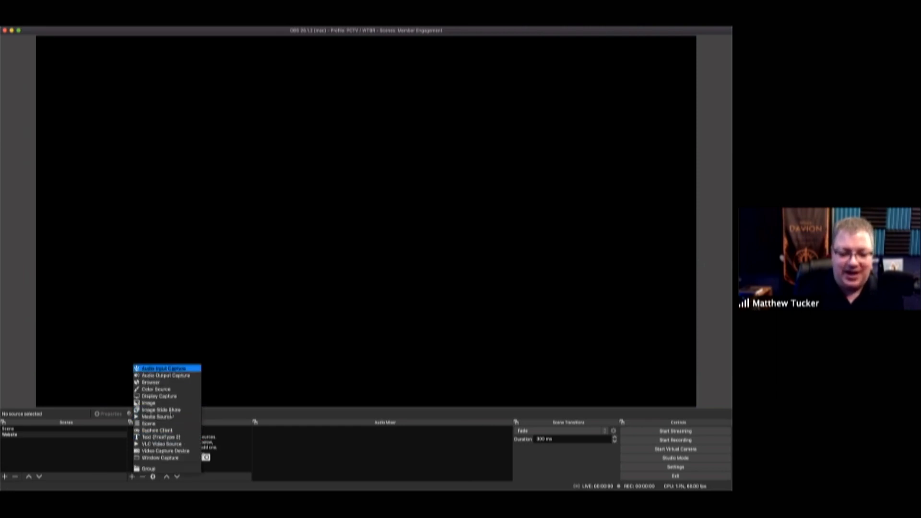
pyautogui.click(170, 458)
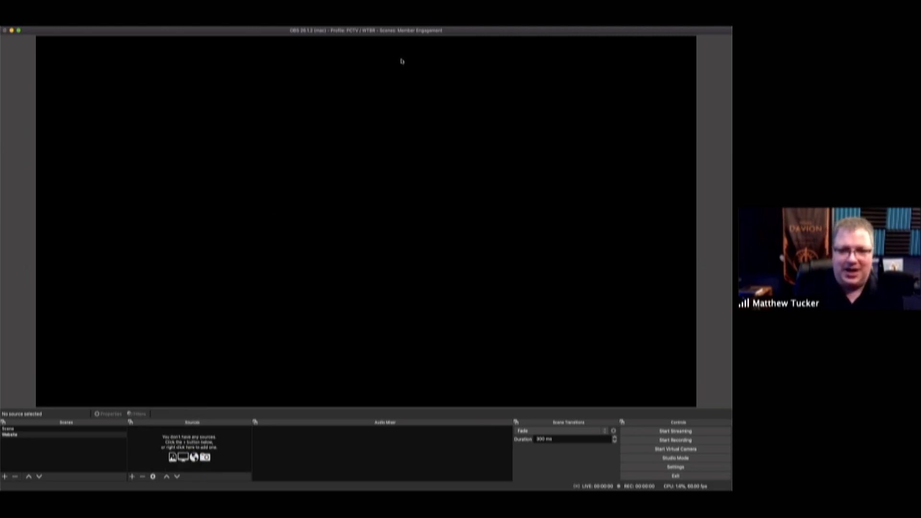
pyautogui.click(418, 92)
pyautogui.click(290, 293)
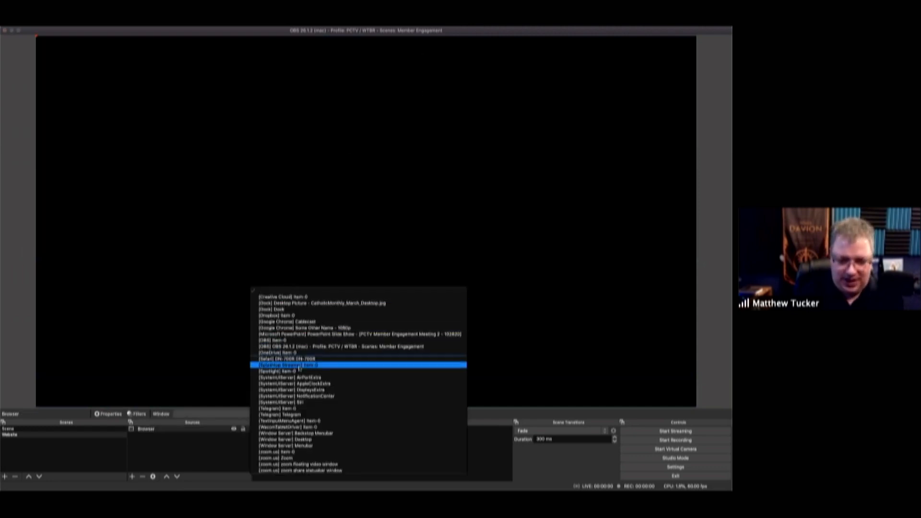
pyautogui.click(296, 359)
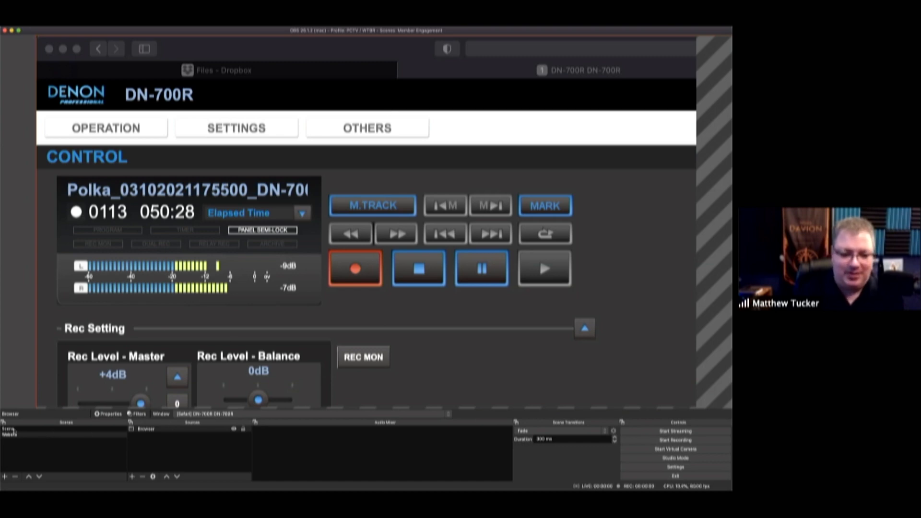
# - Glance at the main Zoom and webcam scene, then reselect the Website scene
pyautogui.click(133, 476)
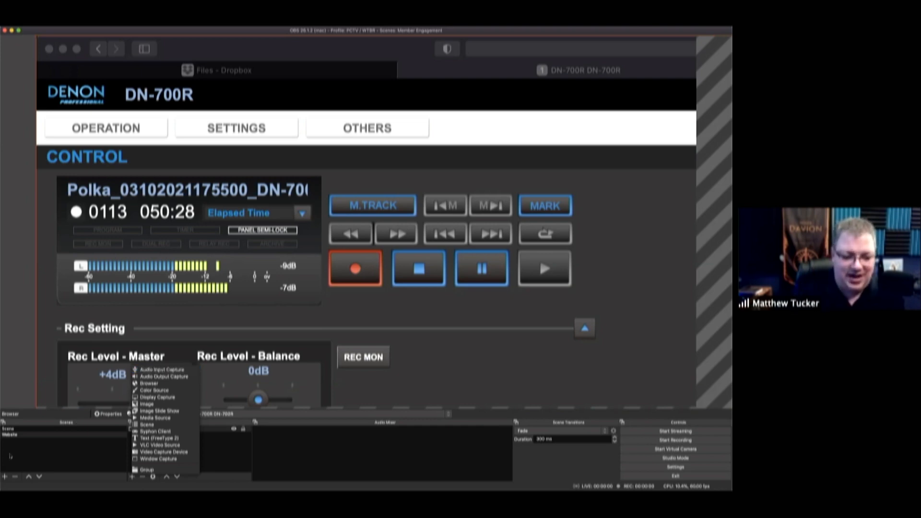
pyautogui.click(9, 455)
pyautogui.click(10, 430)
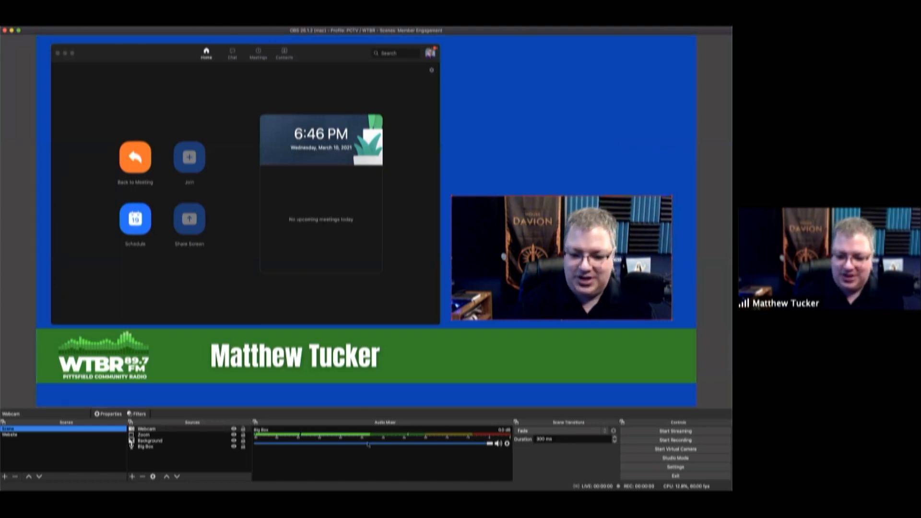
pyautogui.click(12, 434)
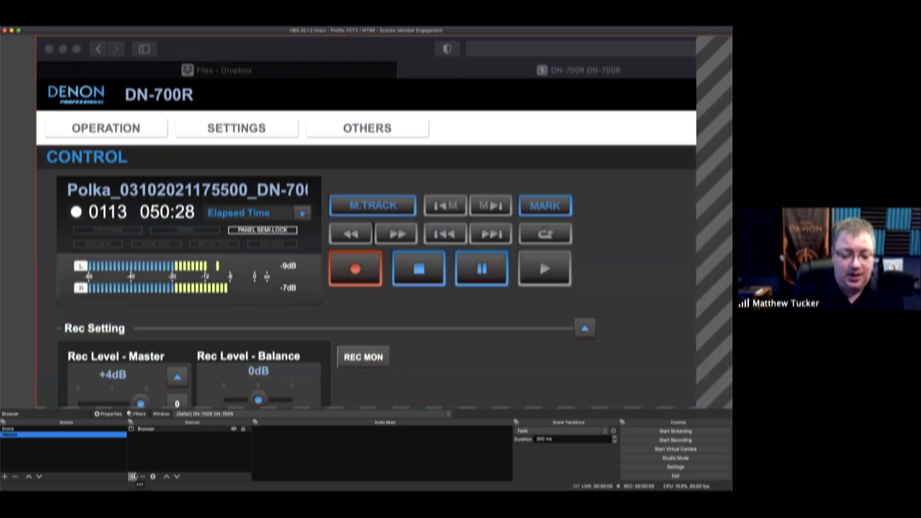
# - Add the existing Big Box Audio Input Capture to Website, then return to the main scene
pyautogui.click(133, 476)
pyautogui.click(159, 368)
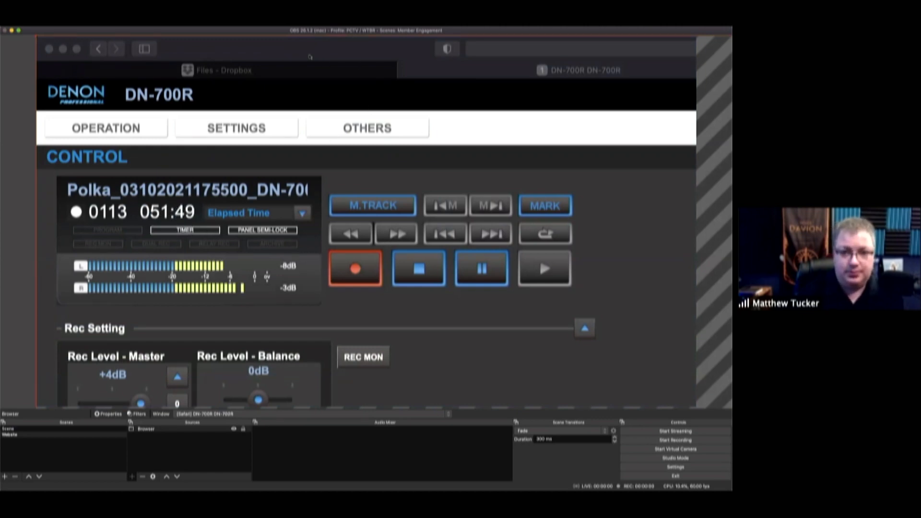
pyautogui.click(408, 129)
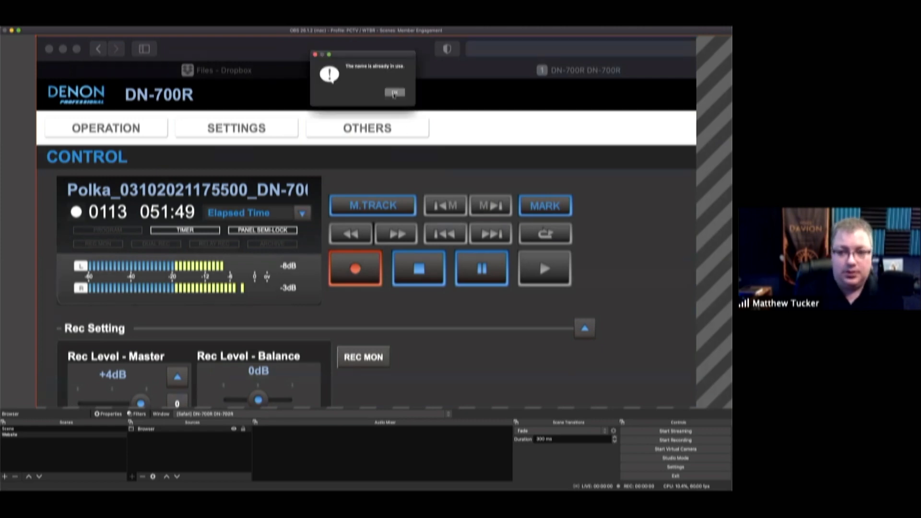
pyautogui.click(392, 98)
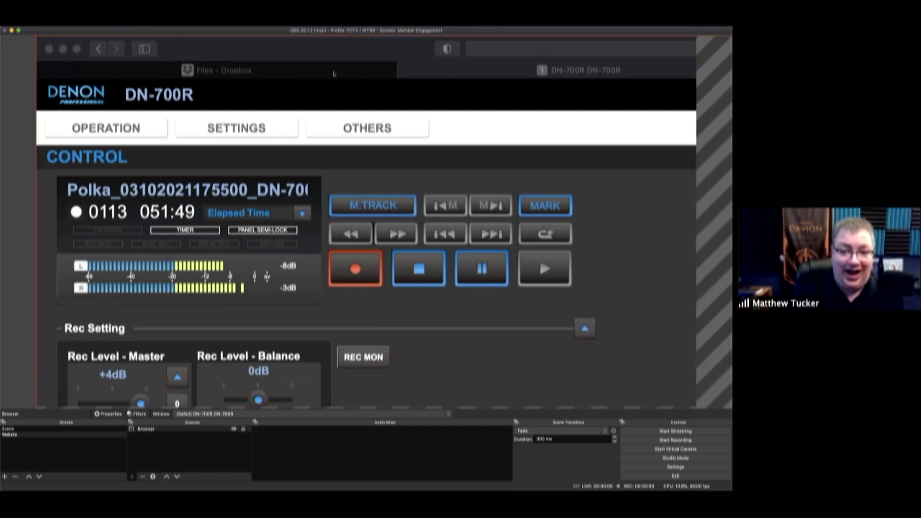
pyautogui.click(142, 432)
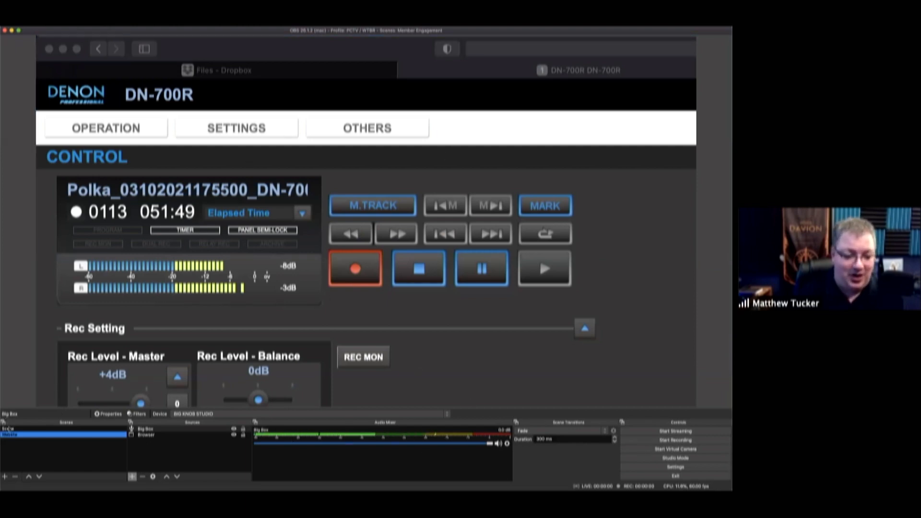
pyautogui.click(48, 429)
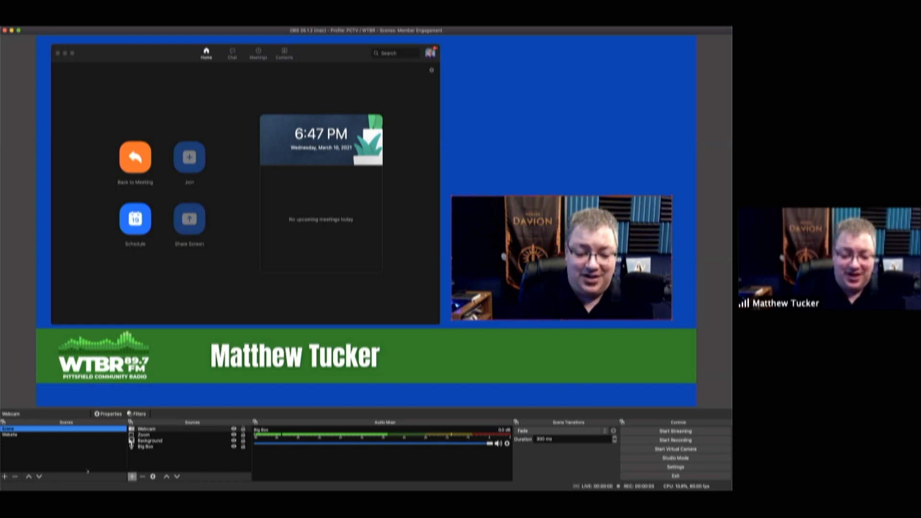
# - Return to the Website scene showing the enlarged DN-700R control page
pyautogui.click(131, 476)
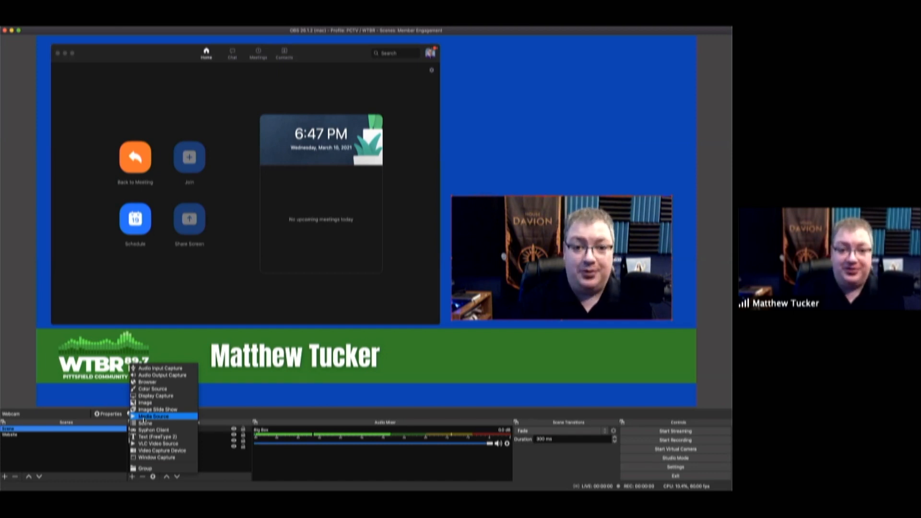
pyautogui.press('Escape')
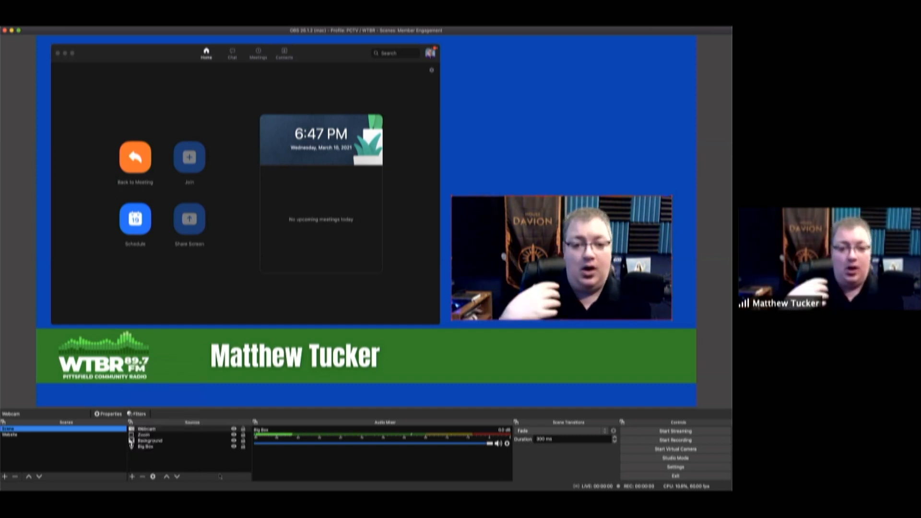
pyautogui.click(10, 434)
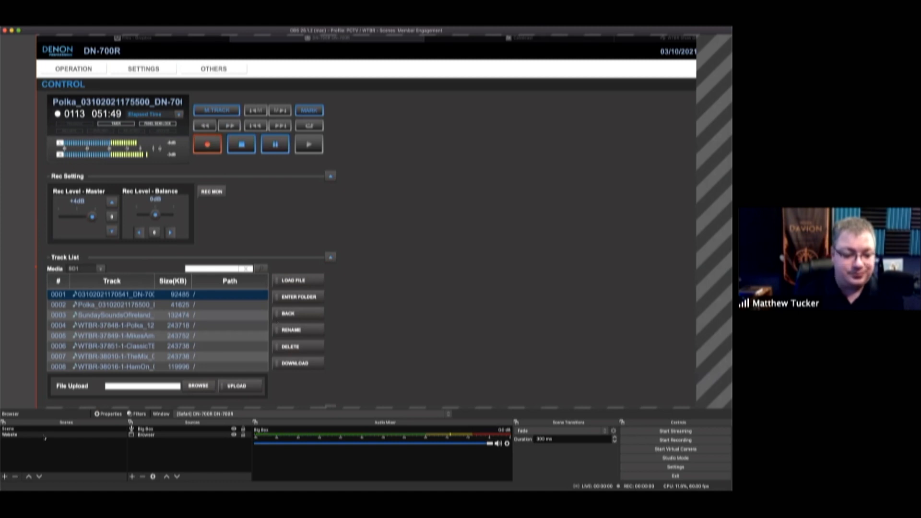
# - Show the main scene with the Zoom window, webcam feed and WTBR lower third
pyautogui.click(29, 429)
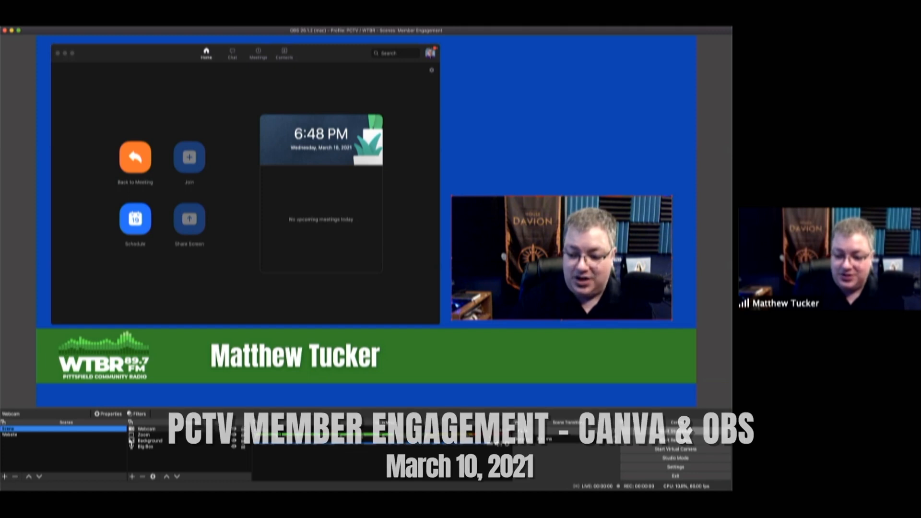
# - Bring up the Stream settings page, currently Twitch with the Auto (Recommended) server
pyautogui.click(653, 468)
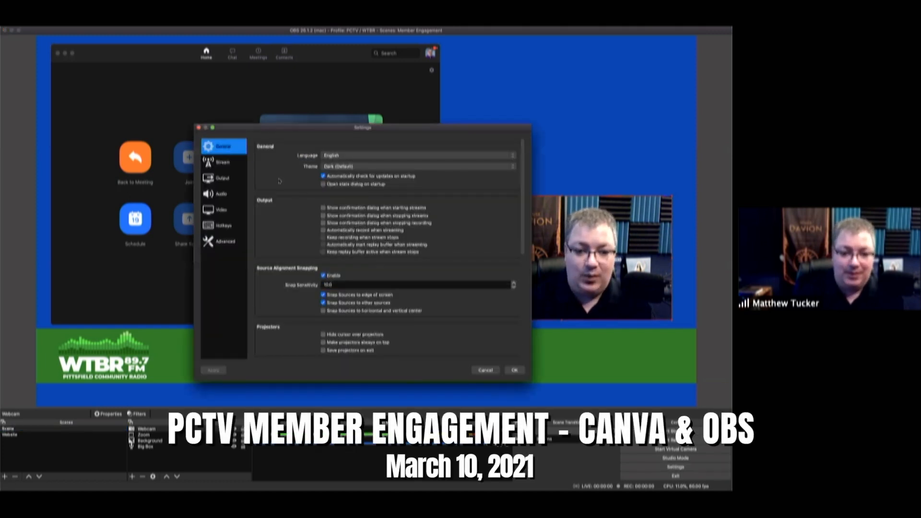
pyautogui.click(484, 373)
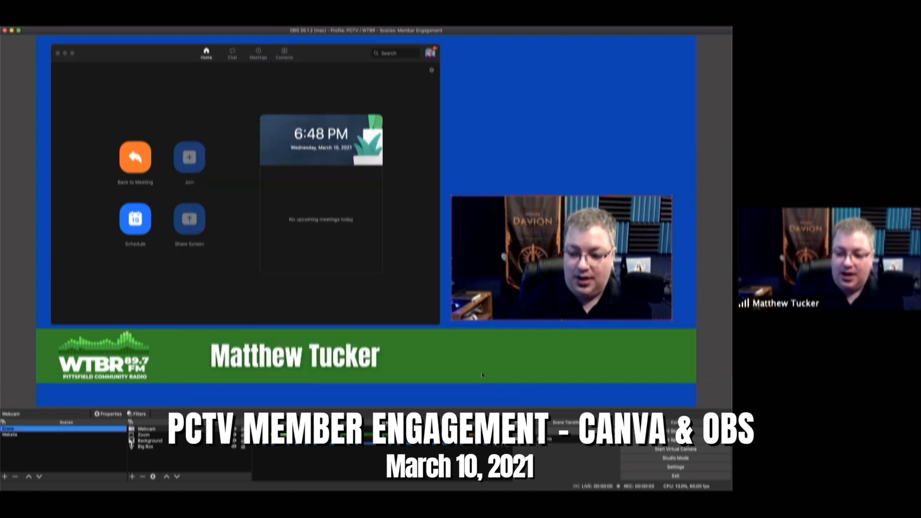
pyautogui.click(681, 468)
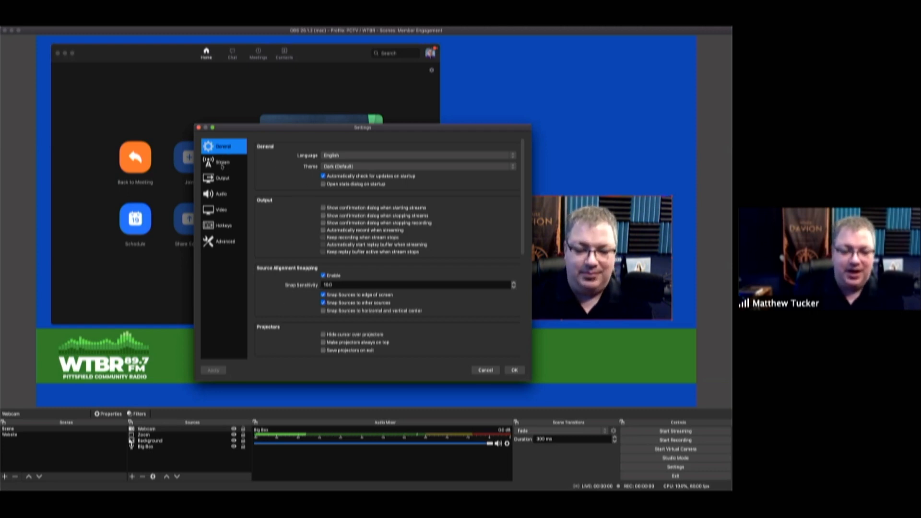
pyautogui.click(221, 165)
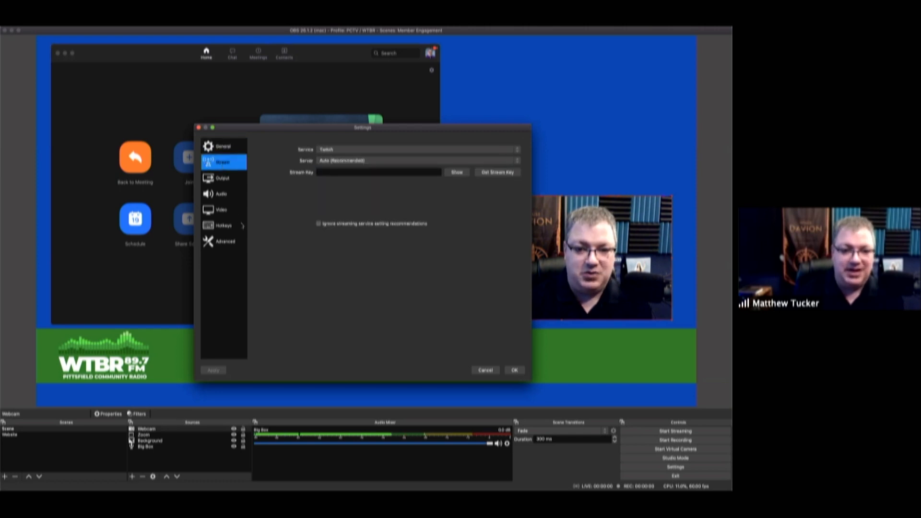
# - Browse all streaming services and pick YouTube - RTMP with the Primary ingest server
pyautogui.click(350, 149)
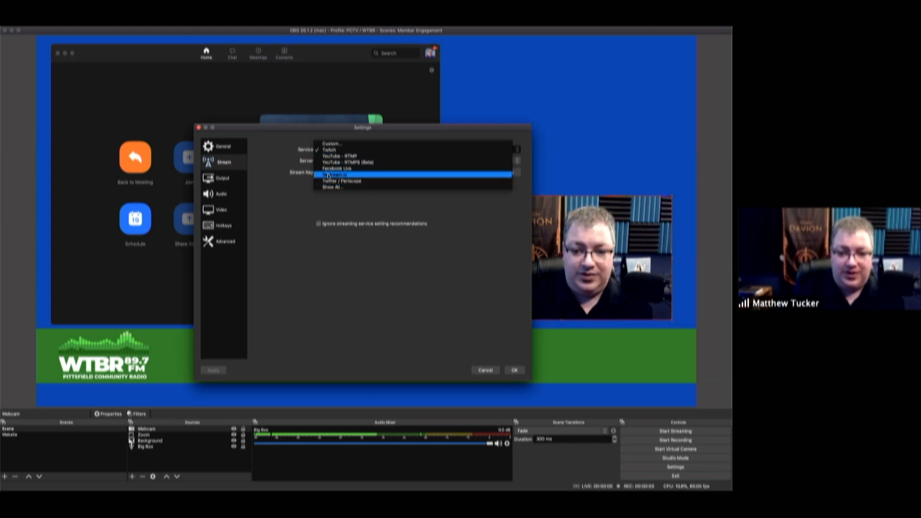
pyautogui.click(333, 187)
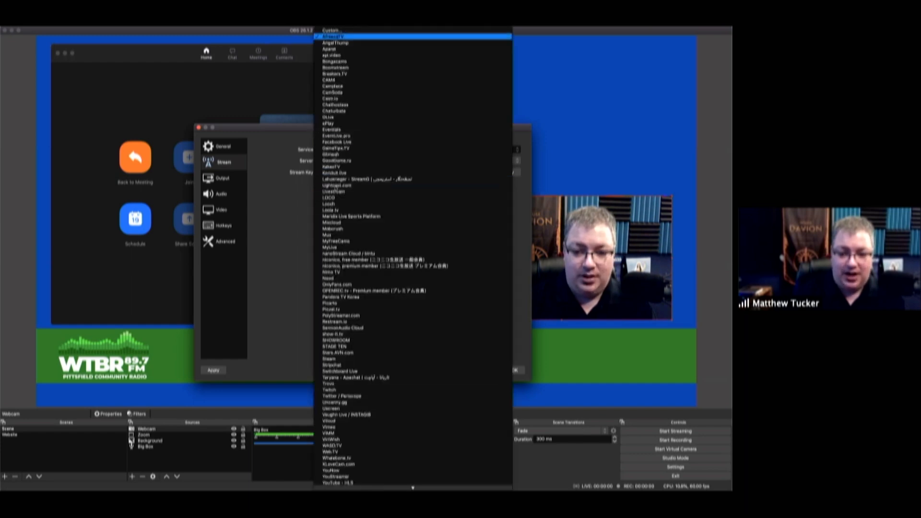
pyautogui.scroll(-1, 406, 128)
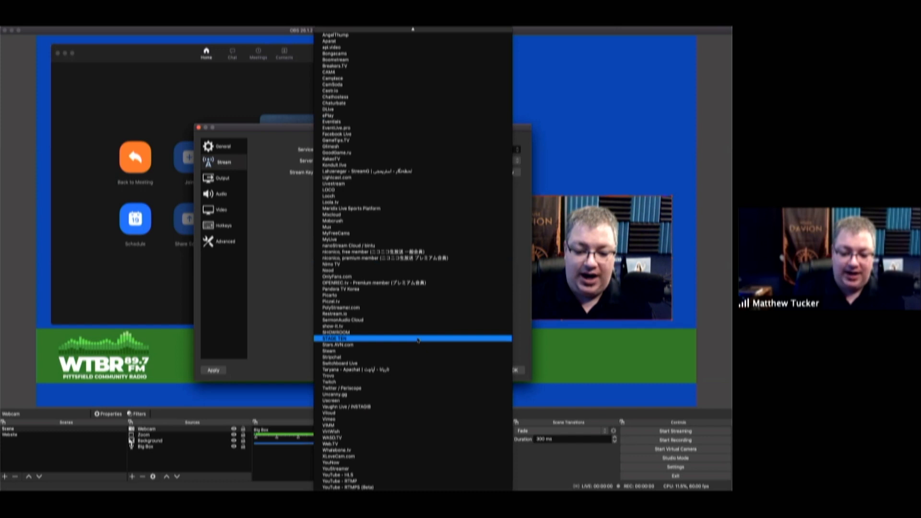
pyautogui.scroll(1, 414, 366)
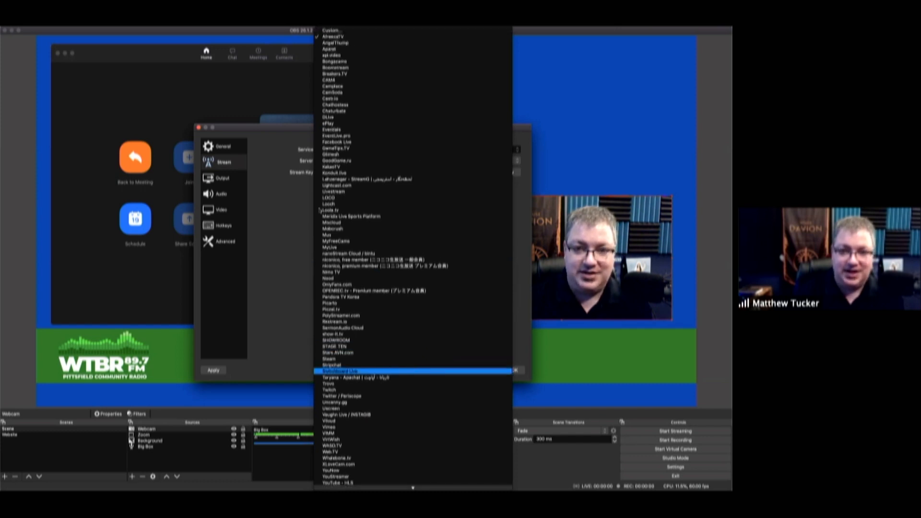
pyautogui.click(277, 212)
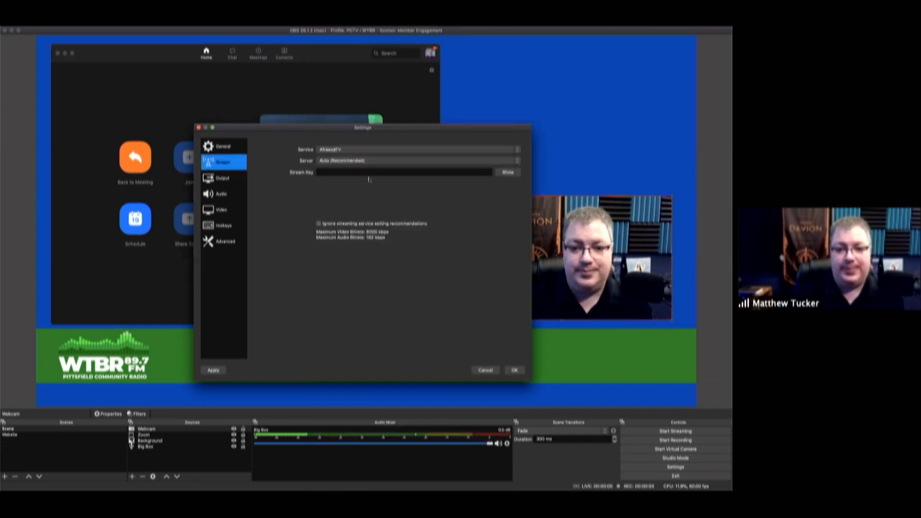
pyautogui.click(338, 150)
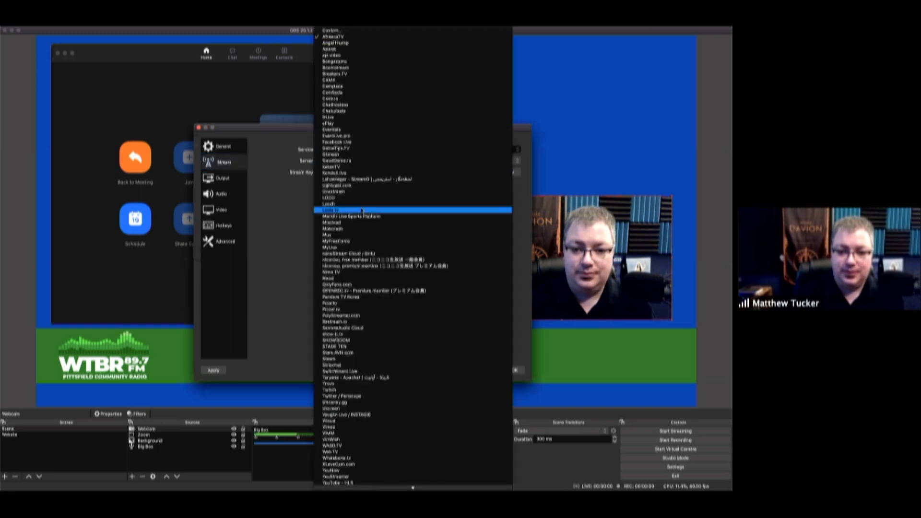
pyautogui.scroll(-1, 370, 253)
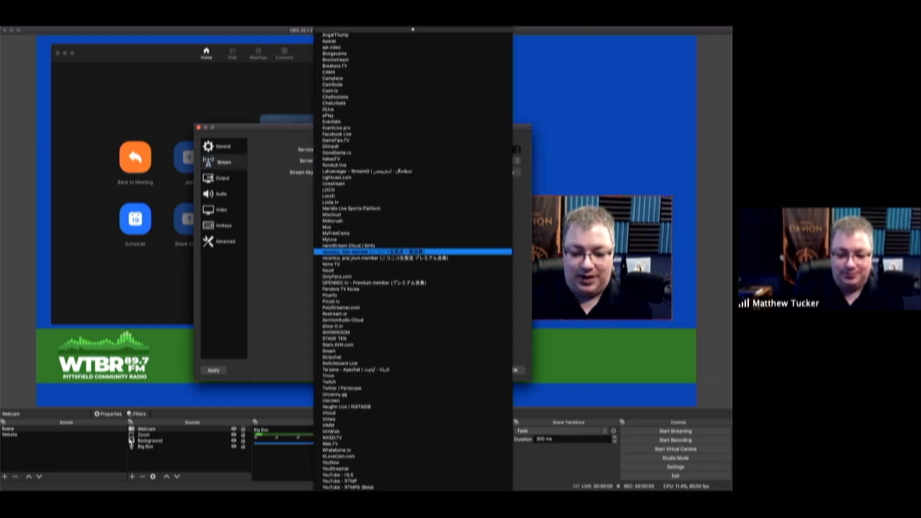
pyautogui.click(369, 481)
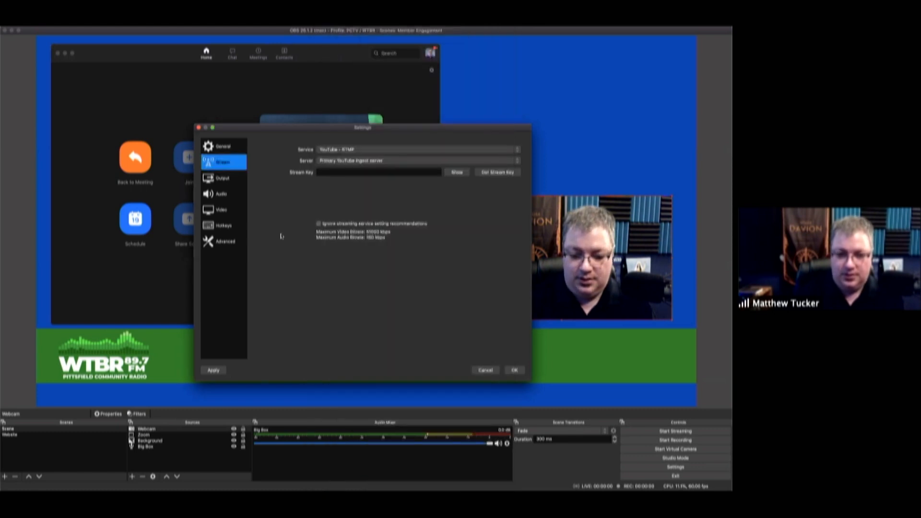
# - Keep the Primary YouTube ingest server, leave the stream key blank, and reopen the service list
pyautogui.click(328, 163)
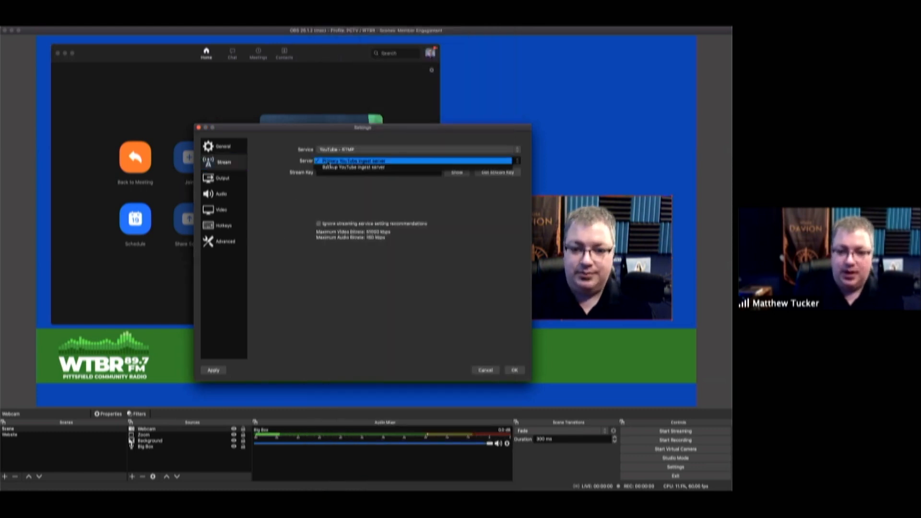
pyautogui.click(336, 160)
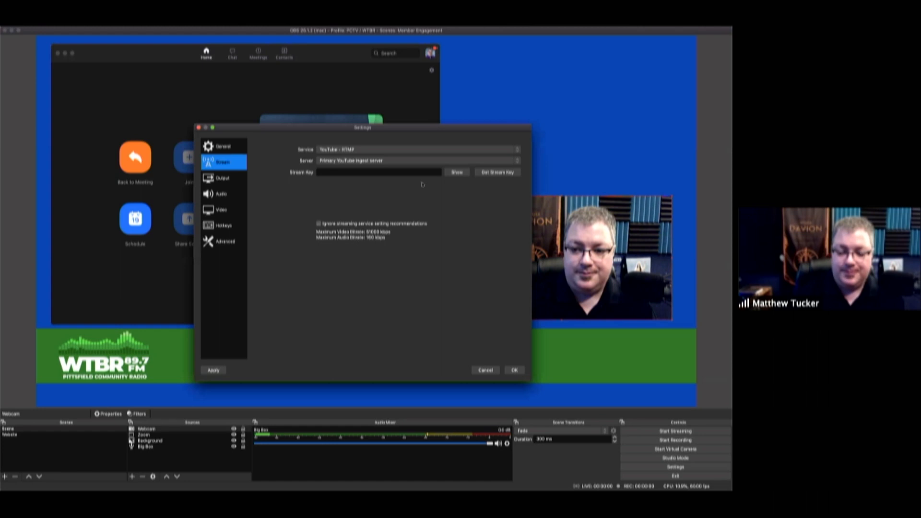
pyautogui.click(350, 171)
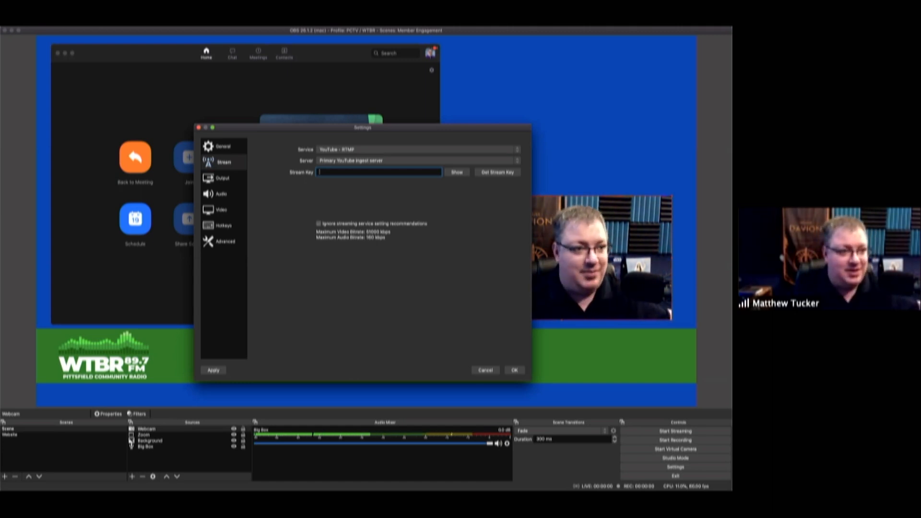
pyautogui.press('Escape')
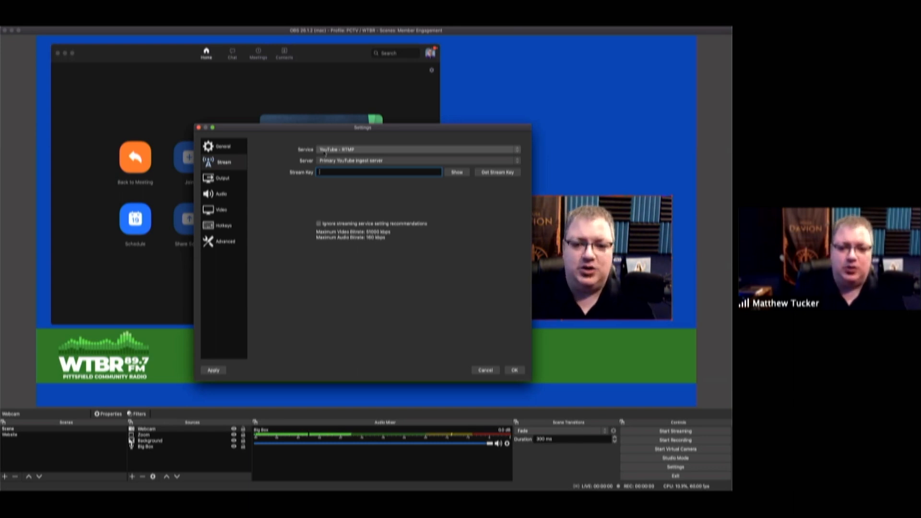
pyautogui.click(326, 151)
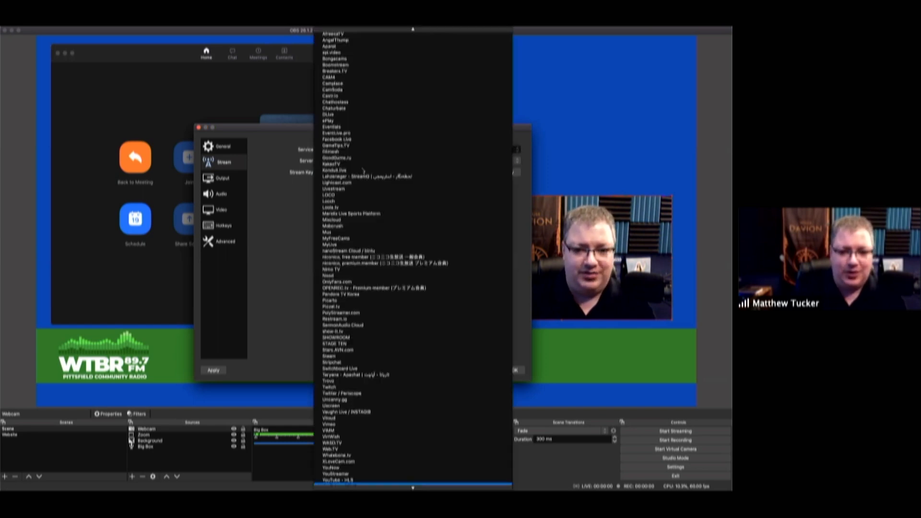
# - Choose Facebook Live and accept the output change to 1280x720 at 30 FPS
pyautogui.click(353, 139)
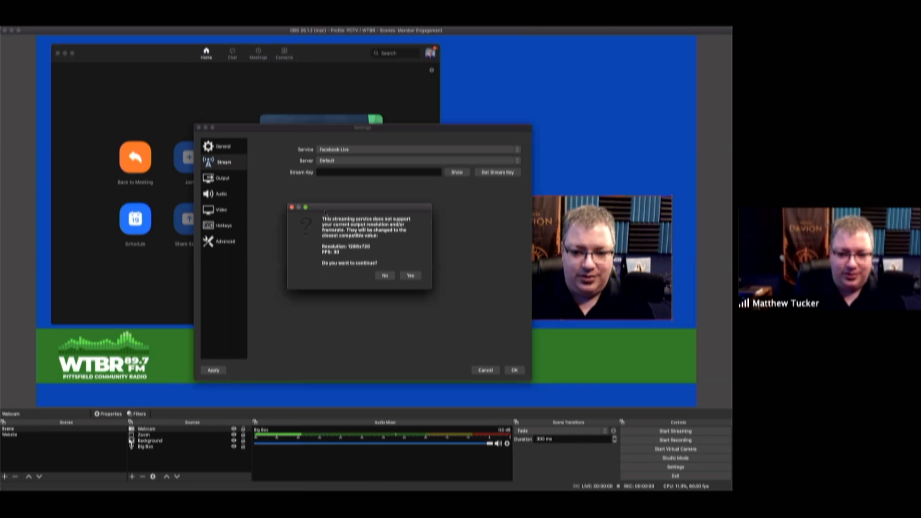
pyautogui.click(409, 275)
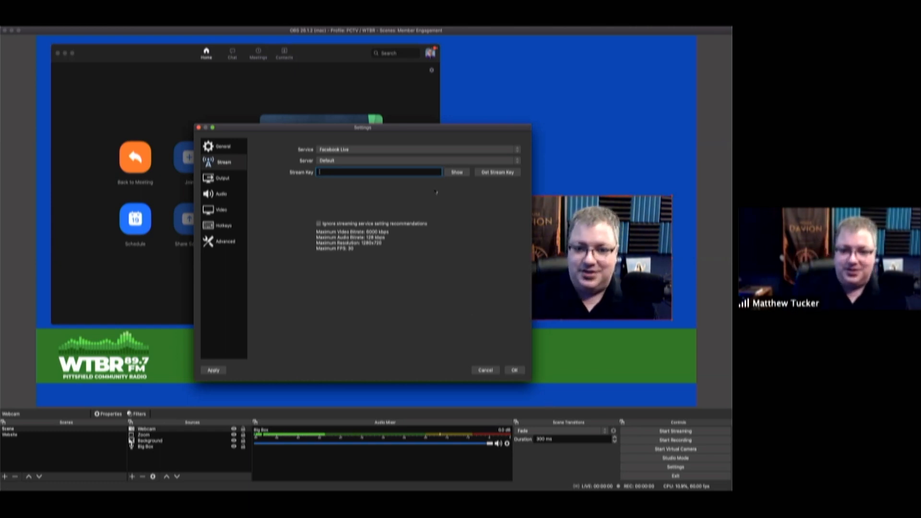
# - Save the Facebook Live settings and select the Zoom window source in the preview
pyautogui.click(522, 371)
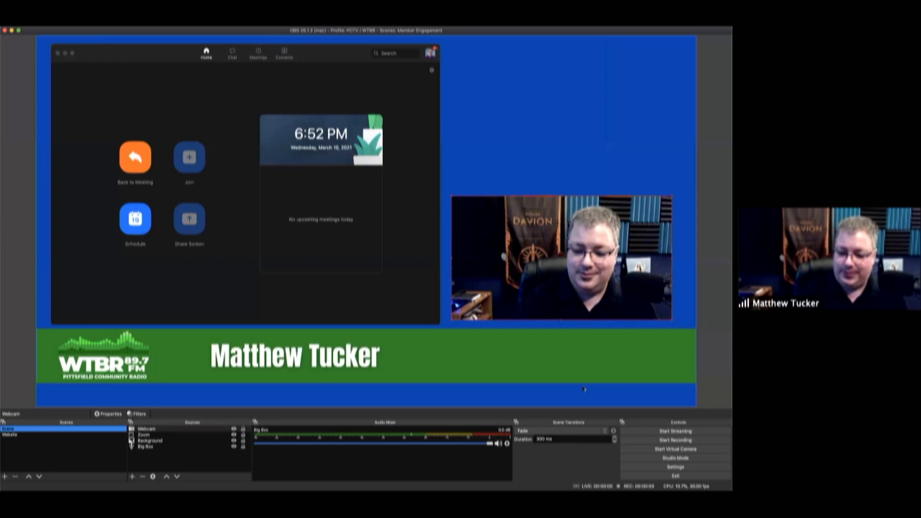
pyautogui.click(317, 197)
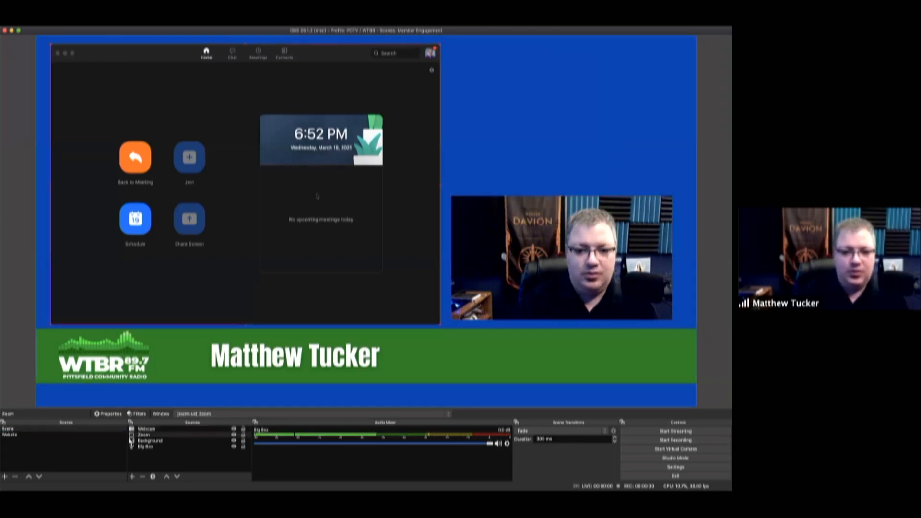